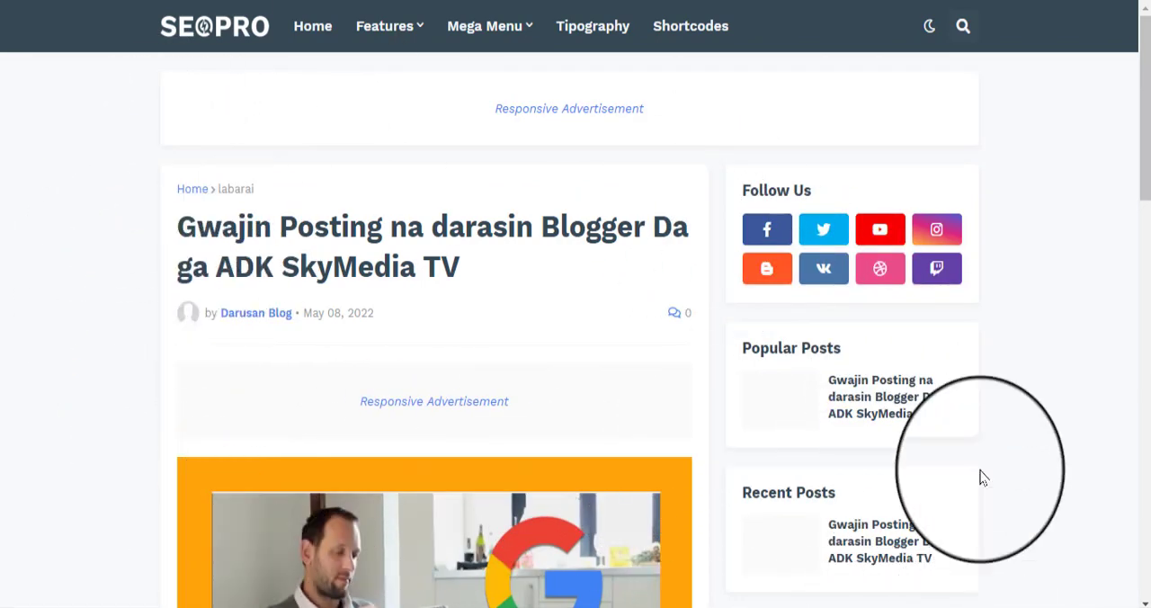
# Step: Look over the published test post on the blog, from its header menu down to the sharing options
pyautogui.moveTo(485, 27)
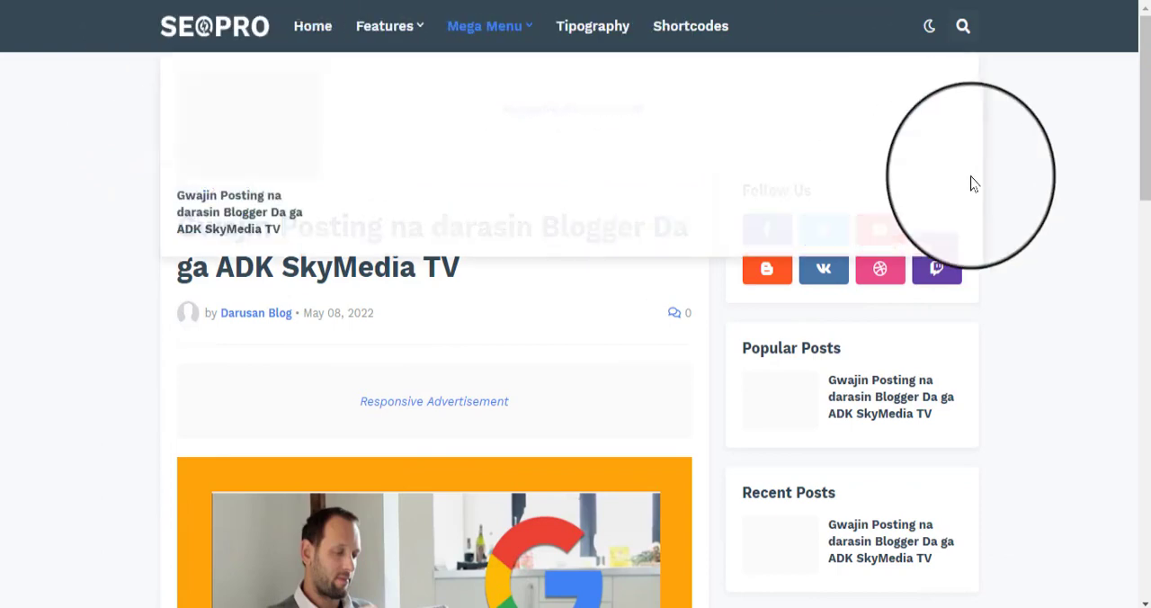
pyautogui.scroll(-4, 545, 442)
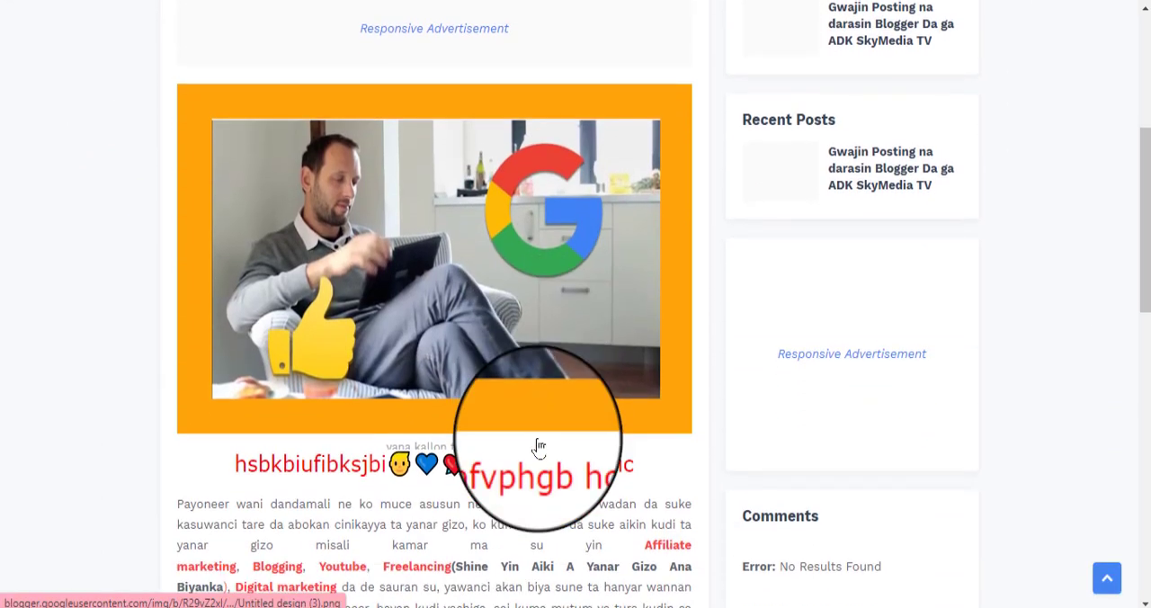
pyautogui.scroll(-6, 538, 446)
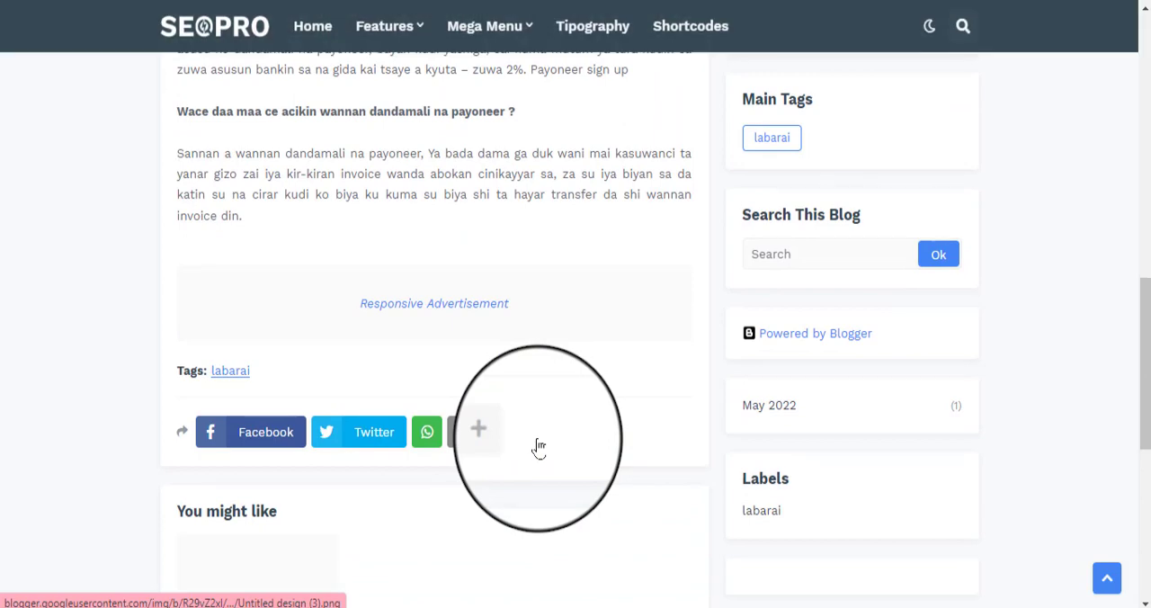
pyautogui.scroll(5, 539, 447)
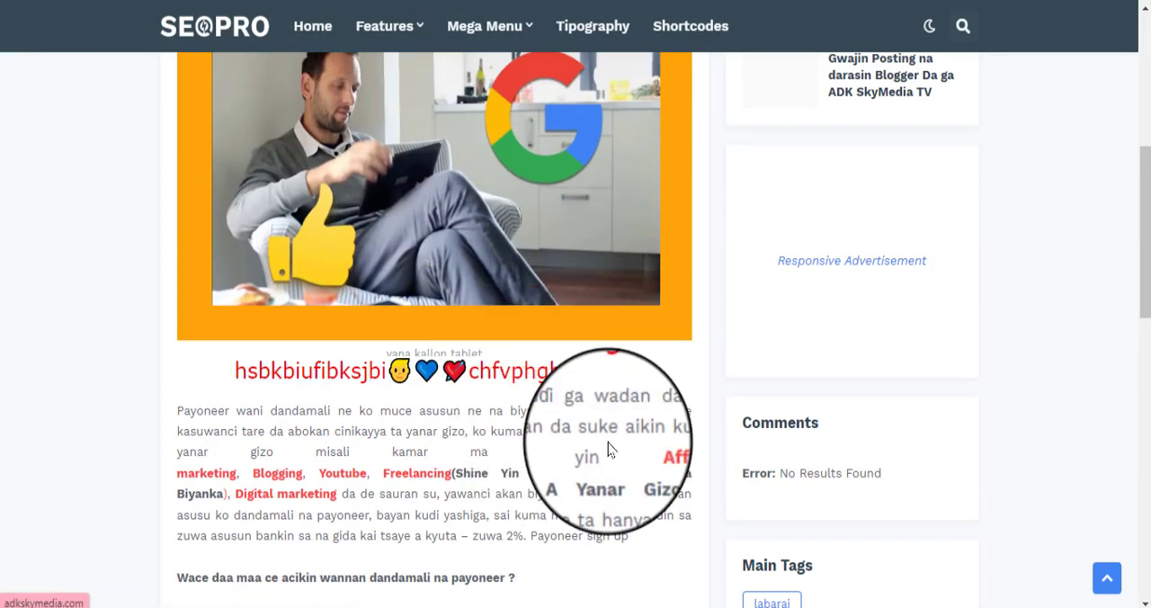
pyautogui.scroll(5, 602, 448)
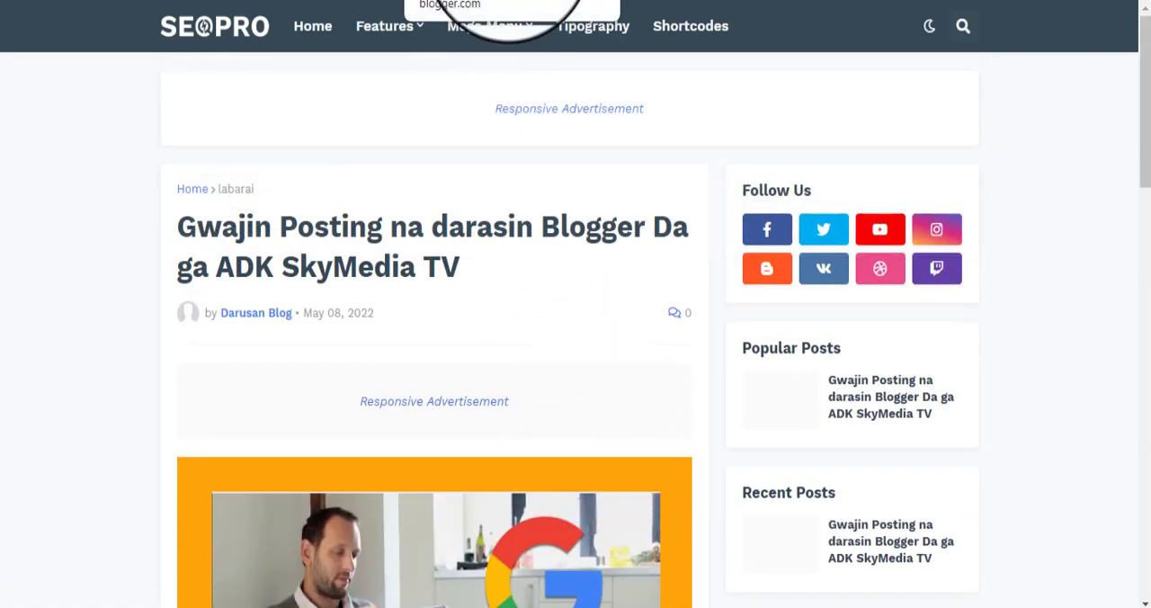
# Step: Switch to the Blogger dashboard and view the blog's Stats, Comments and Pages sections
pyautogui.click(508, 3)
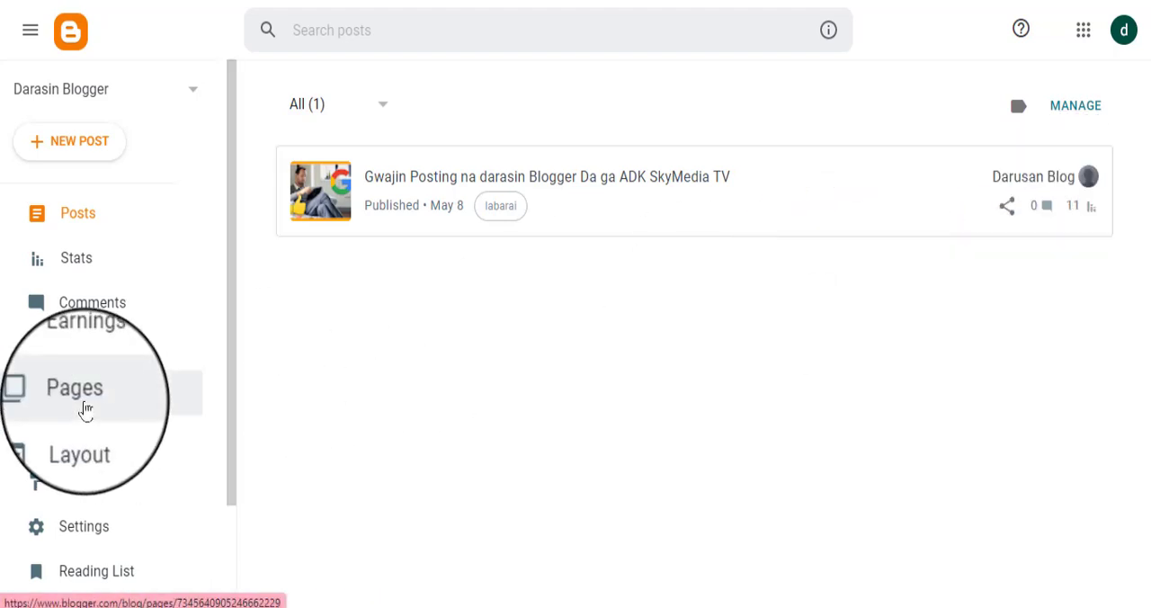
pyautogui.click(78, 263)
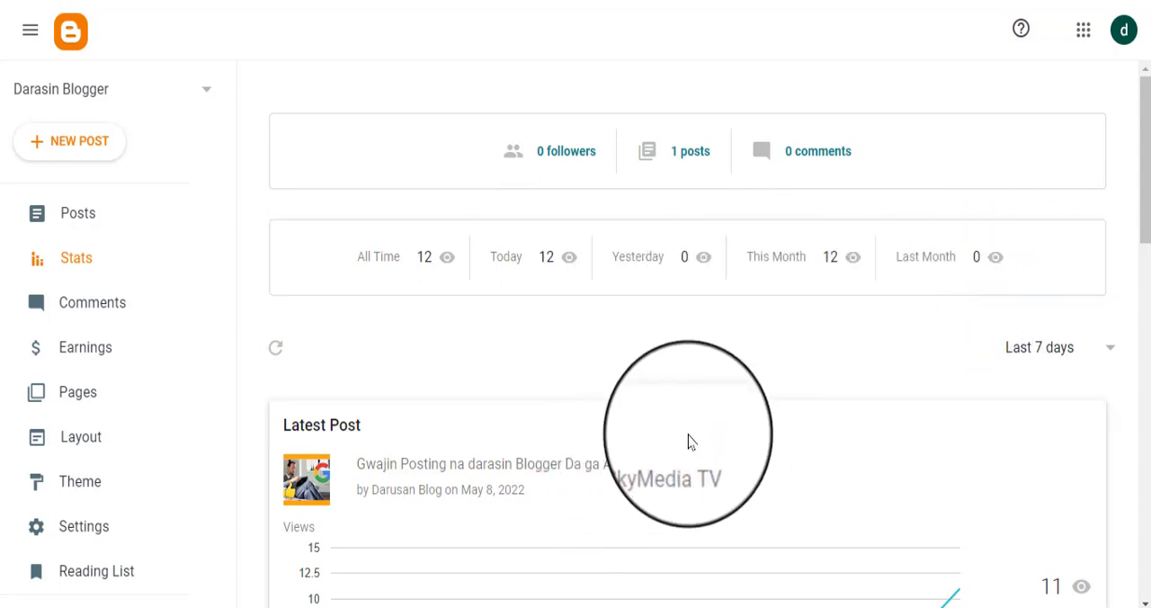
pyautogui.scroll(-2, 691, 441)
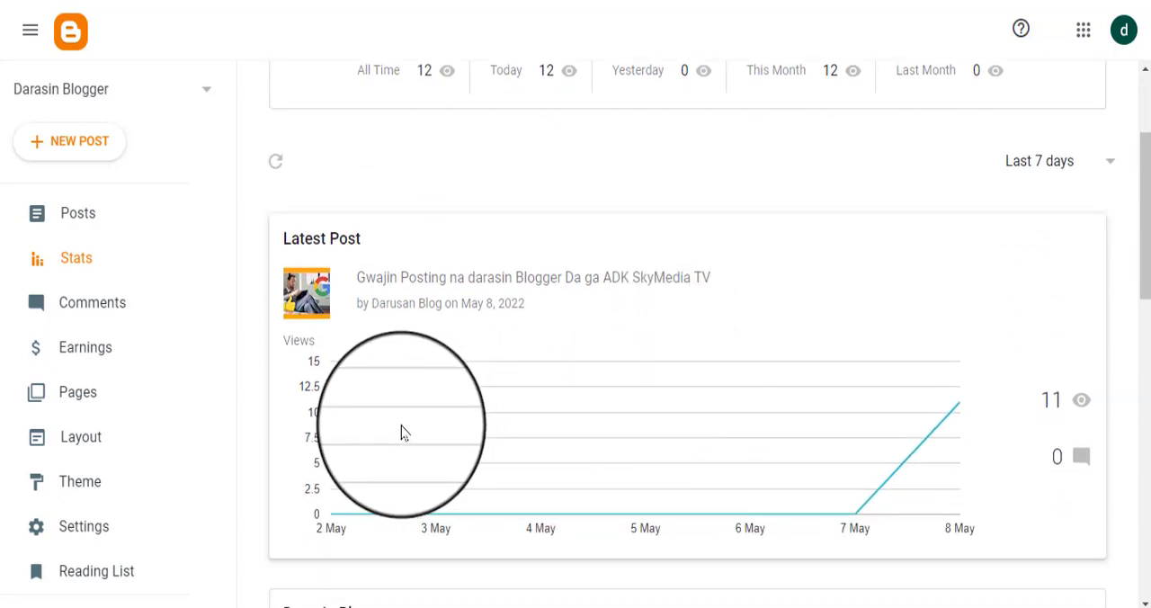
pyautogui.scroll(1, 354, 431)
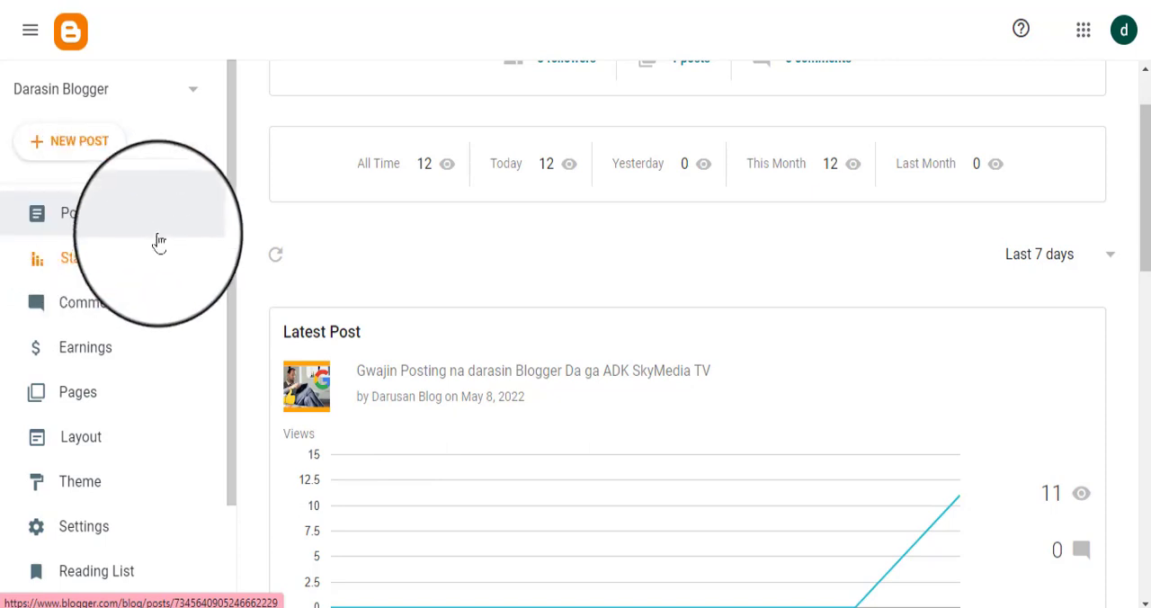
pyautogui.click(131, 310)
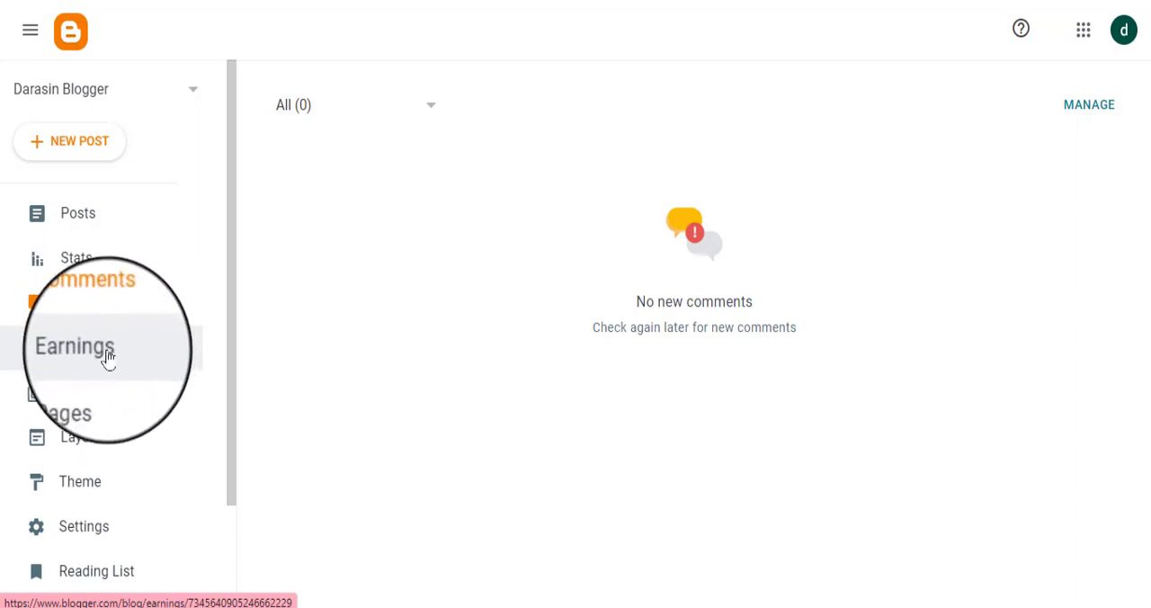
pyautogui.click(85, 402)
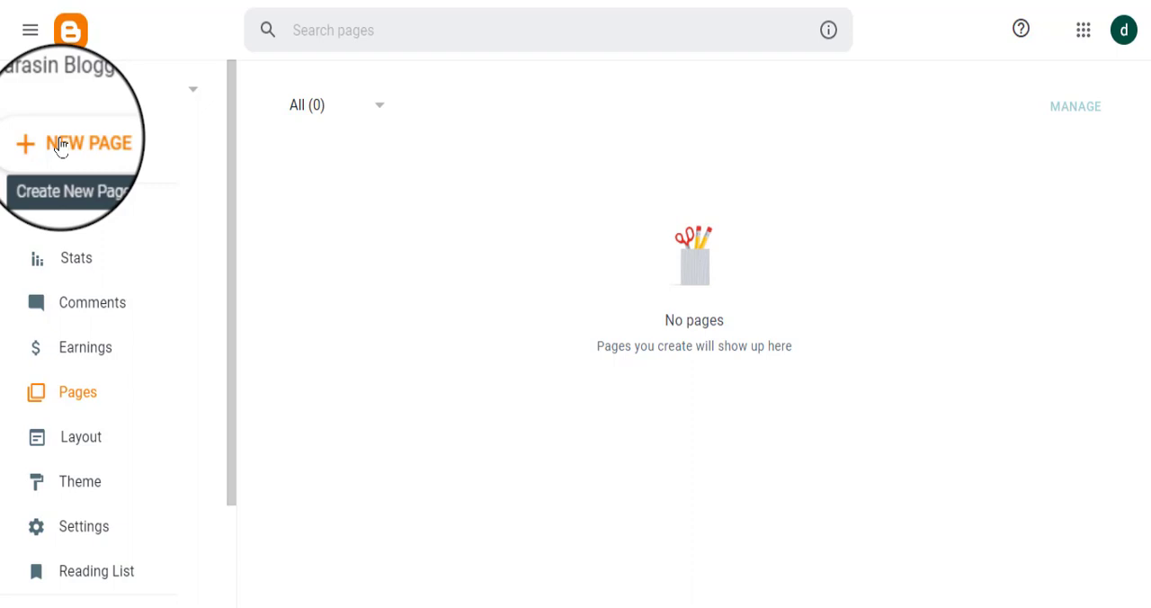
# Step: Switch to PowerPoint and delete the title placeholder from the empty slide
pyautogui.click(710, 0)
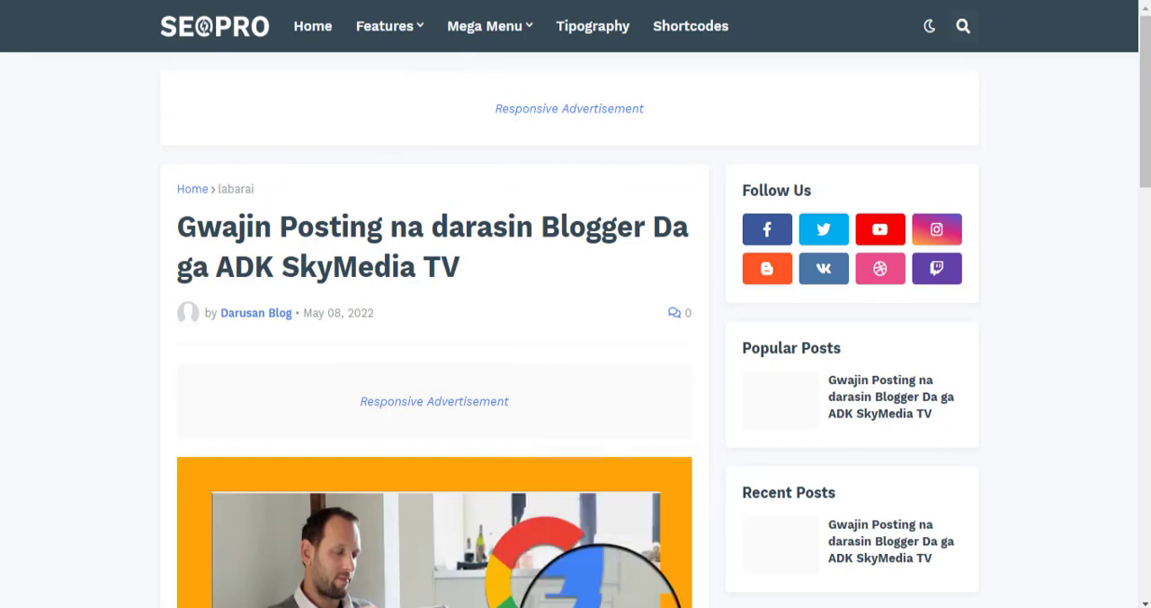
pyautogui.click(601, 607)
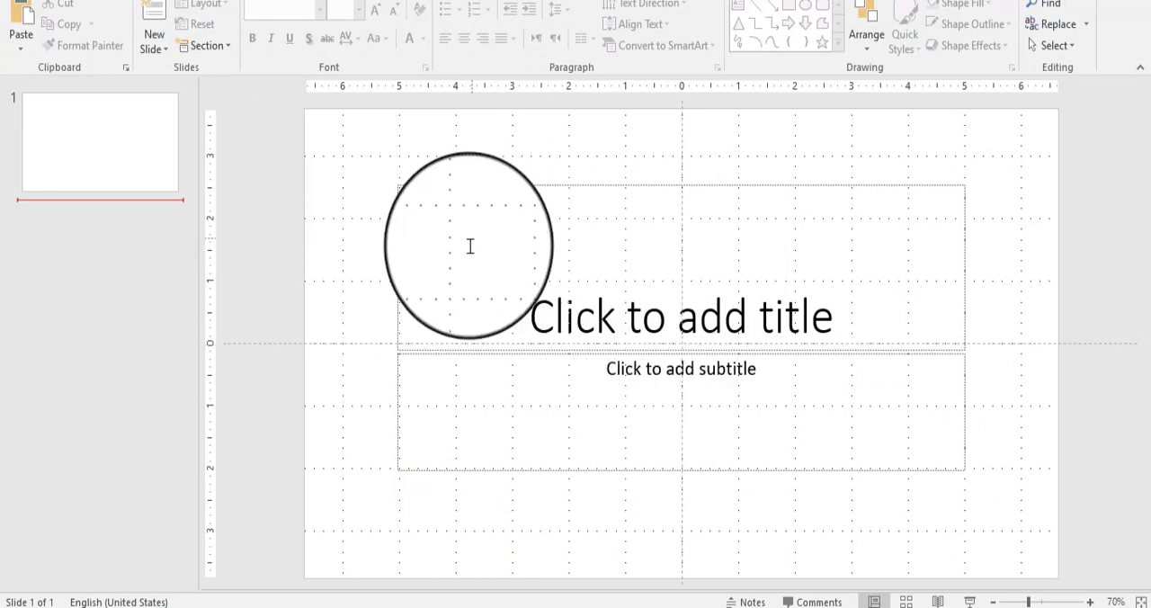
pyautogui.click(454, 184)
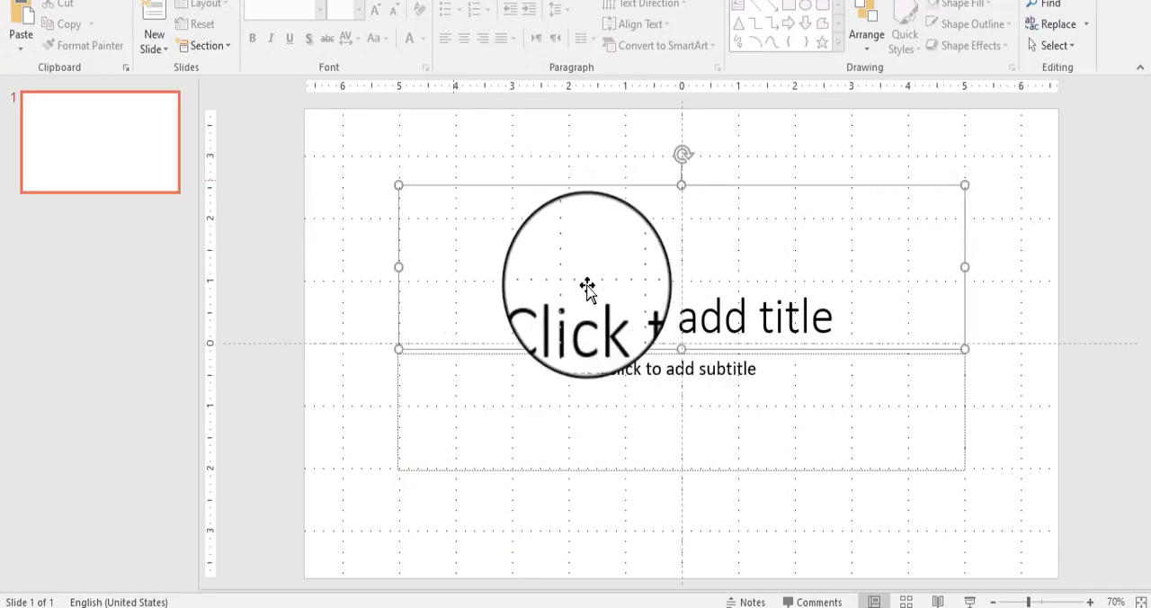
pyautogui.press('Delete')
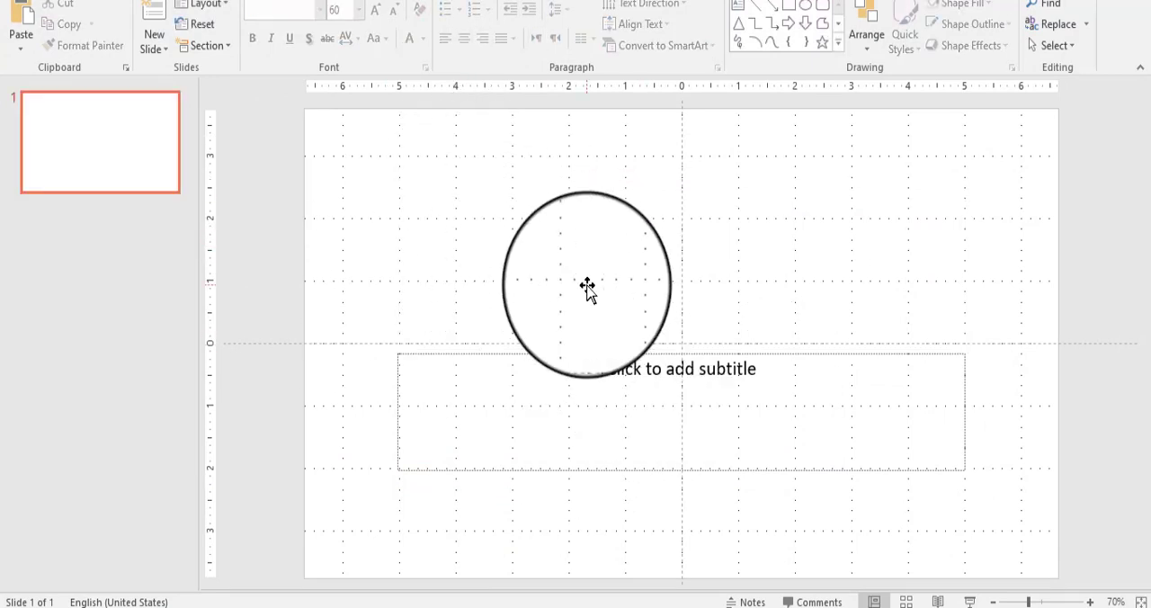
# Step: Move the subtitle placeholder to the upper part of the slide and enter the text "Darasin Blogger Logo" in it
pyautogui.click(552, 403)
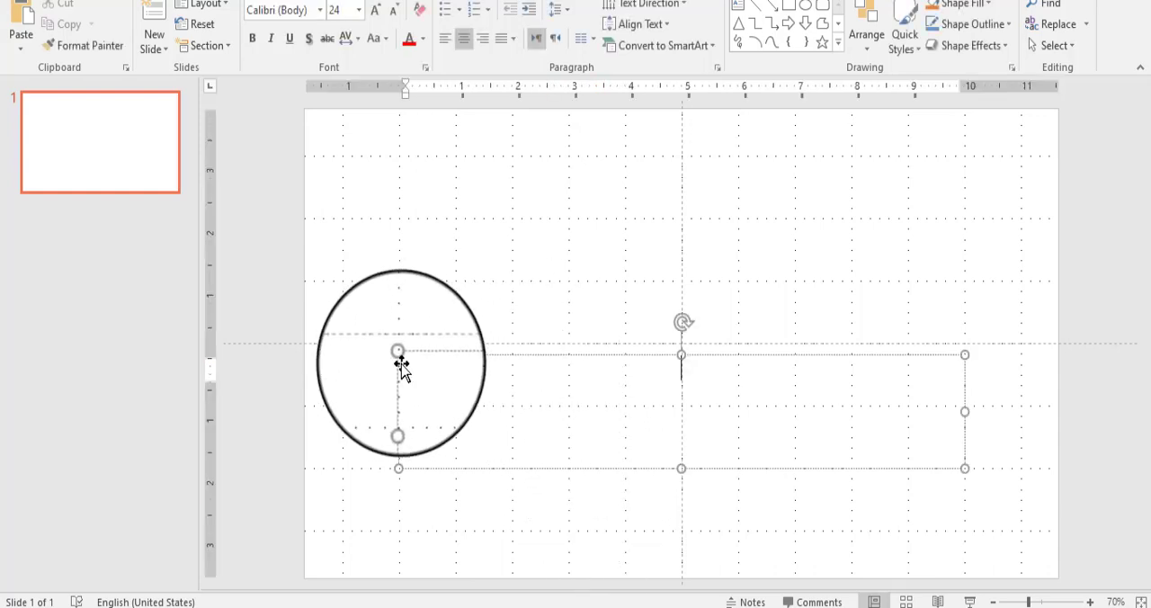
pyautogui.moveTo(402, 363); pyautogui.dragTo(387, 165)
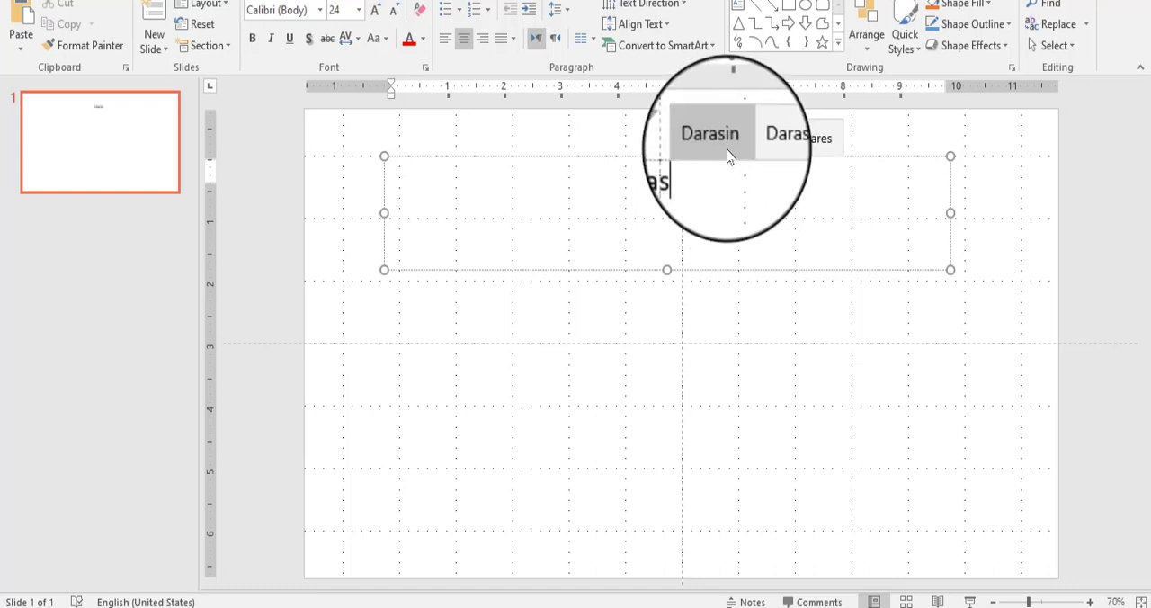
pyautogui.click(731, 137)
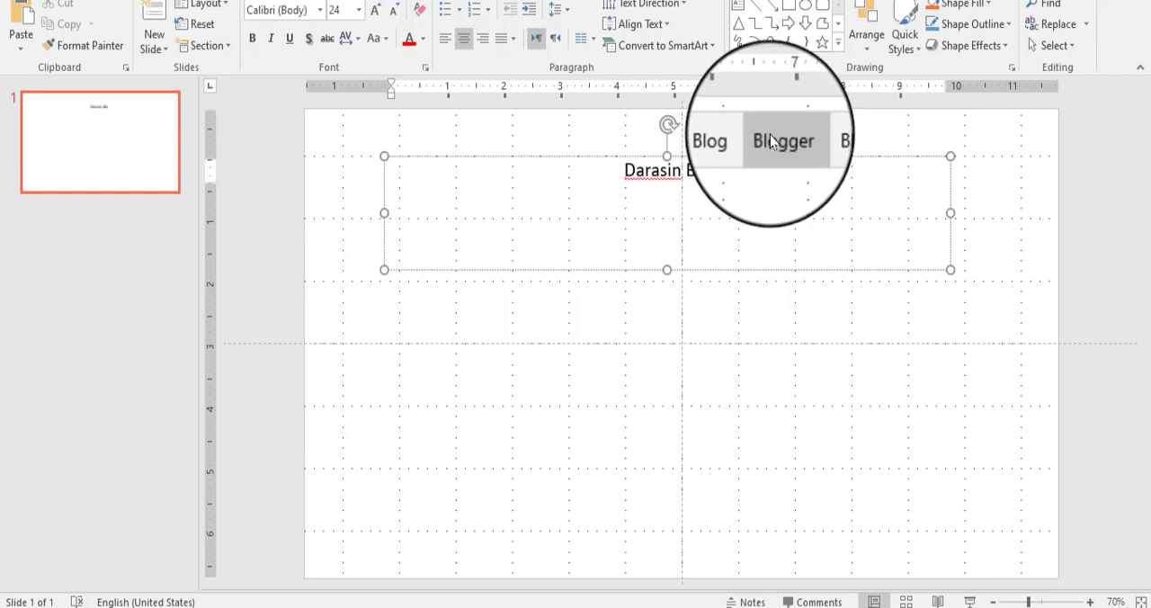
pyautogui.click(767, 139)
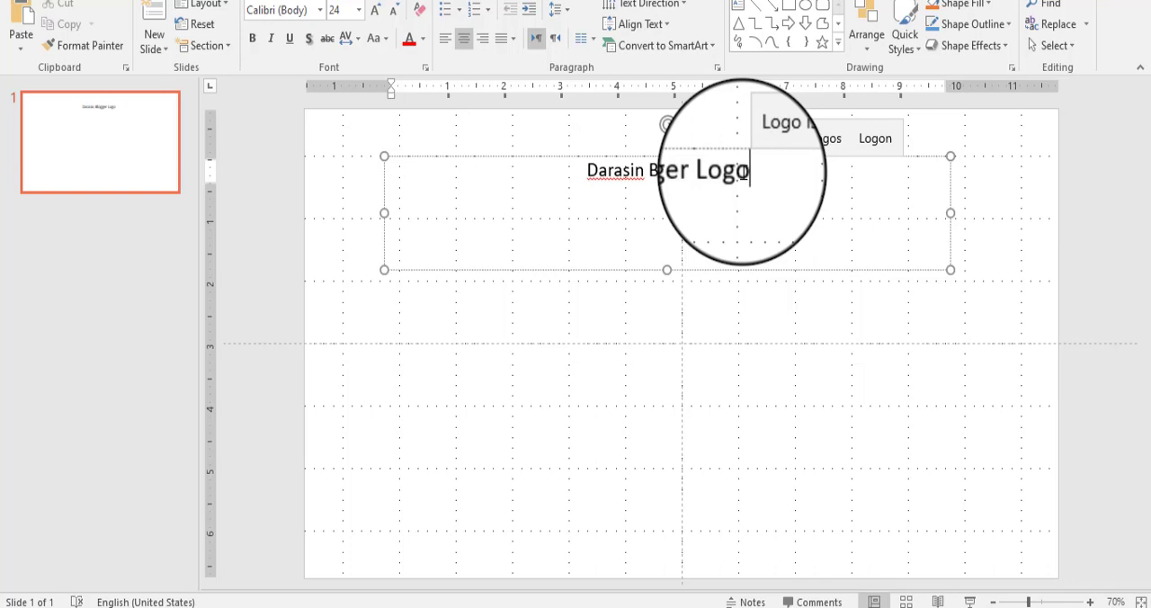
# Step: Shrink the "Darasin Blogger Logo" text box to fit its text and centre it horizontally in the upper part of the slide
pyautogui.click(672, 269)
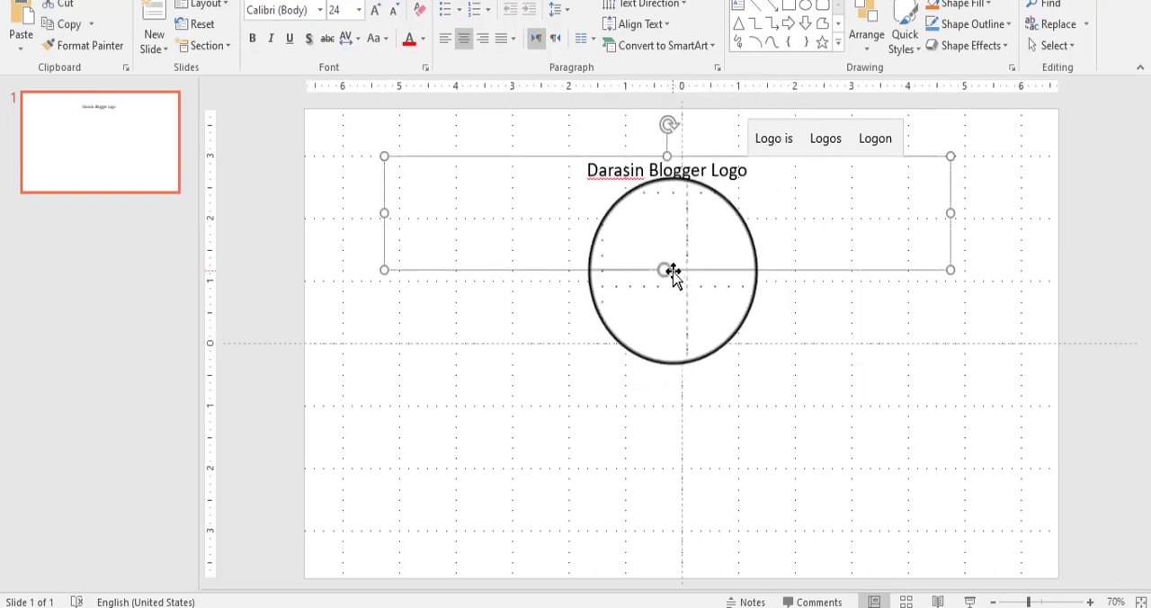
pyautogui.moveTo(667, 270); pyautogui.dragTo(657, 193)
pyautogui.moveTo(380, 180); pyautogui.dragTo(766, 194)
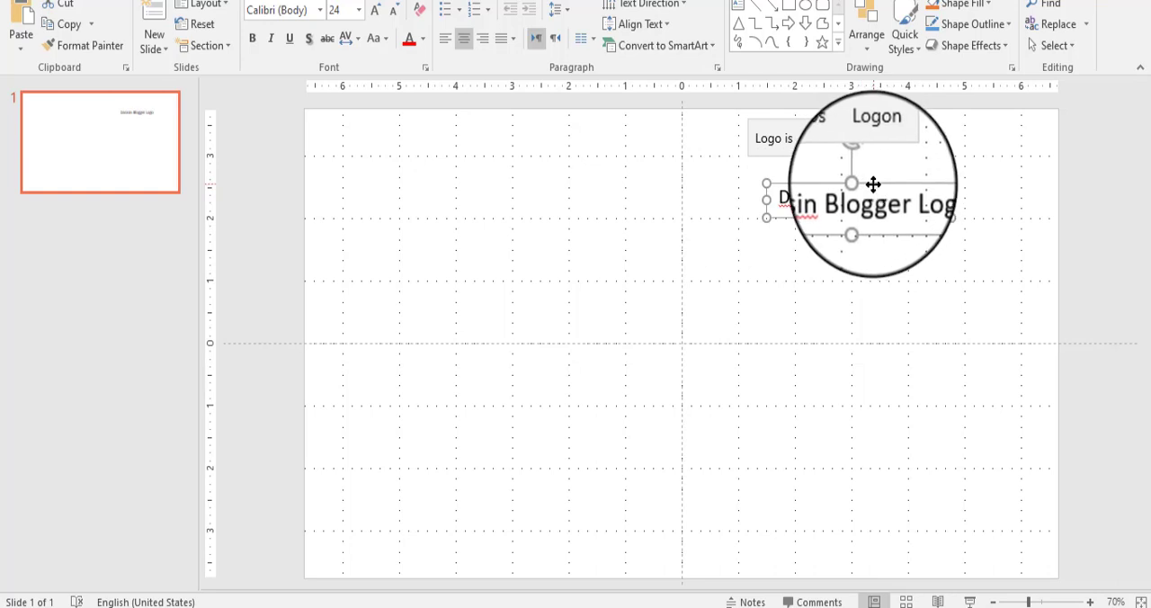
pyautogui.moveTo(876, 182); pyautogui.dragTo(699, 185)
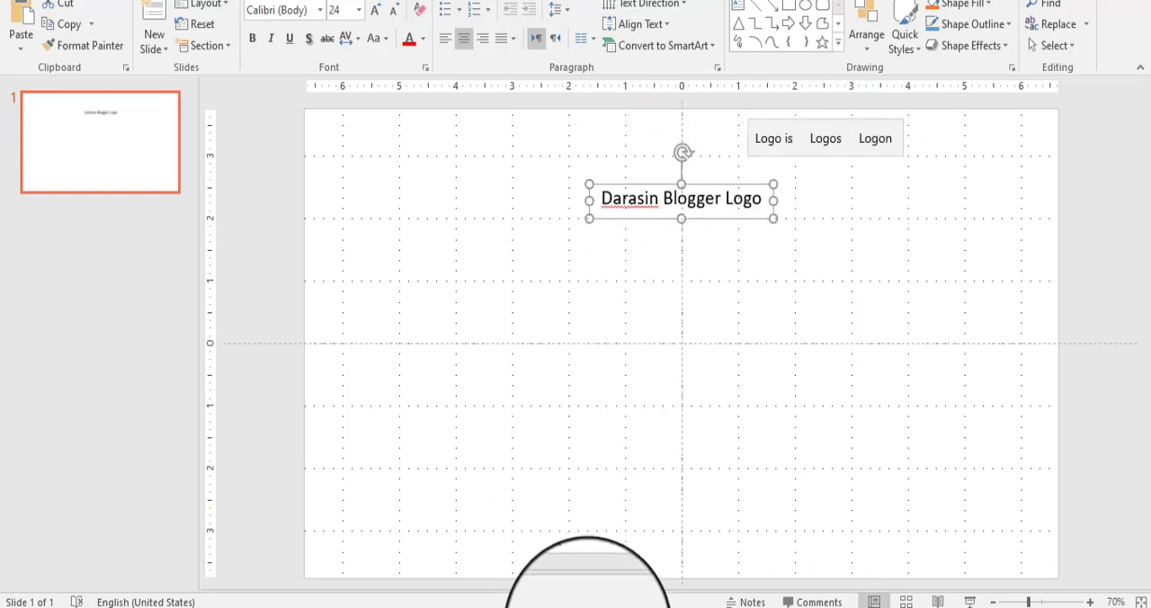
# Step: Switch to Chrome and open the "Blogging: Cikekken bayani akan Yadda Ake Samun Kudi" post on the Hausa24.net site
pyautogui.moveTo(565, 602)
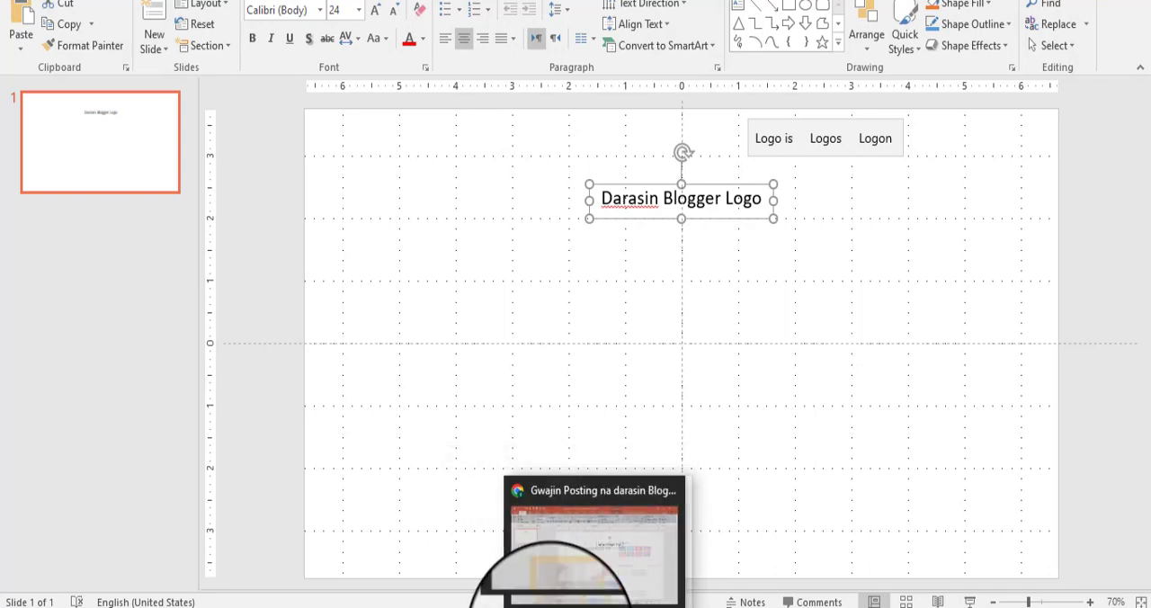
pyautogui.click(564, 603)
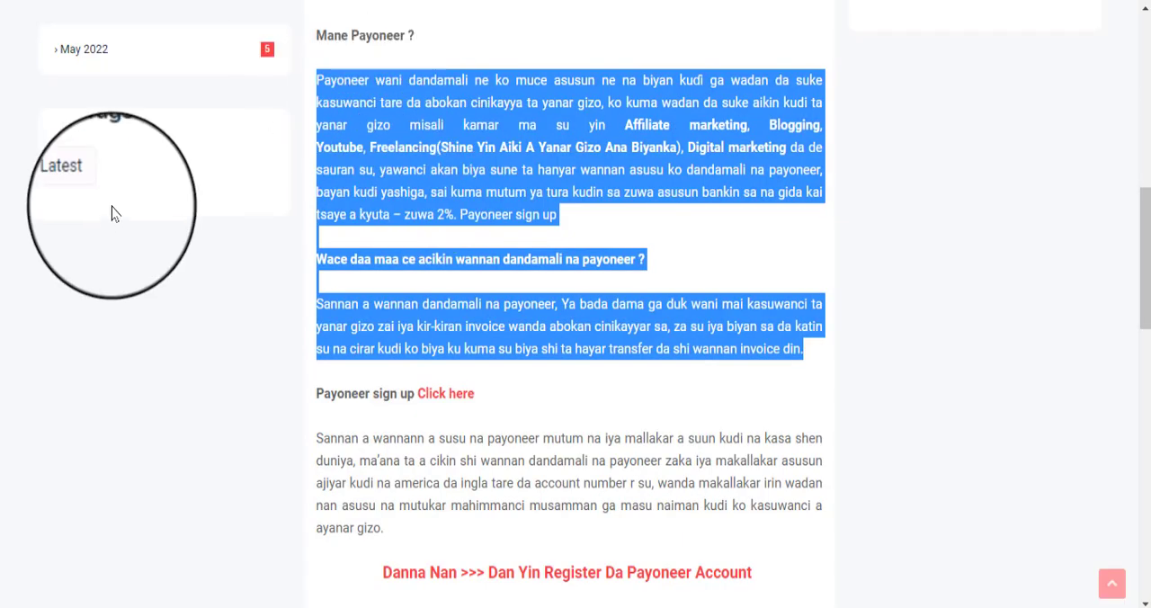
pyautogui.scroll(6, 110, 216)
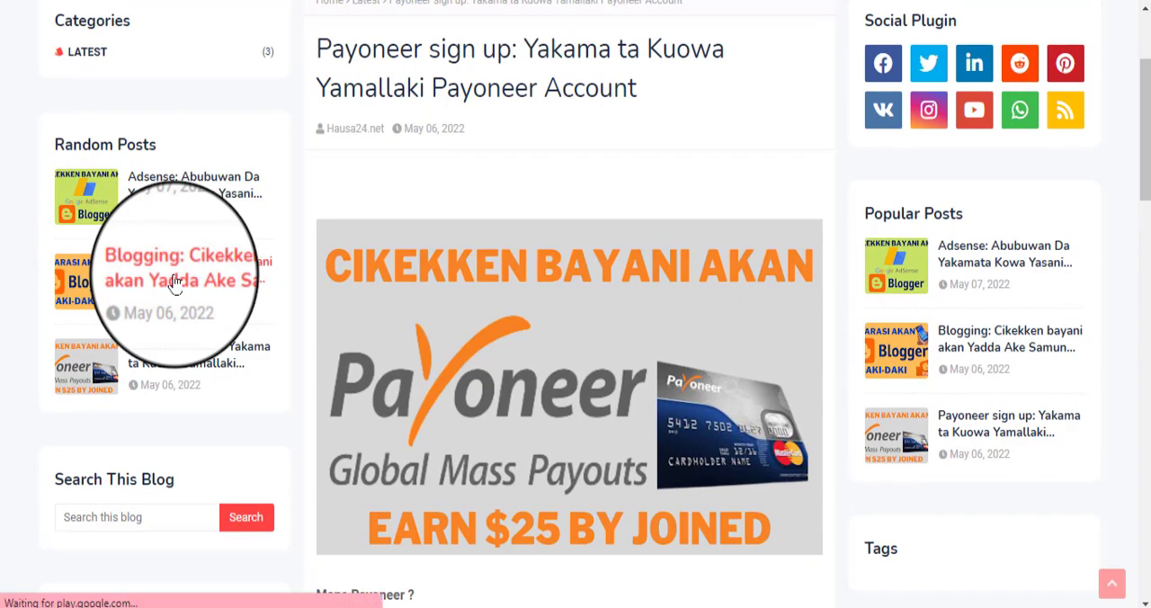
pyautogui.click(175, 282)
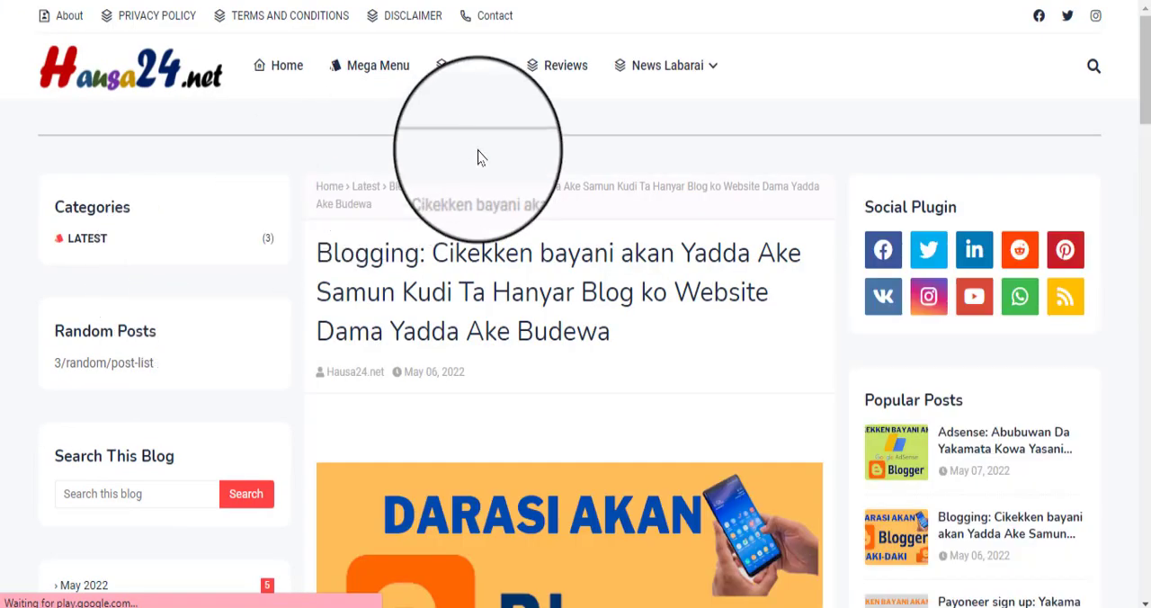
# Step: Examine the body of the Blogging article on Hausa24.net, including its links and download buttons
pyautogui.scroll(-11, 475, 321)
pyautogui.scroll(-8, 413, 236)
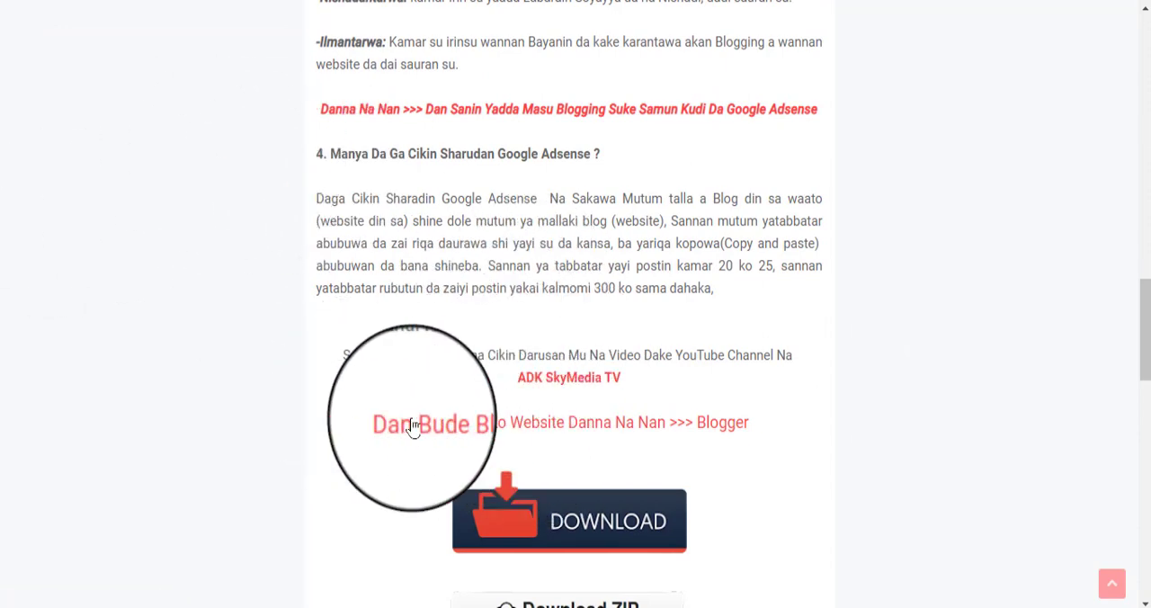
pyautogui.scroll(-2, 689, 290)
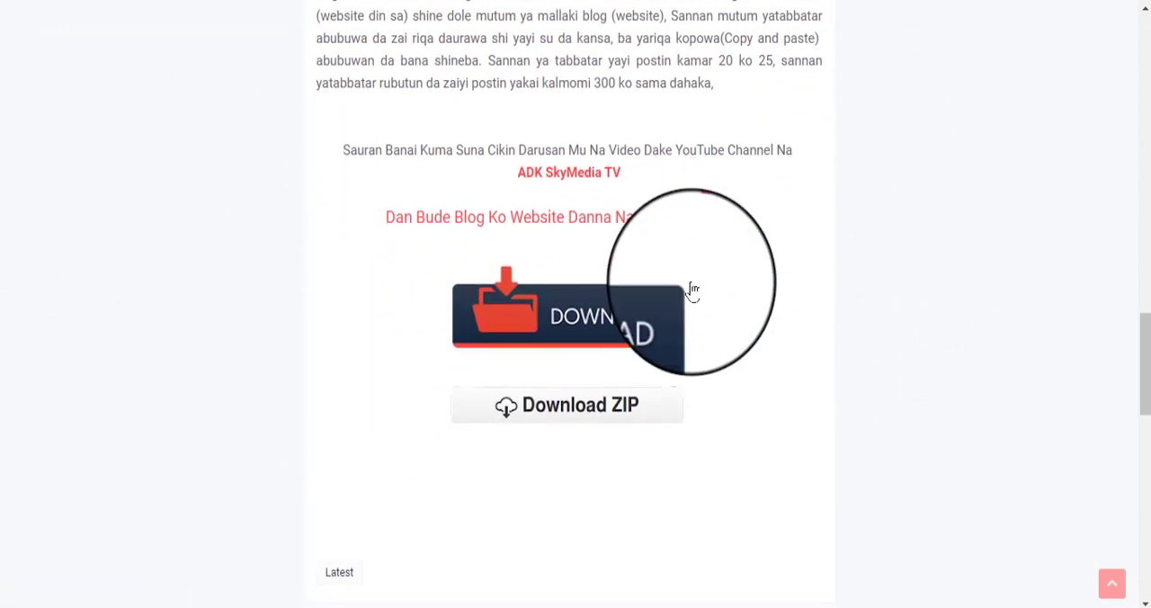
pyautogui.scroll(3, 640, 410)
pyautogui.scroll(-6, 647, 412)
pyautogui.scroll(-1, 647, 411)
pyautogui.scroll(9, 580, 398)
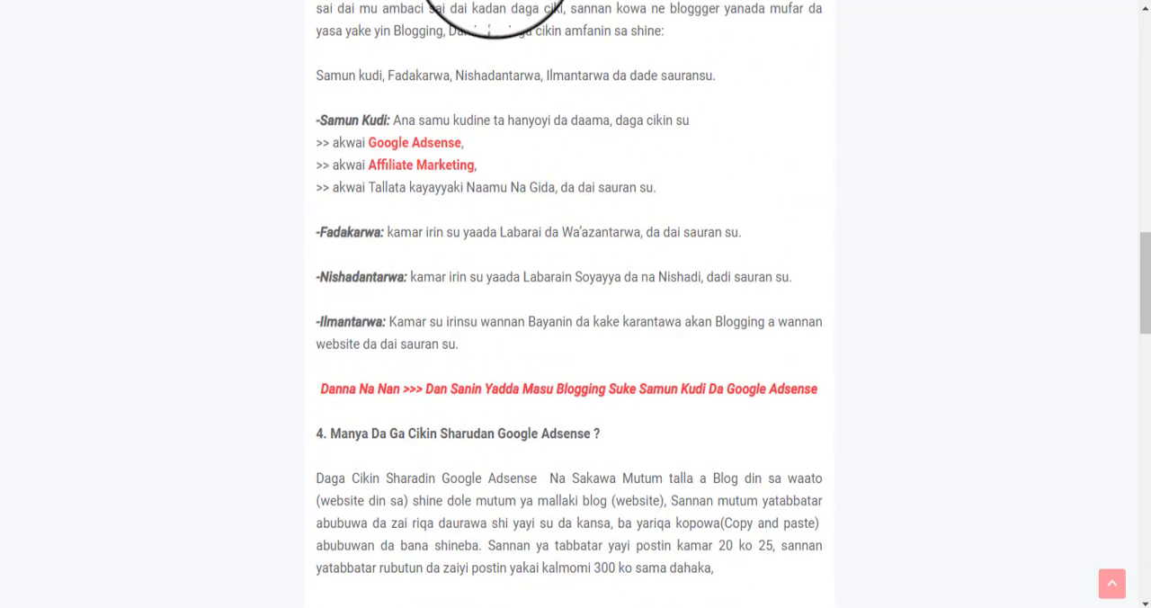
# Step: Open a new browser tab and look up Canva, the graphic design company, from the search suggestions
pyautogui.click(494, 0)
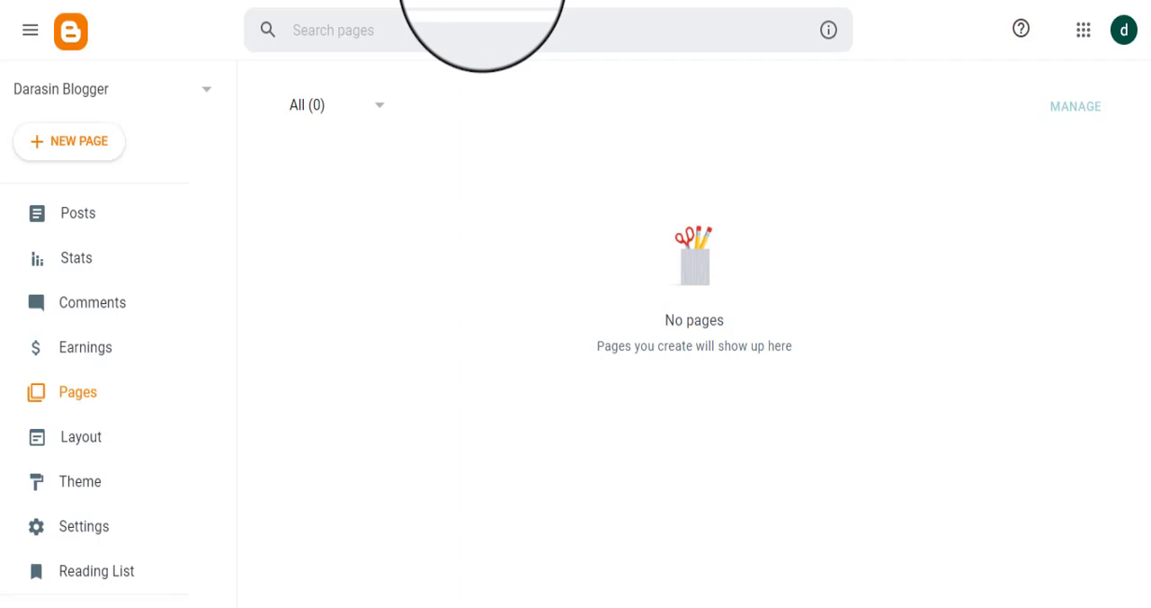
pyautogui.click(653, 2)
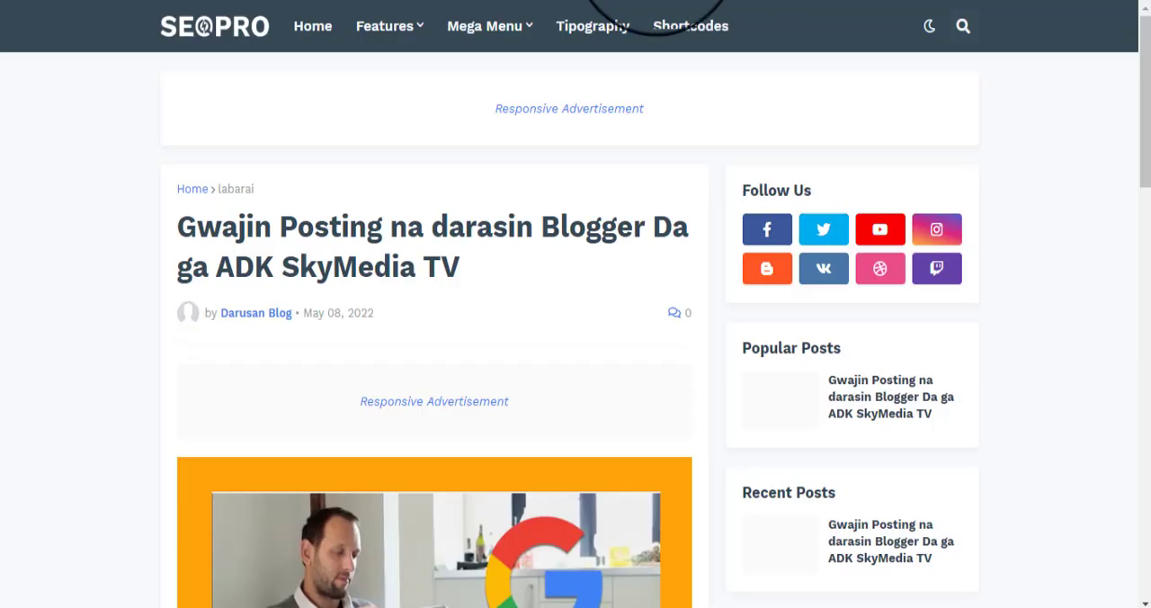
pyautogui.click(621, 0)
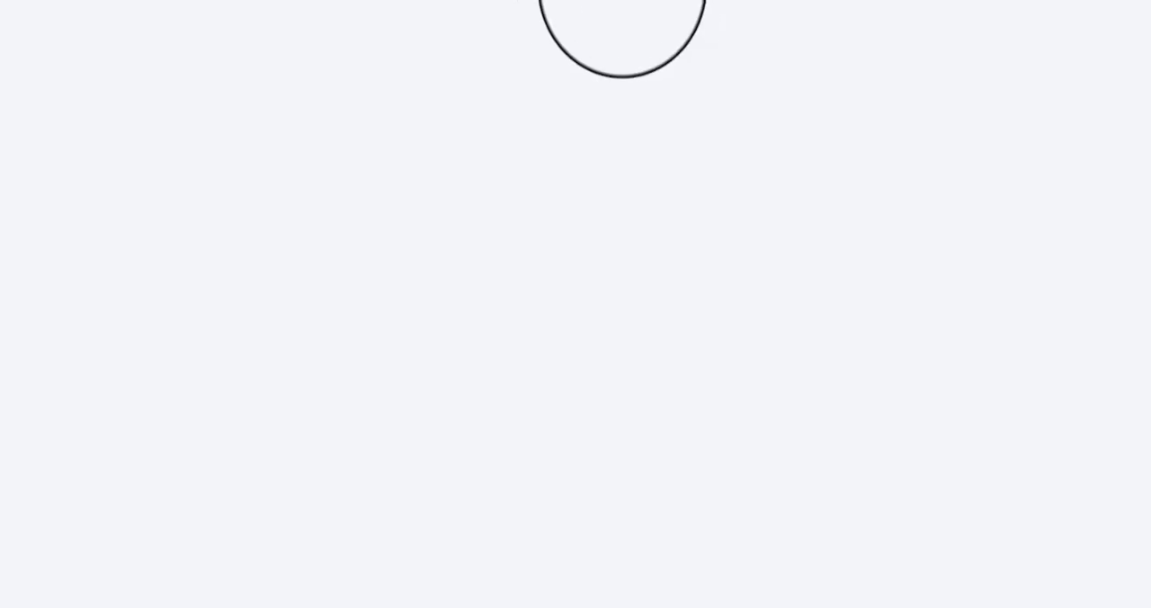
pyautogui.click(590, 0)
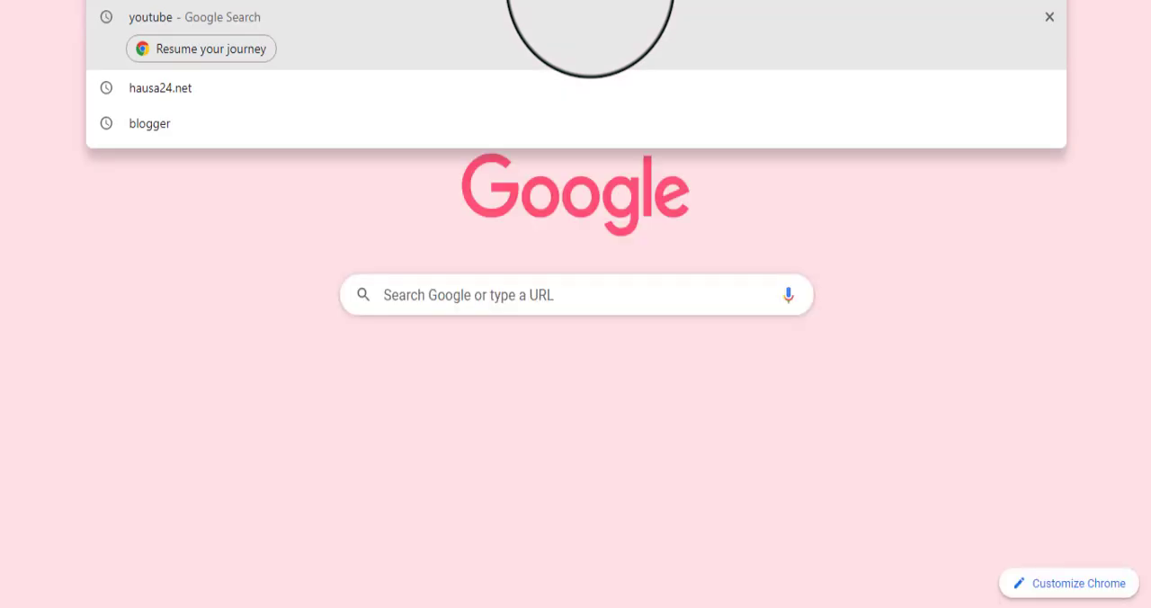
pyautogui.write('can')
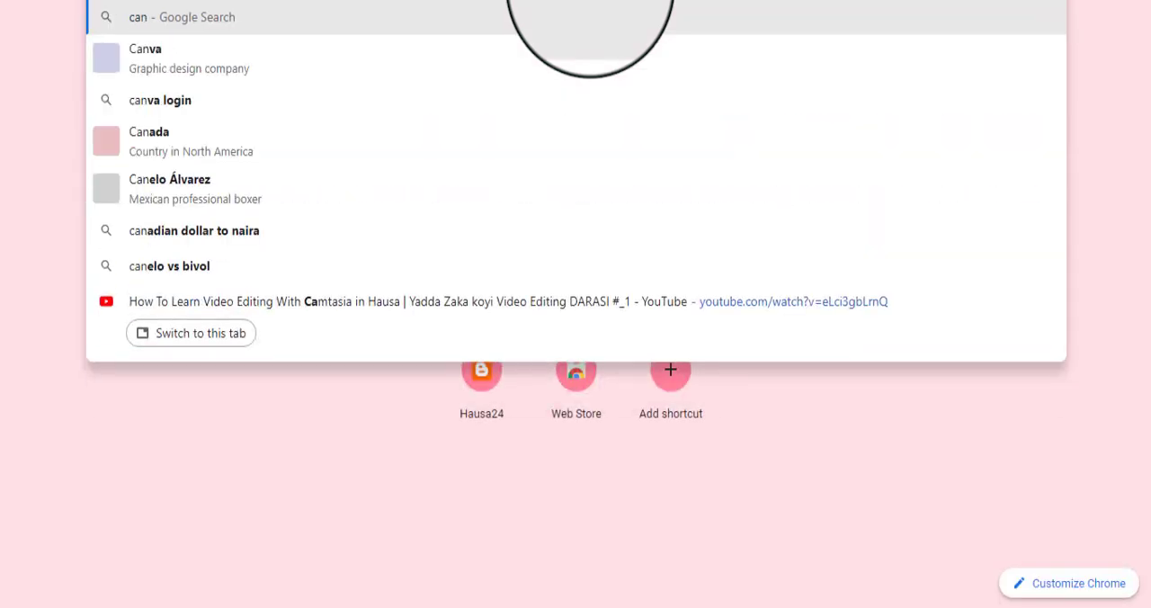
pyautogui.click(235, 65)
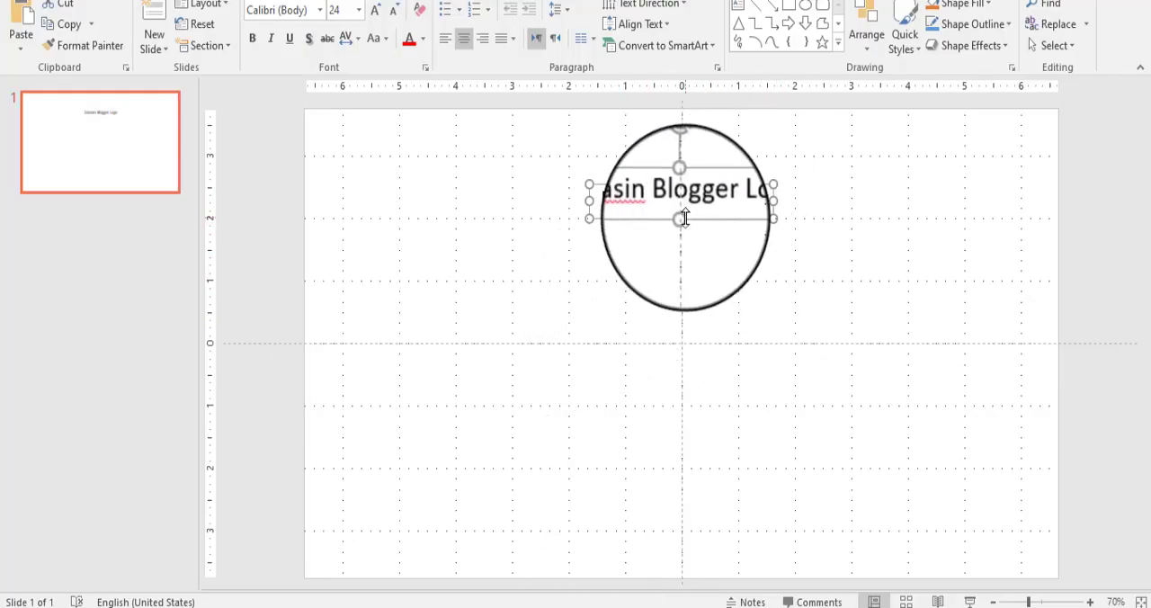
# Step: Shorten the logo text box slightly and set its font to Blackadder ITC
pyautogui.moveTo(686, 217); pyautogui.dragTo(684, 208)
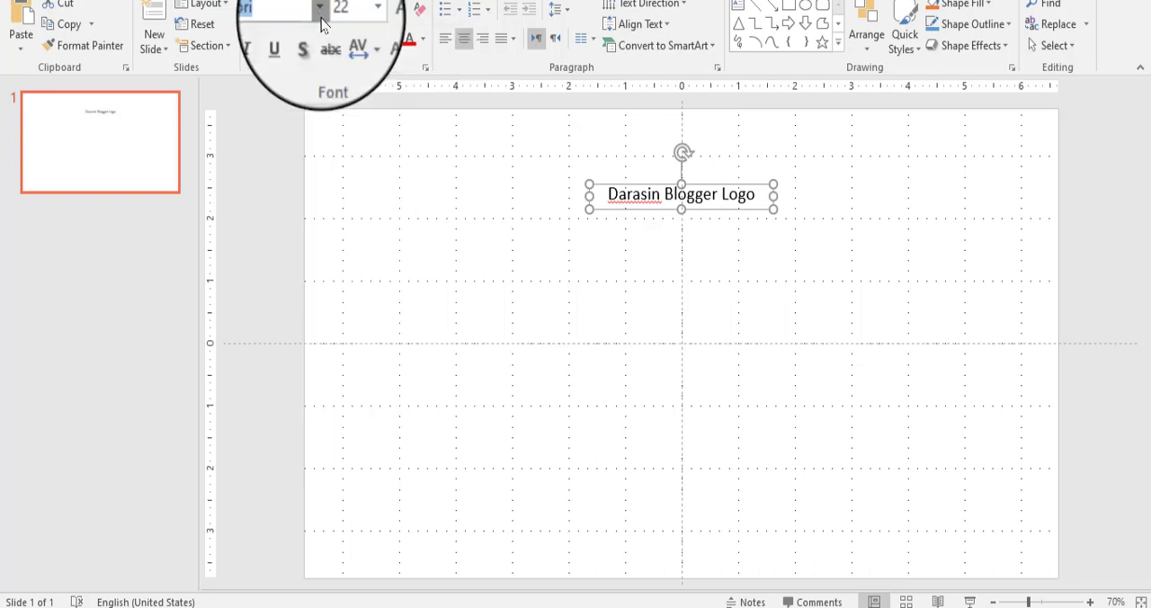
pyautogui.click(319, 9)
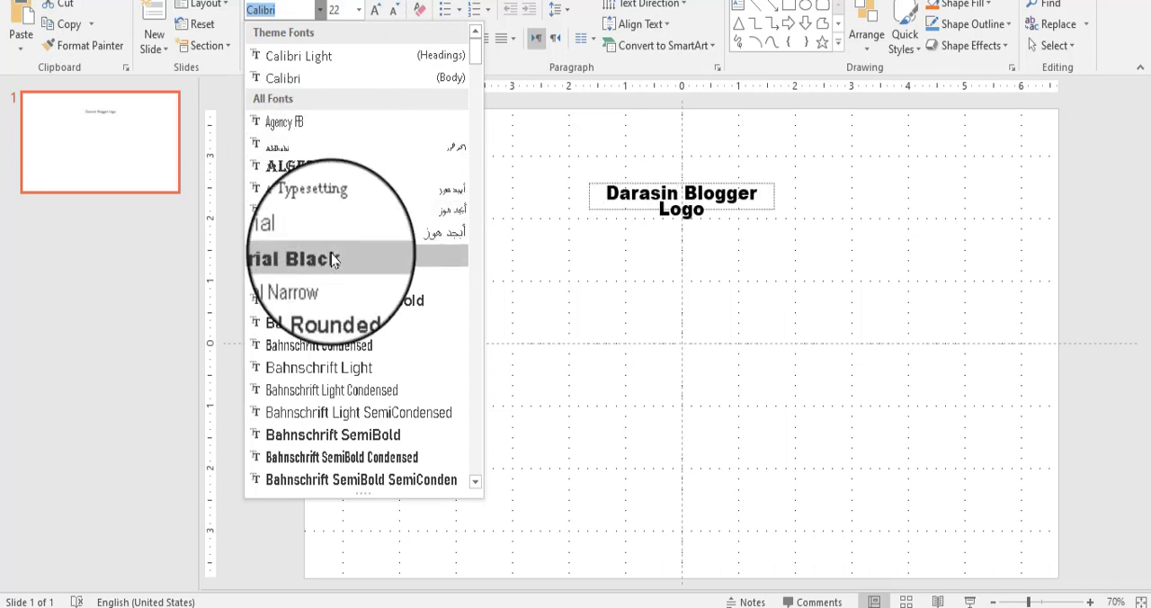
pyautogui.scroll(-5, 334, 342)
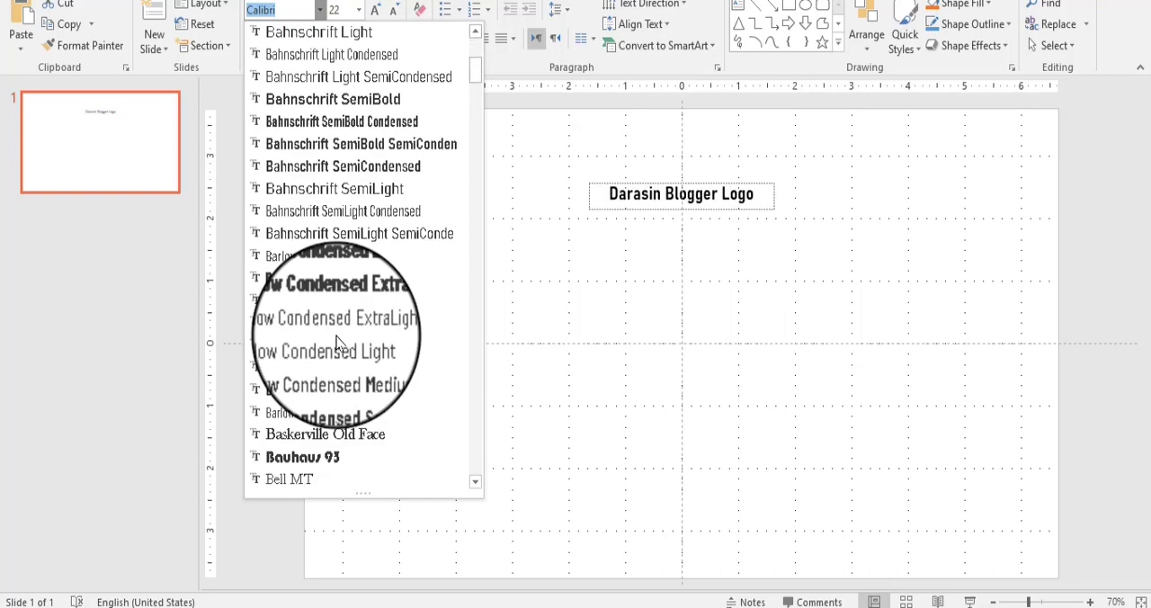
pyautogui.scroll(-2, 339, 334)
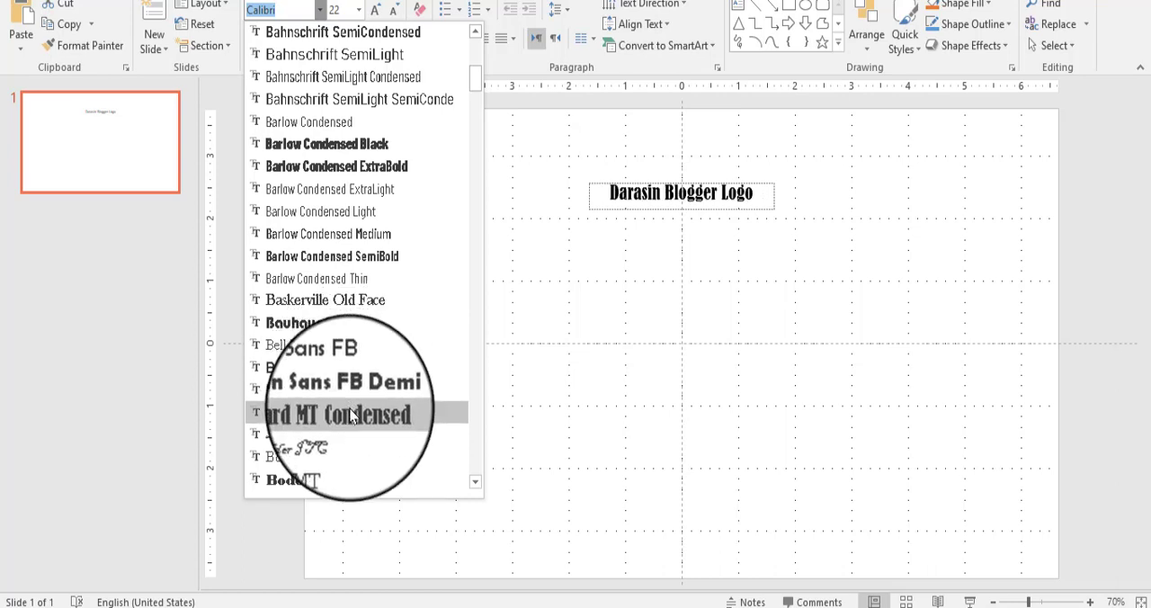
pyautogui.scroll(-1, 351, 413)
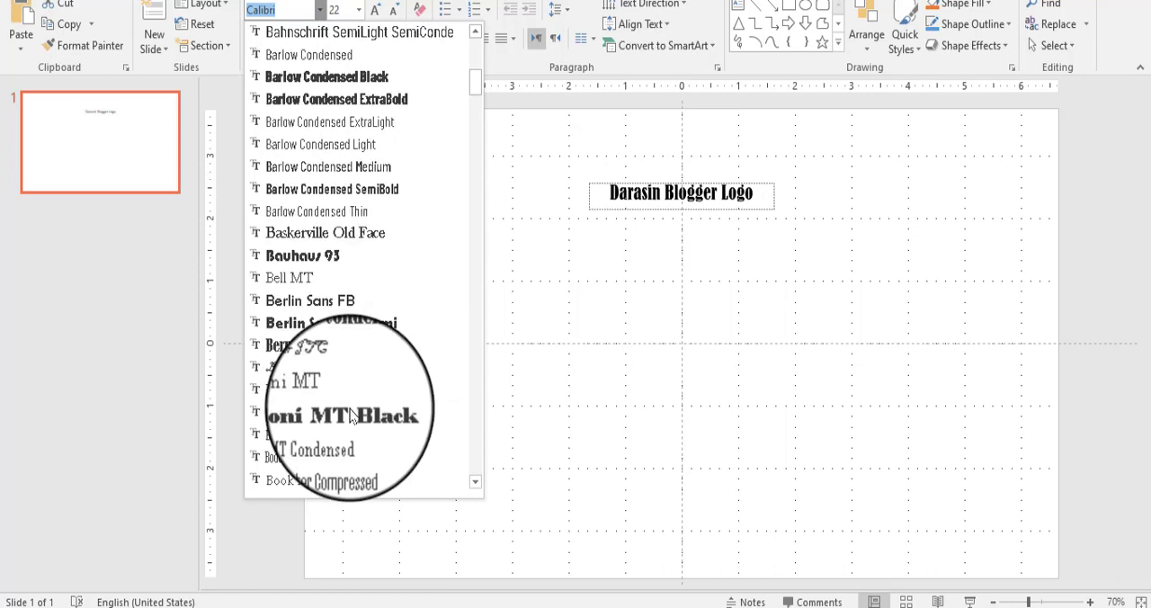
pyautogui.click(335, 370)
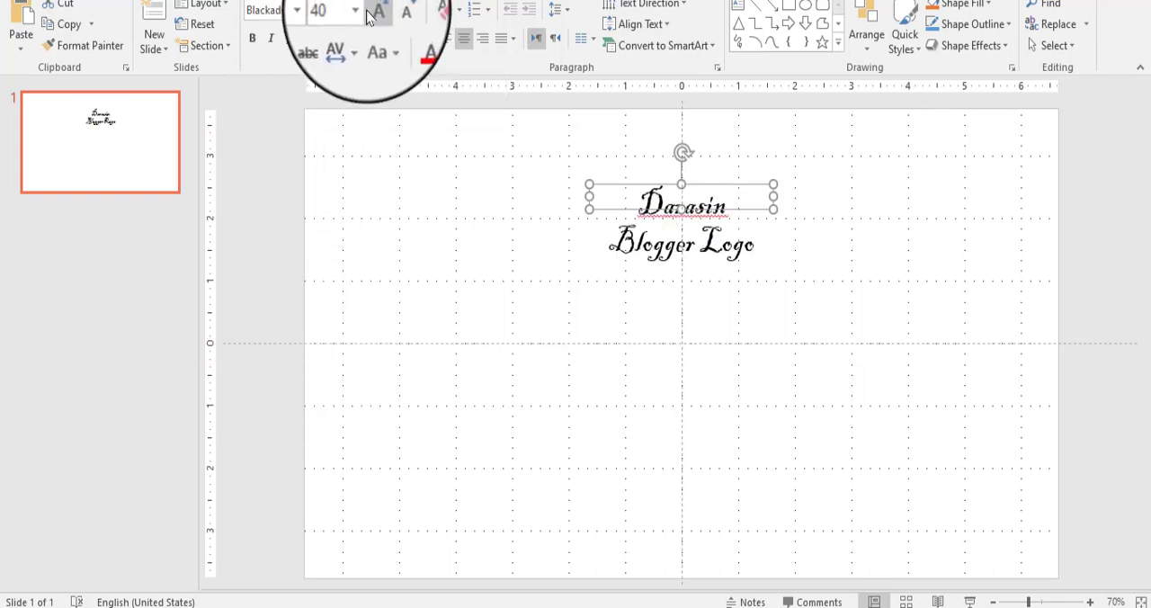
# Step: Enlarge the logo text to 40 pt and widen its text box so the title fits on one line
pyautogui.moveTo(773, 196); pyautogui.dragTo(845, 222)
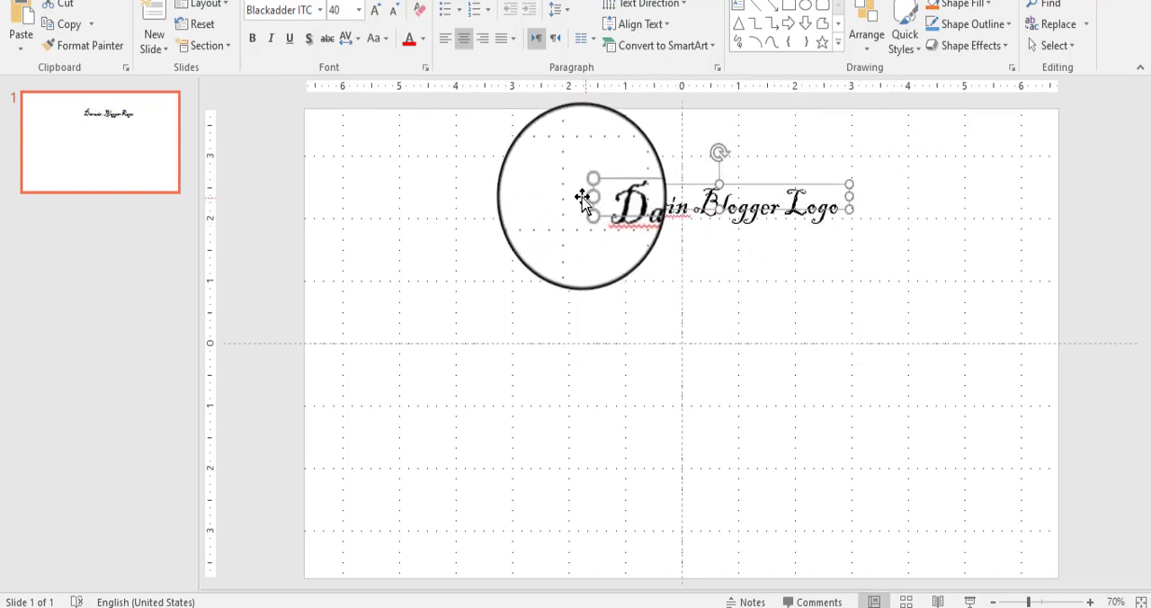
pyautogui.moveTo(583, 195); pyautogui.dragTo(591, 196)
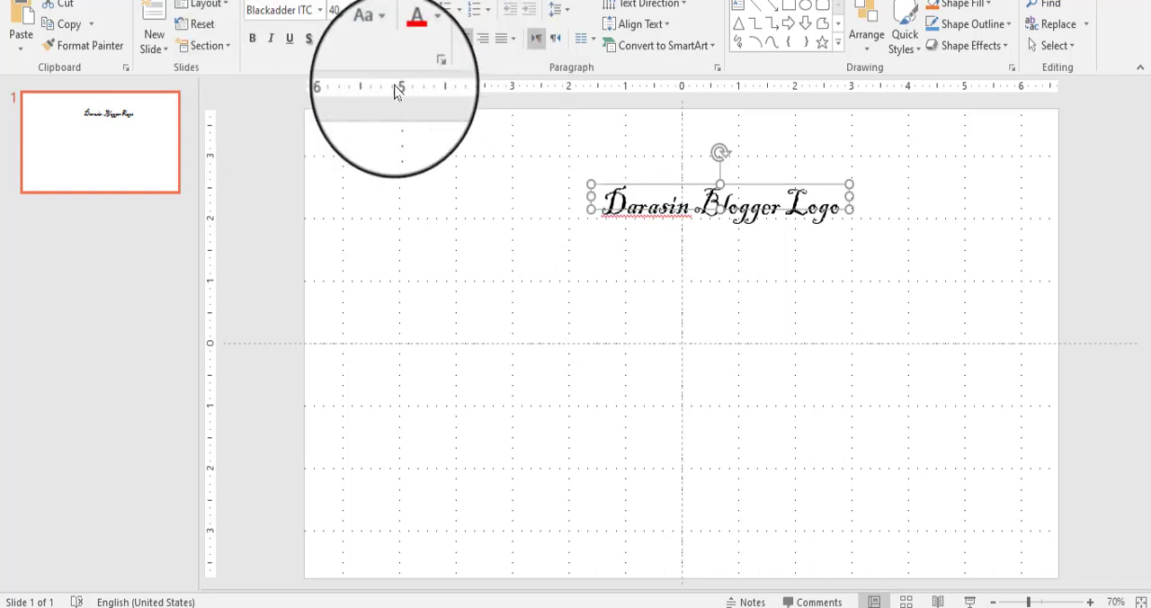
# Step: Format the logo text as bold, 44 pt and red, and widen its text box to keep the title on one line
pyautogui.click(728, 205)
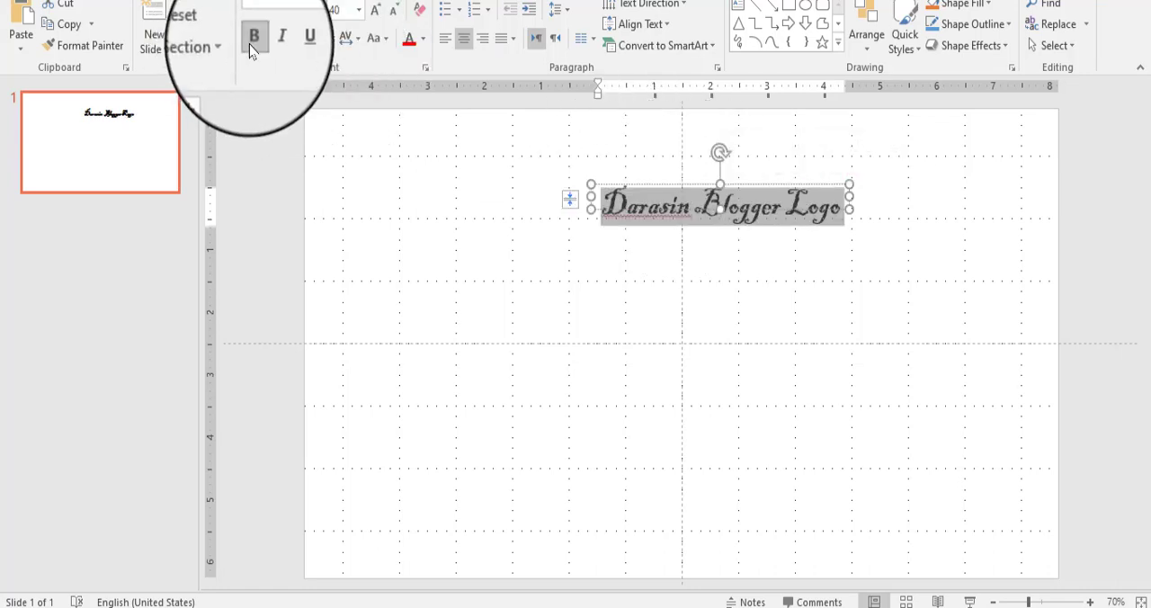
pyautogui.click(375, 22)
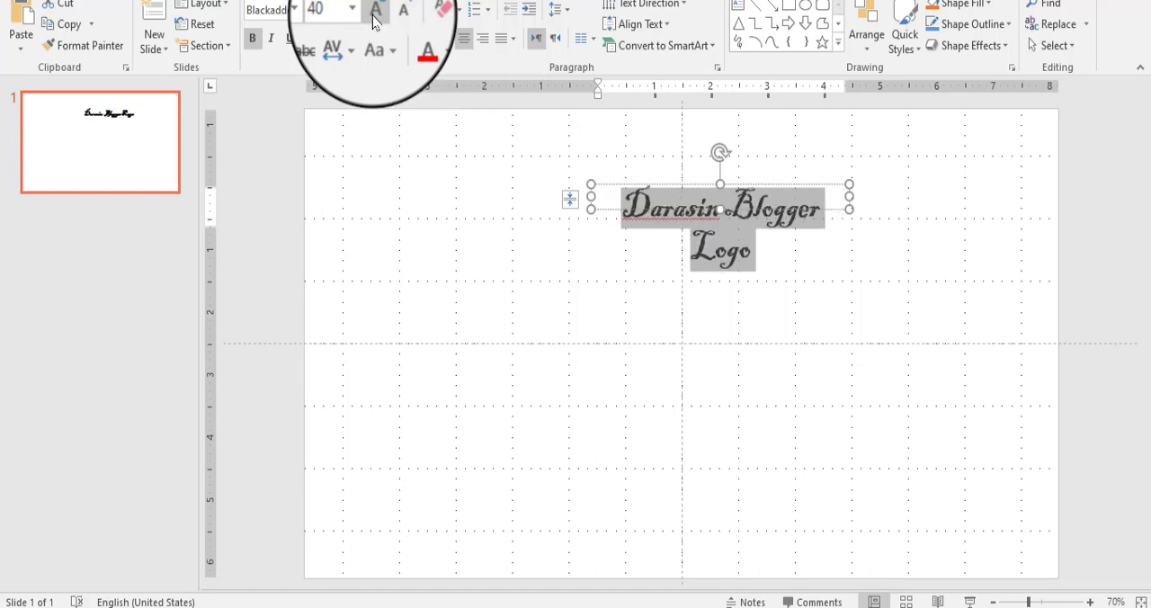
pyautogui.click(425, 40)
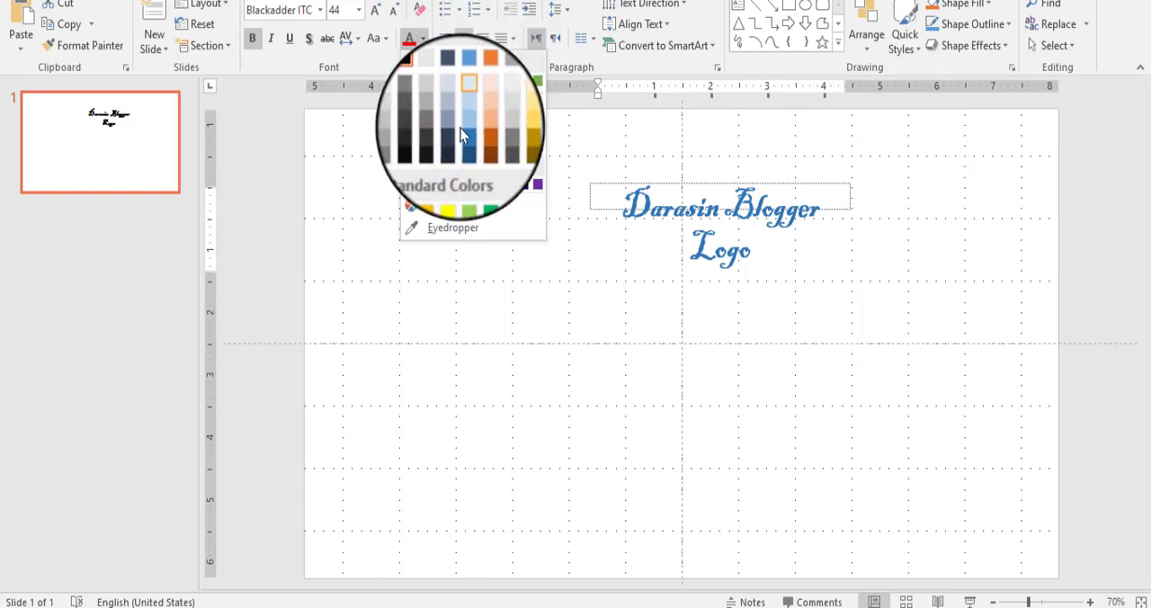
pyautogui.click(425, 190)
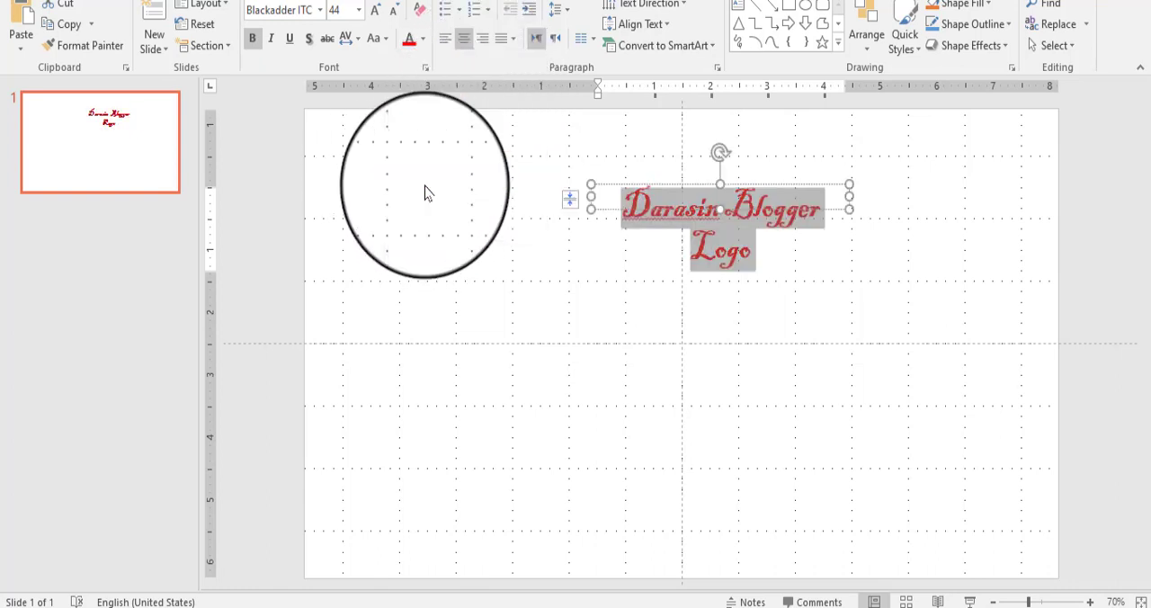
pyautogui.click(589, 205)
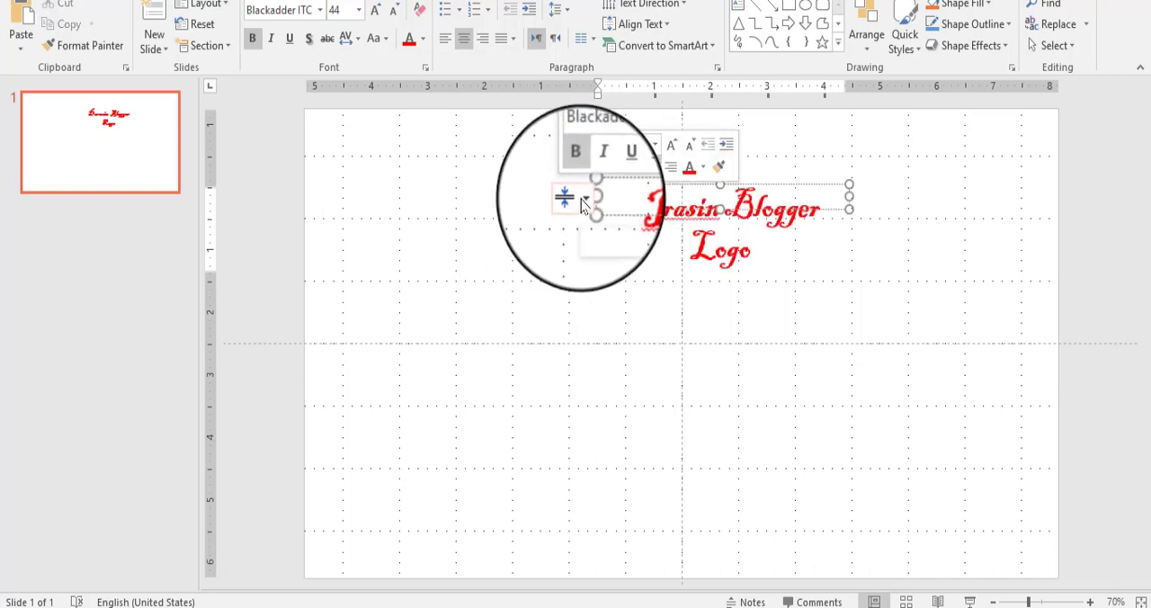
pyautogui.moveTo(590, 205); pyautogui.dragTo(552, 206)
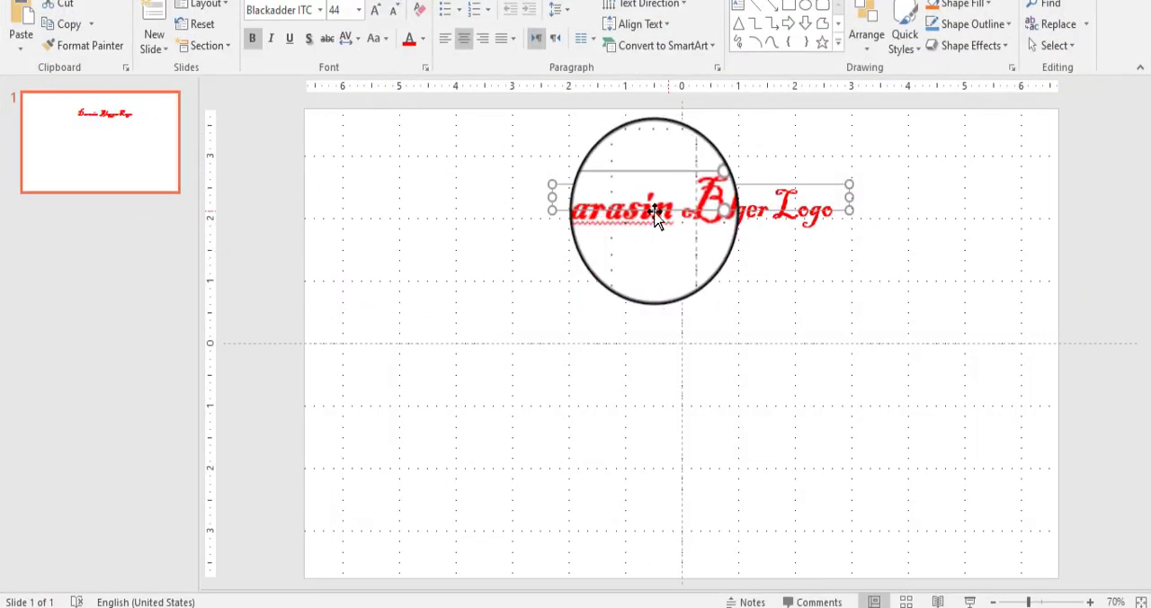
# Step: Preview other fonts on the whole logo text and set it to Bradley Hand ITC
pyautogui.click(610, 205)
pyautogui.tripleClick(610, 205)
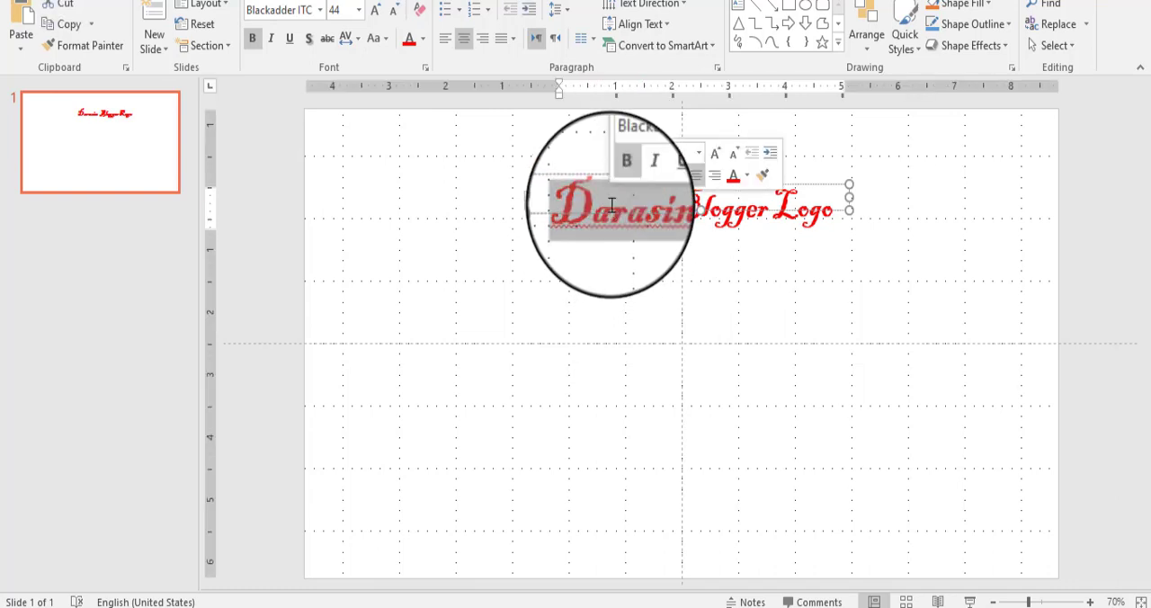
pyautogui.click(321, 10)
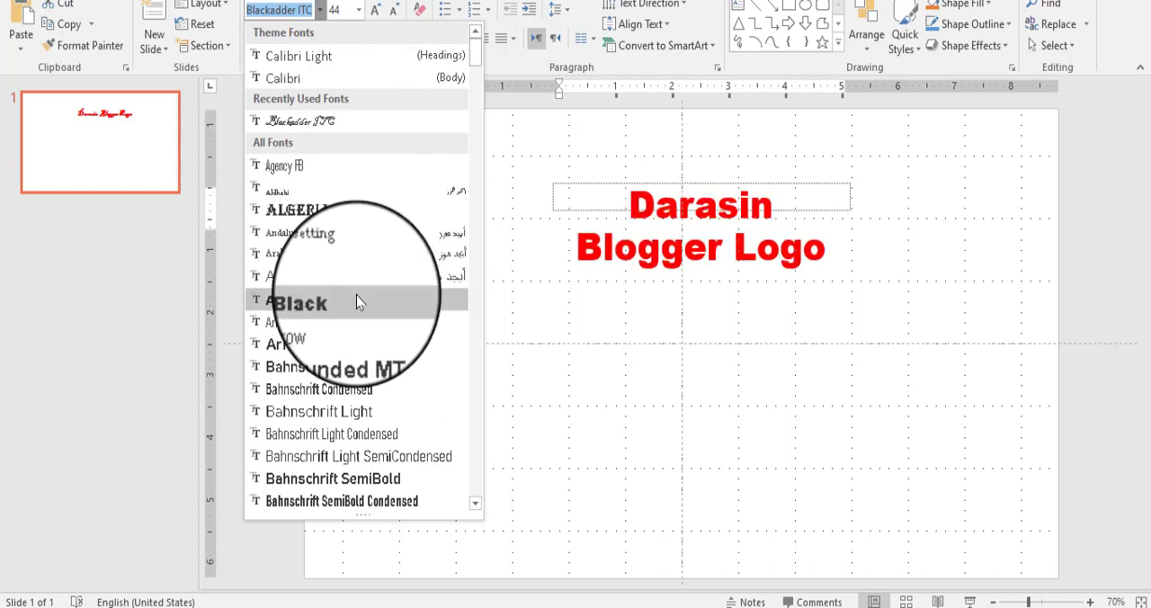
pyautogui.scroll(-5, 368, 341)
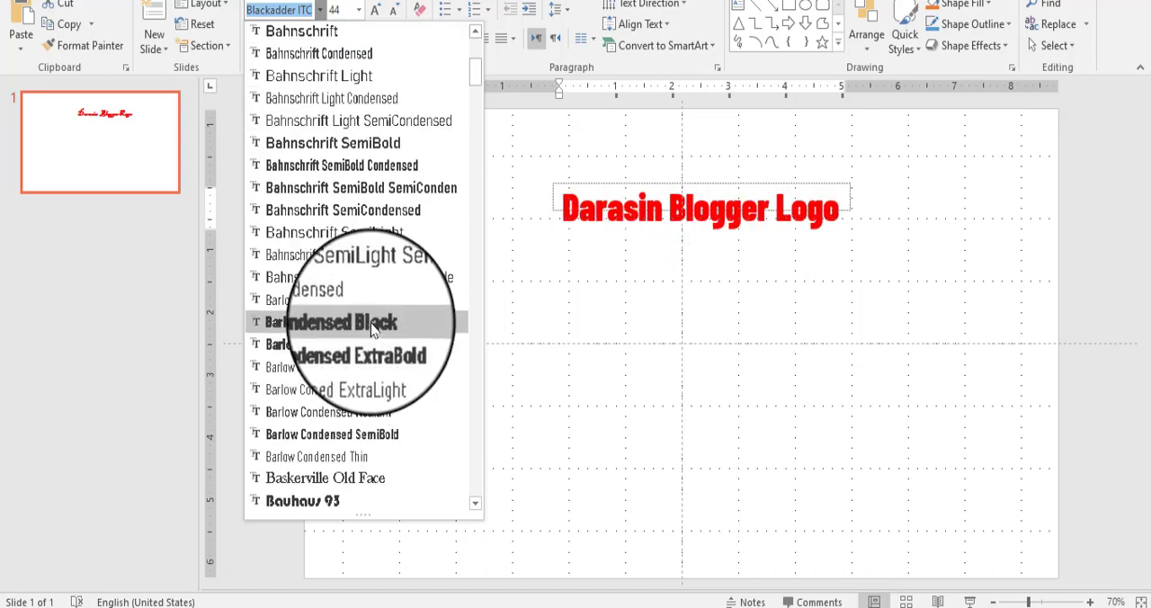
pyautogui.scroll(-1, 370, 333)
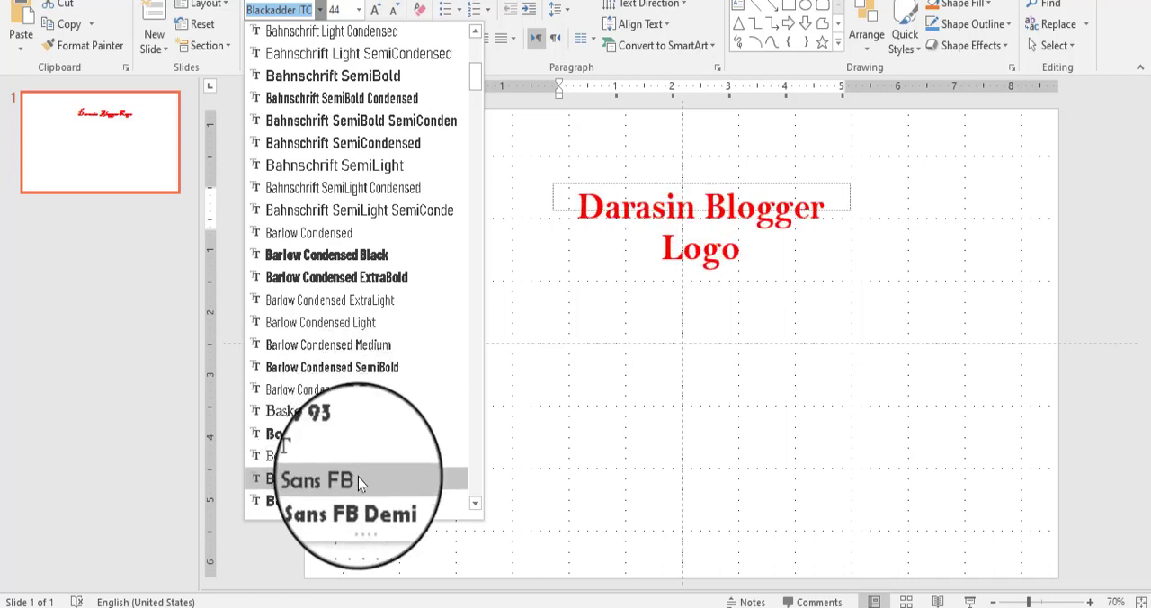
pyautogui.scroll(-1, 358, 493)
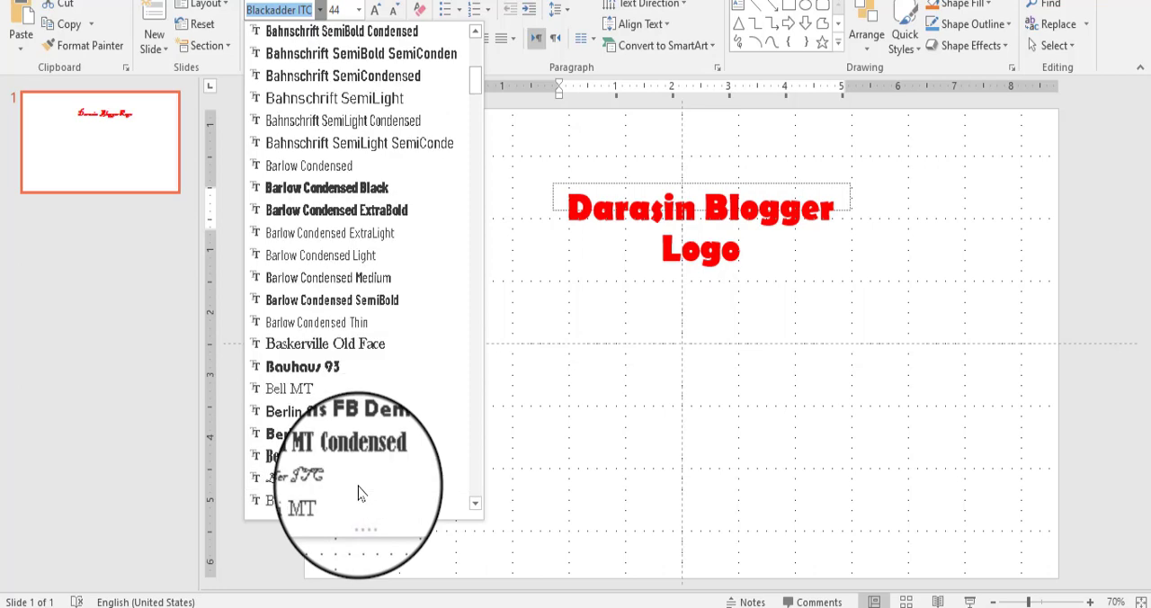
pyautogui.scroll(-2, 351, 465)
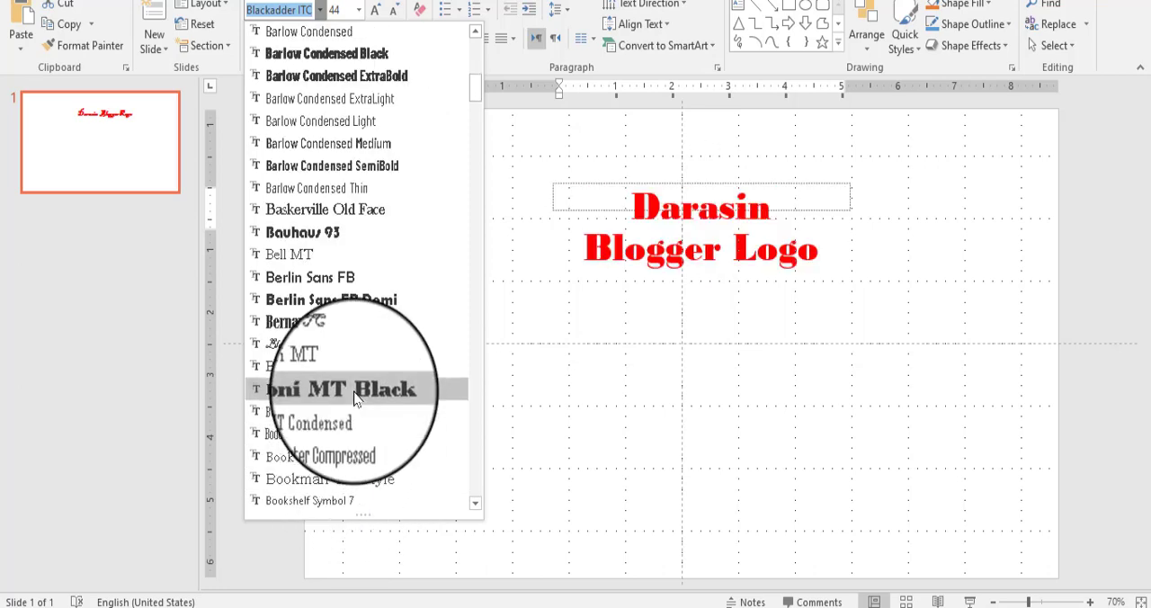
pyautogui.scroll(-1, 356, 400)
pyautogui.scroll(-2, 354, 398)
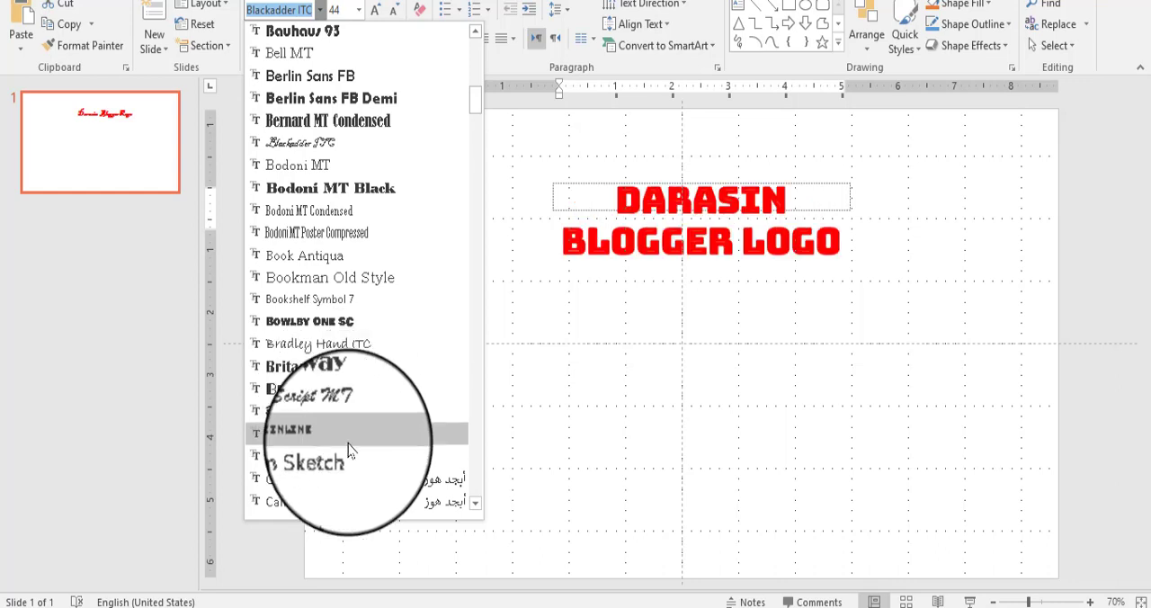
pyautogui.scroll(-1, 348, 450)
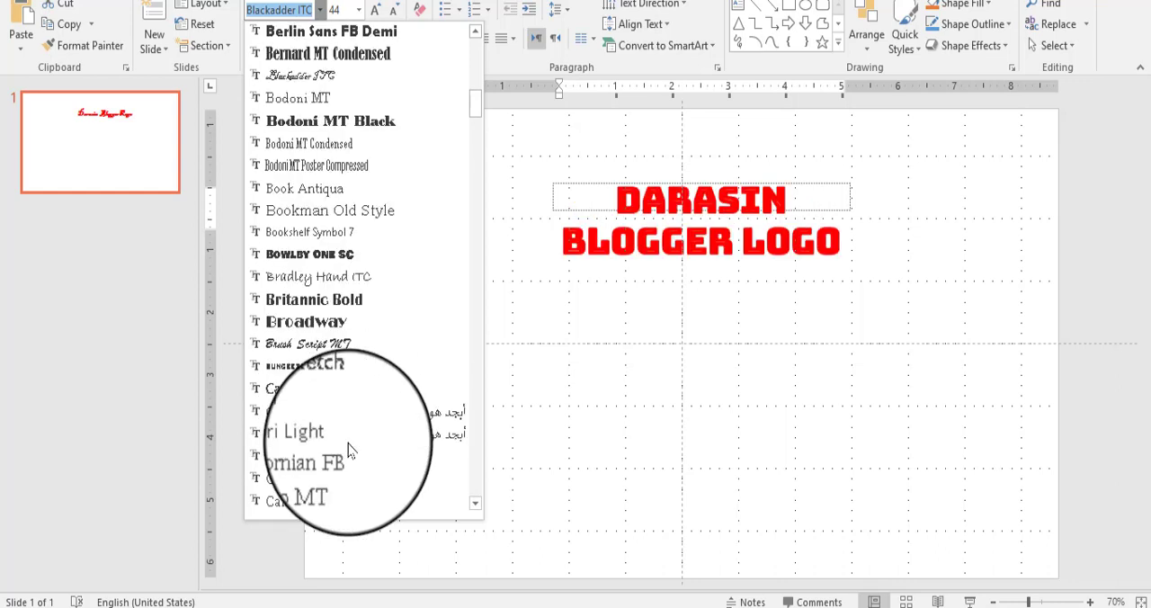
pyautogui.click(345, 273)
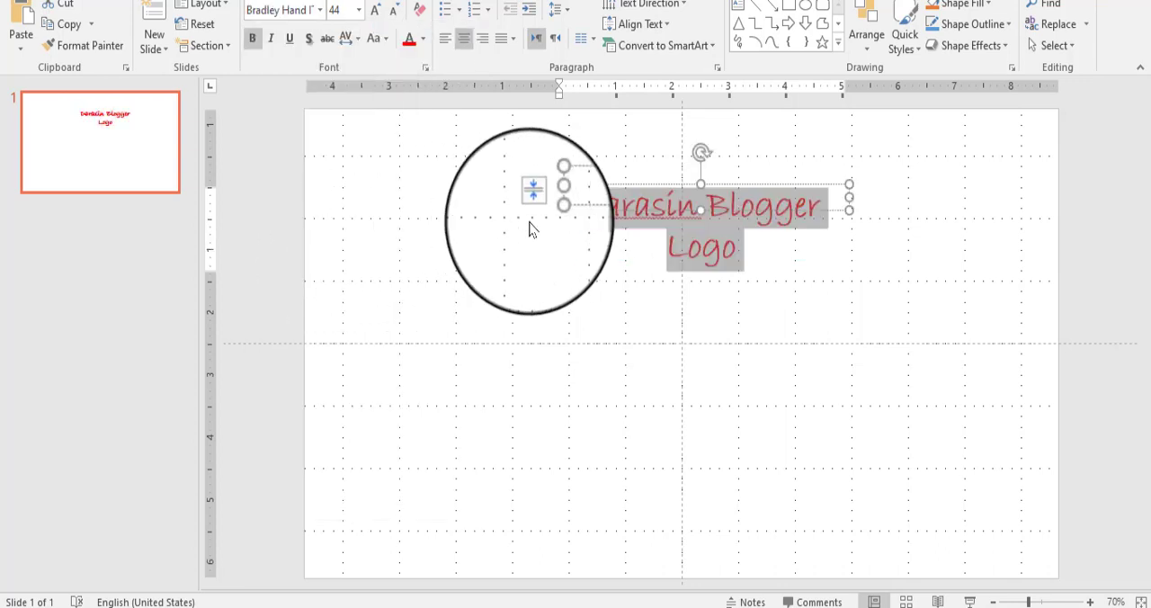
# Step: Set the logo text's font to Algerian and enlarge its text box so the title fits on one line
pyautogui.click(319, 9)
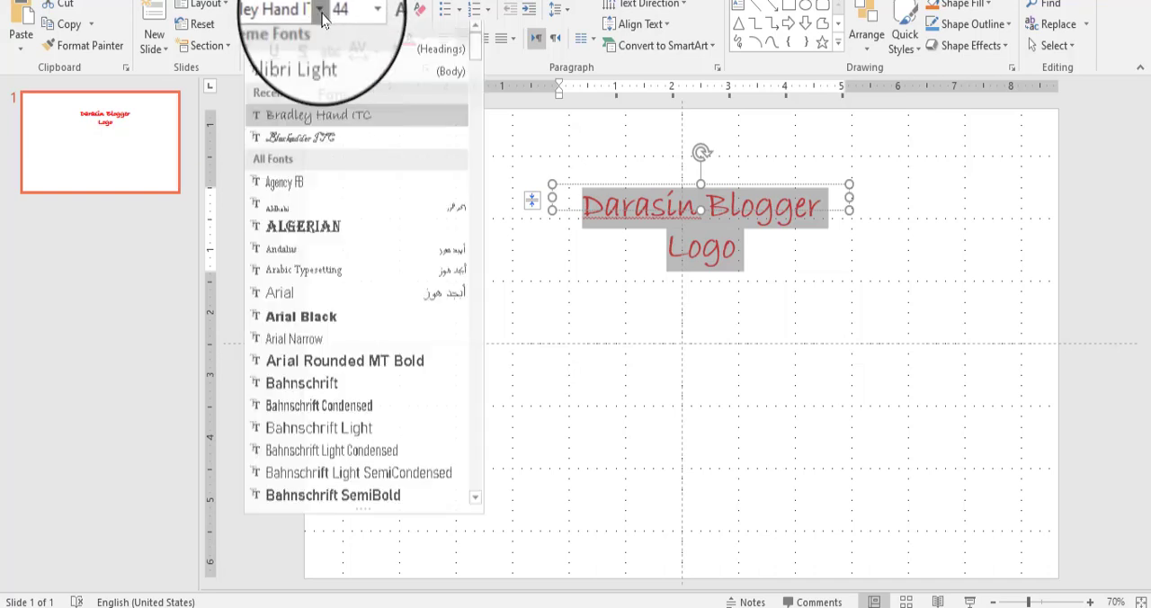
pyautogui.click(339, 232)
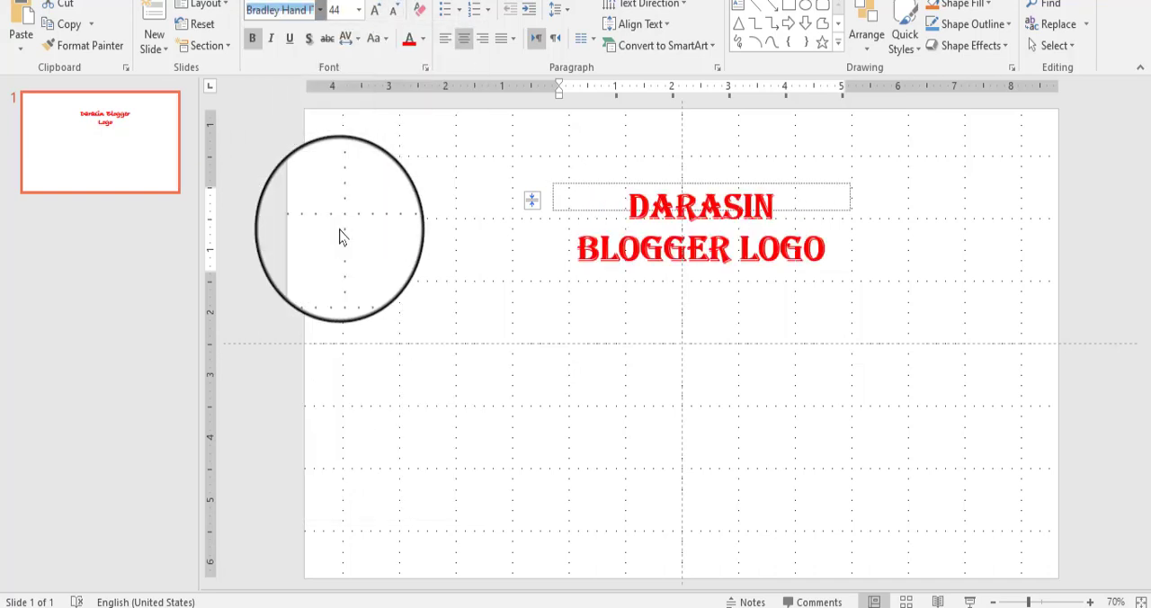
pyautogui.moveTo(553, 197); pyautogui.dragTo(426, 261)
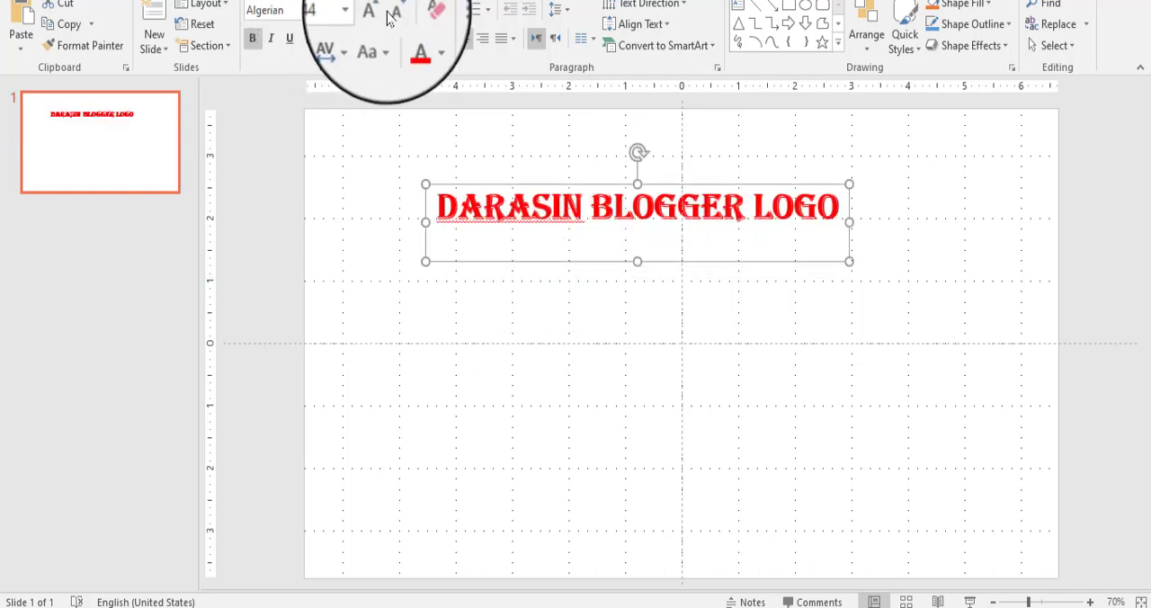
# Step: Reduce the logo text to 28 pt and shrink its text box so the title wraps tightly onto two lines
pyautogui.click(390, 18)
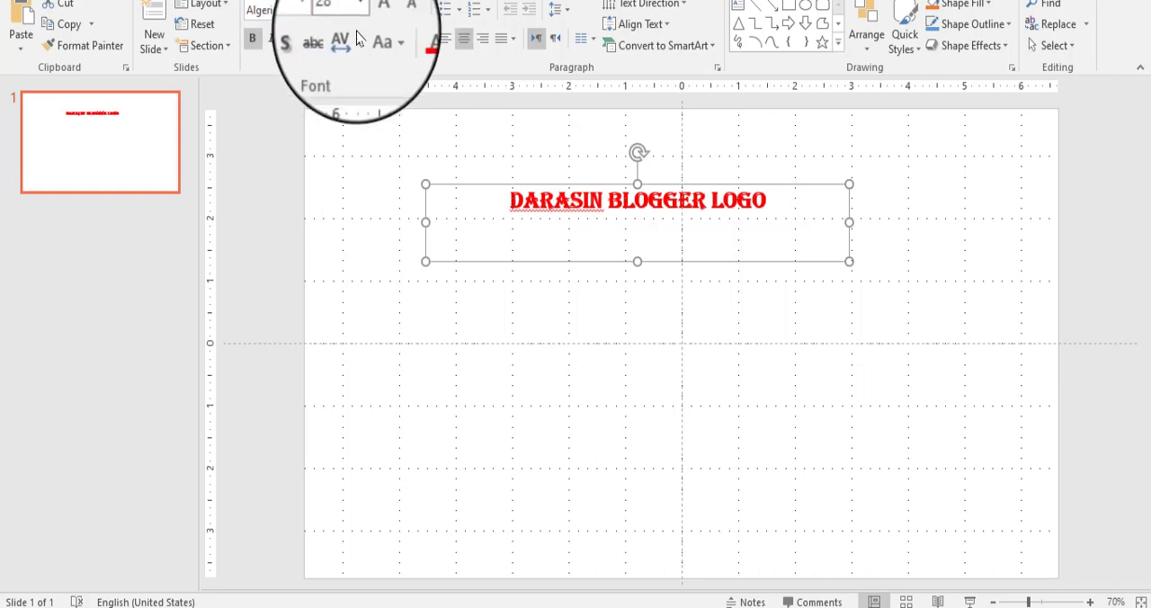
pyautogui.moveTo(425, 221); pyautogui.dragTo(646, 217)
pyautogui.moveTo(745, 261); pyautogui.dragTo(745, 241)
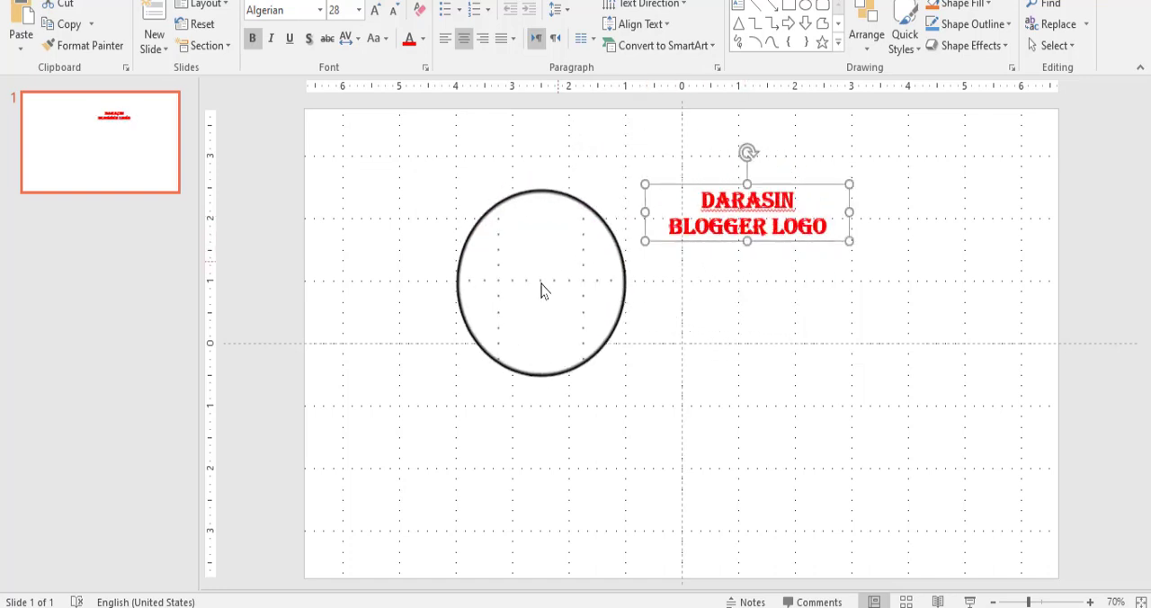
# Step: Save the logo text box as a PNG picture named Picture1 on the Desktop
pyautogui.rightClick(651, 184)
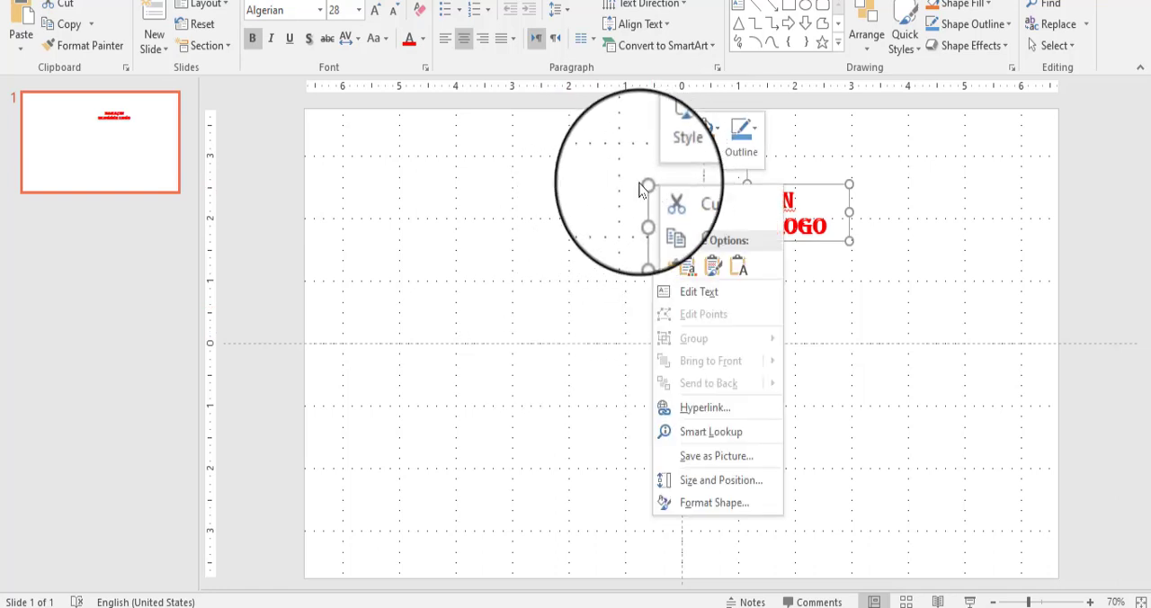
pyautogui.click(731, 459)
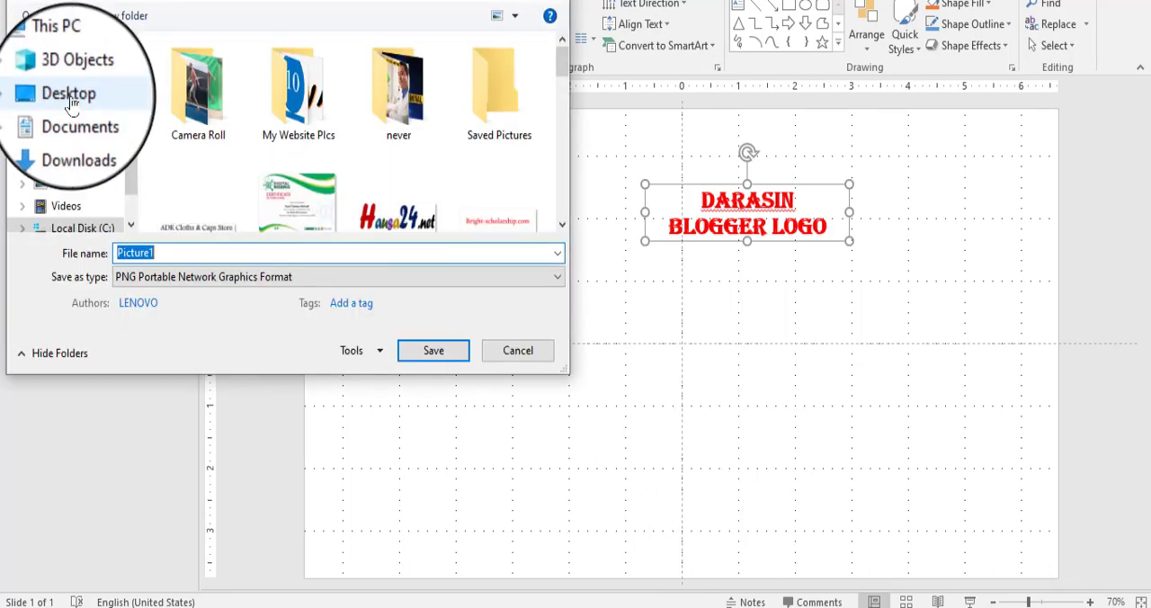
pyautogui.click(65, 95)
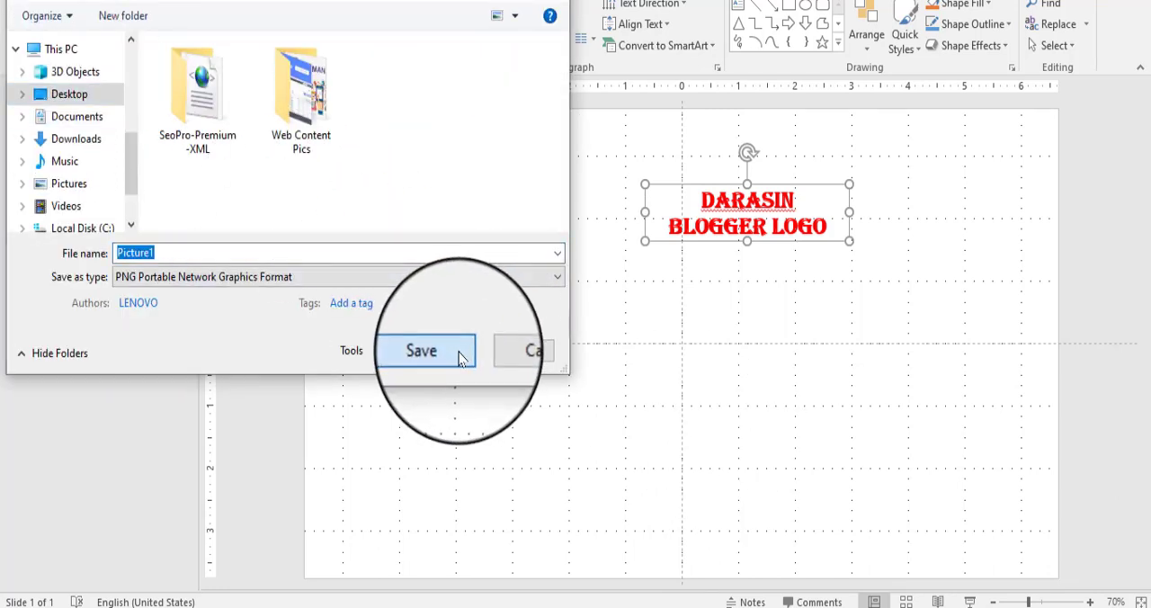
pyautogui.click(459, 356)
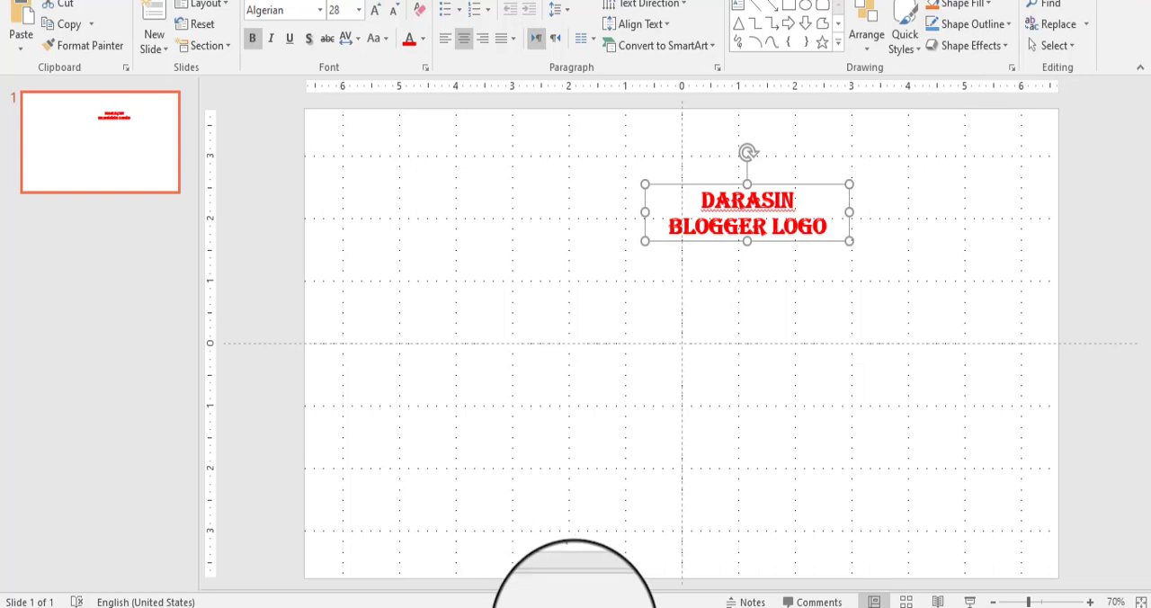
# Step: Switch to Chrome and show the blog post "Gwajin Posting na darasin Blogger Da ga ADK SkyMedia TV"
pyautogui.moveTo(582, 604)
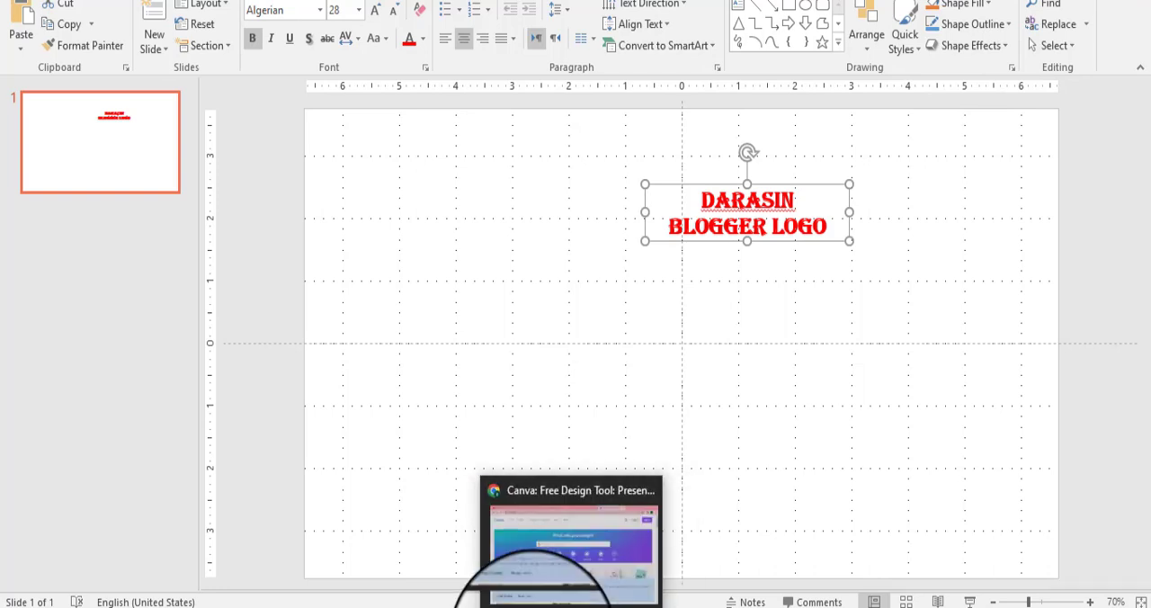
pyautogui.click(562, 600)
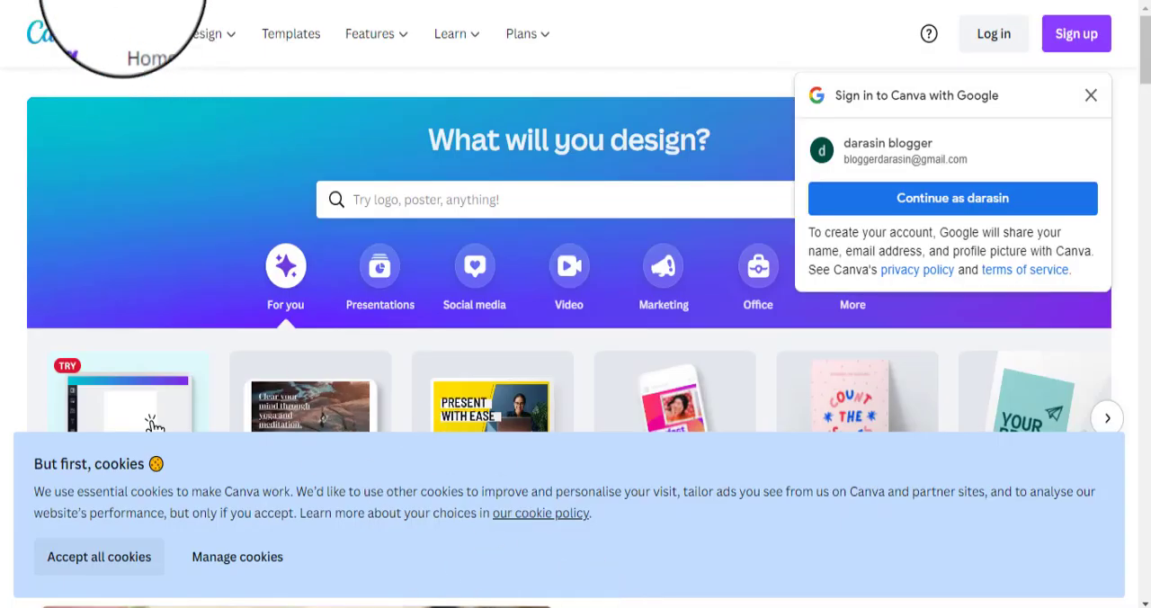
pyautogui.click(479, 1)
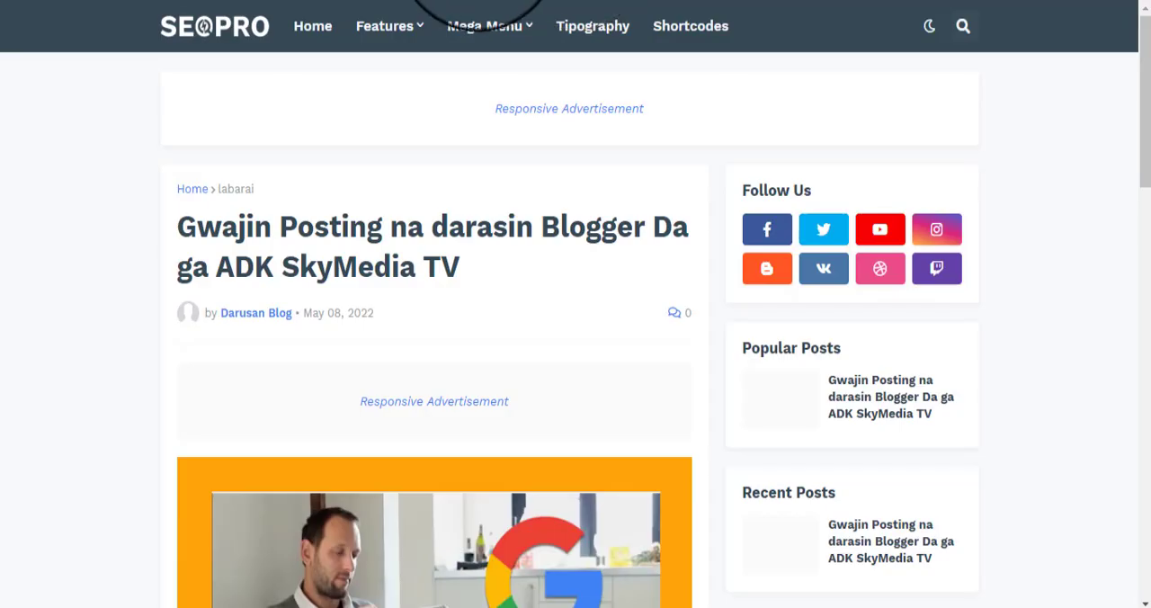
# Step: Switch to the Blogger dashboard and open the Header Logo gadget's settings in the blog layout
pyautogui.click(434, 1)
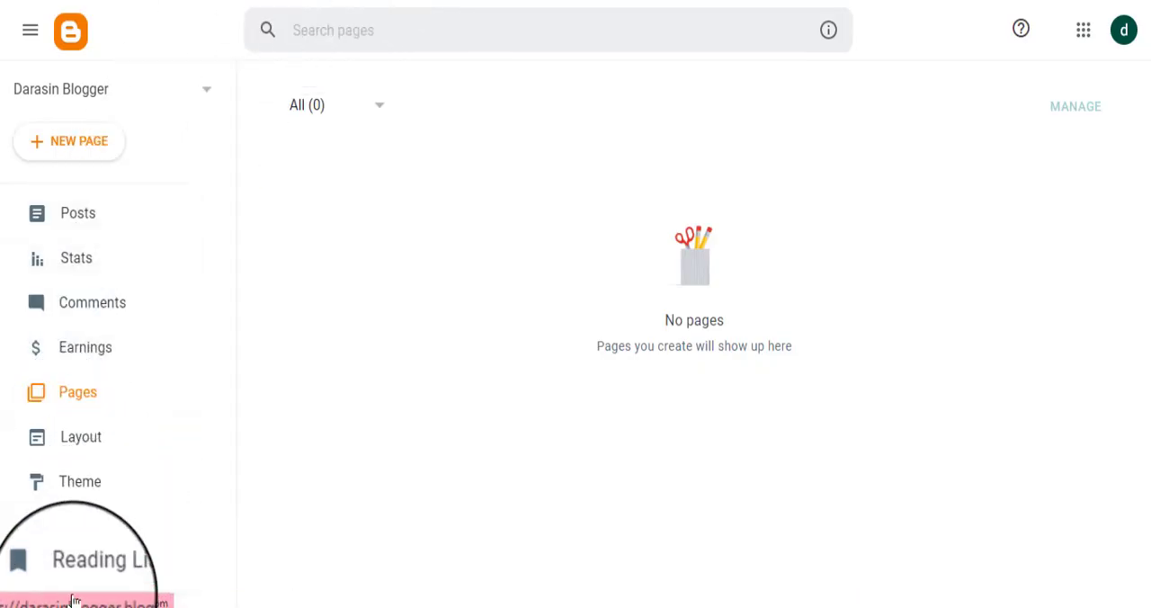
pyautogui.click(73, 453)
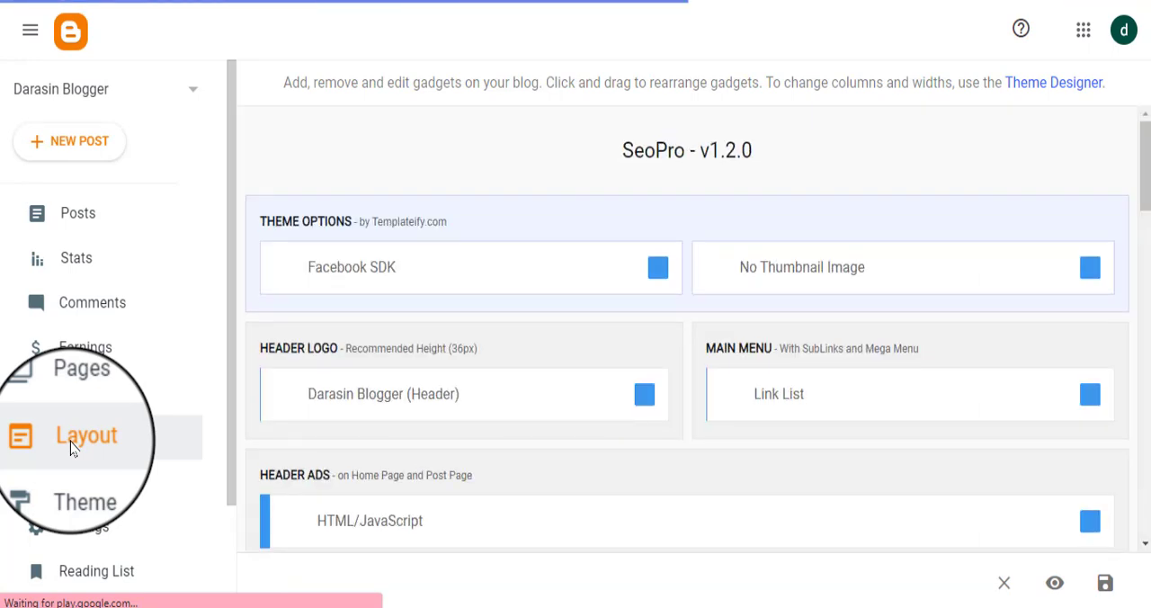
pyautogui.scroll(-1, 590, 405)
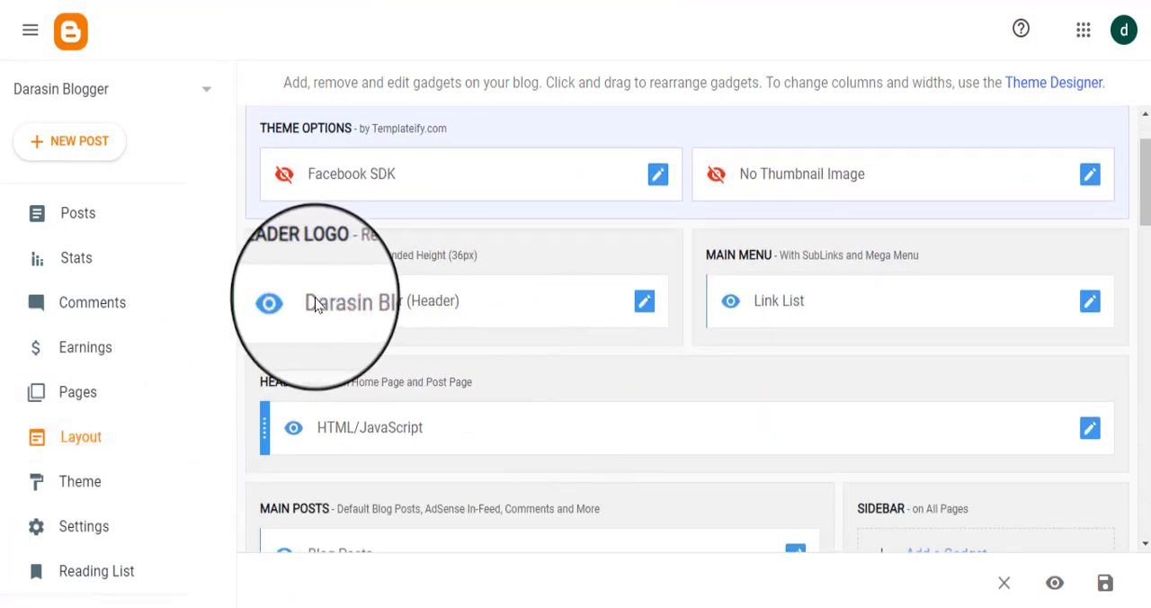
pyautogui.click(644, 306)
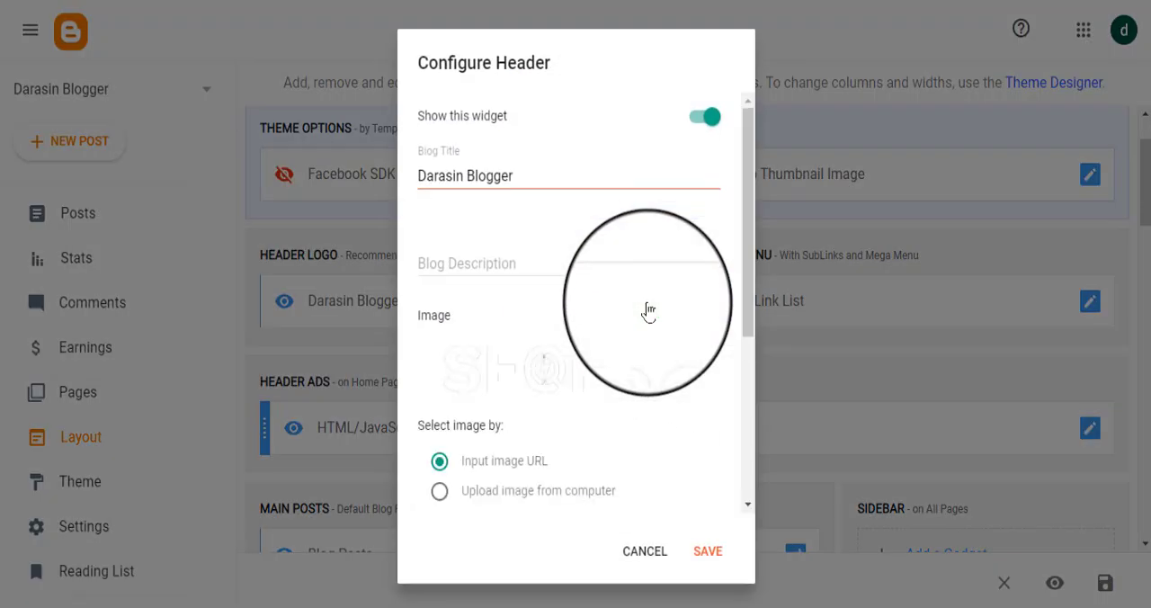
pyautogui.scroll(-2, 509, 279)
pyautogui.scroll(1, 513, 288)
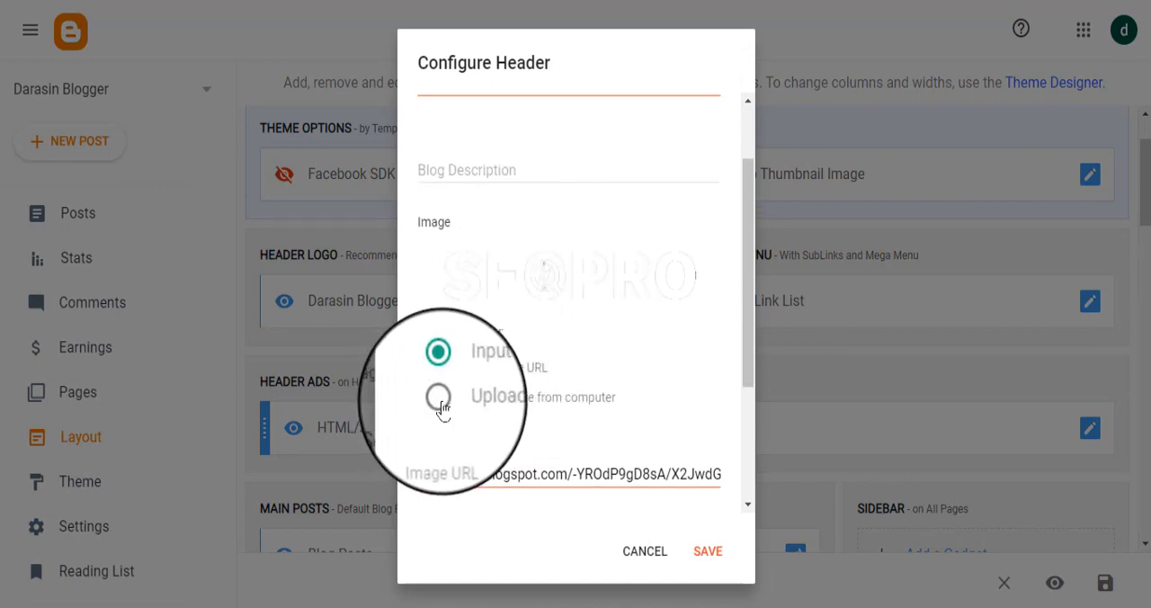
# Step: Upload Picture1 from the Desktop as the header image, then save the gadget and the layout
pyautogui.click(438, 403)
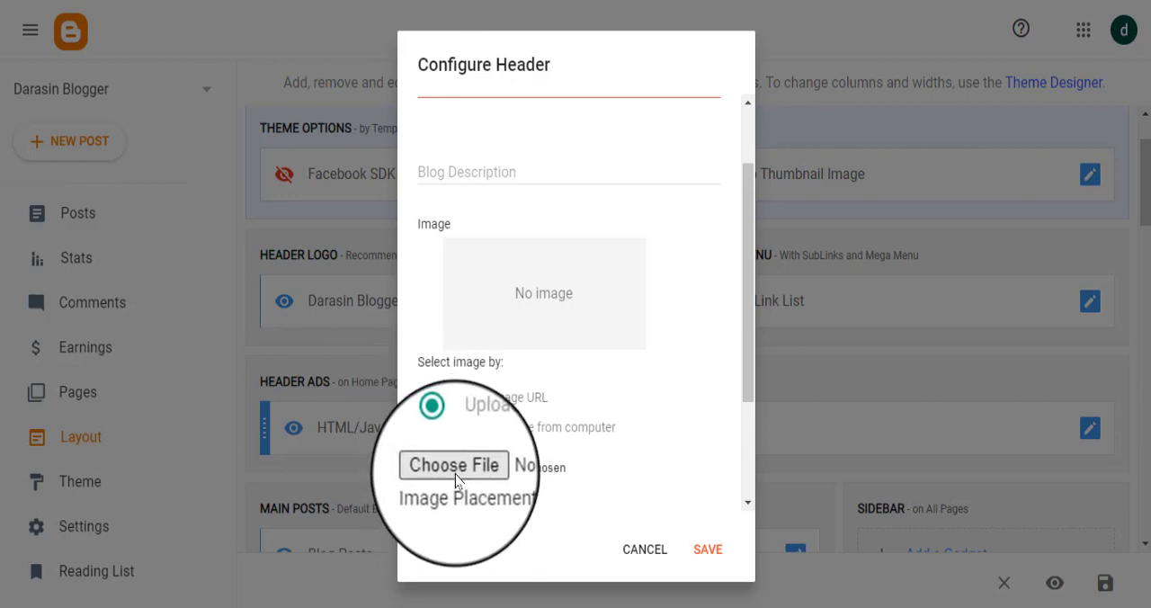
pyautogui.click(454, 468)
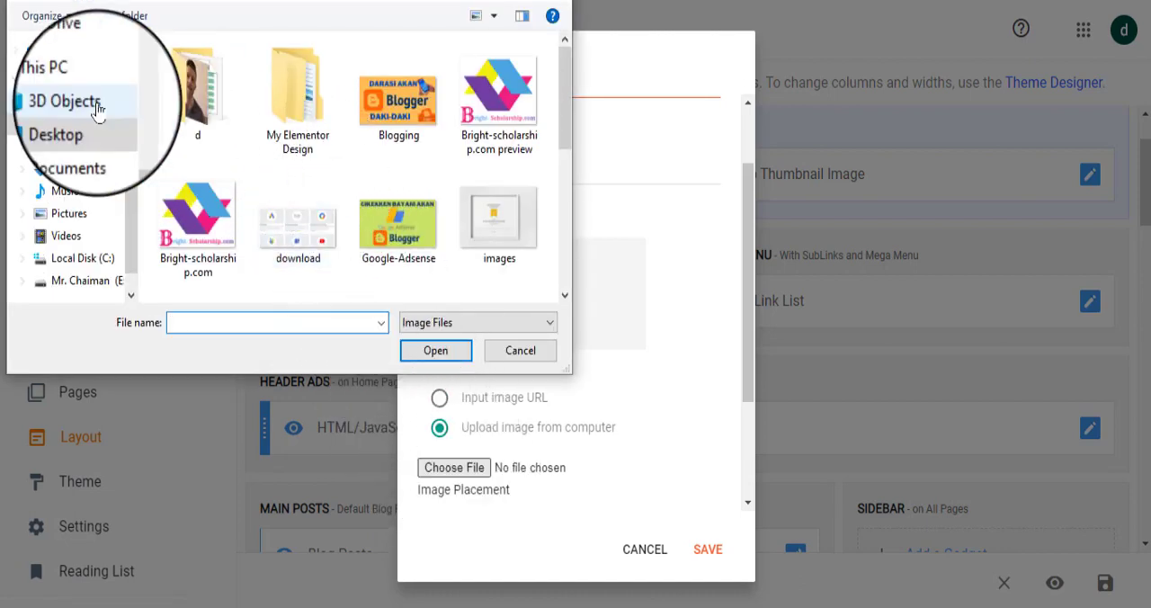
pyautogui.click(72, 126)
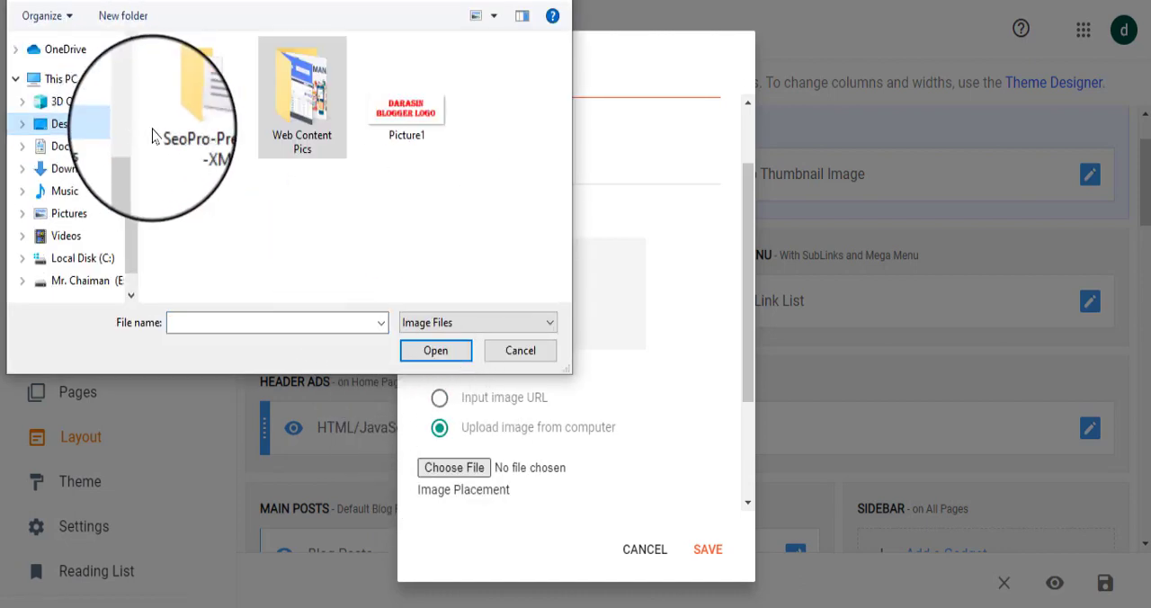
pyautogui.doubleClick(410, 115)
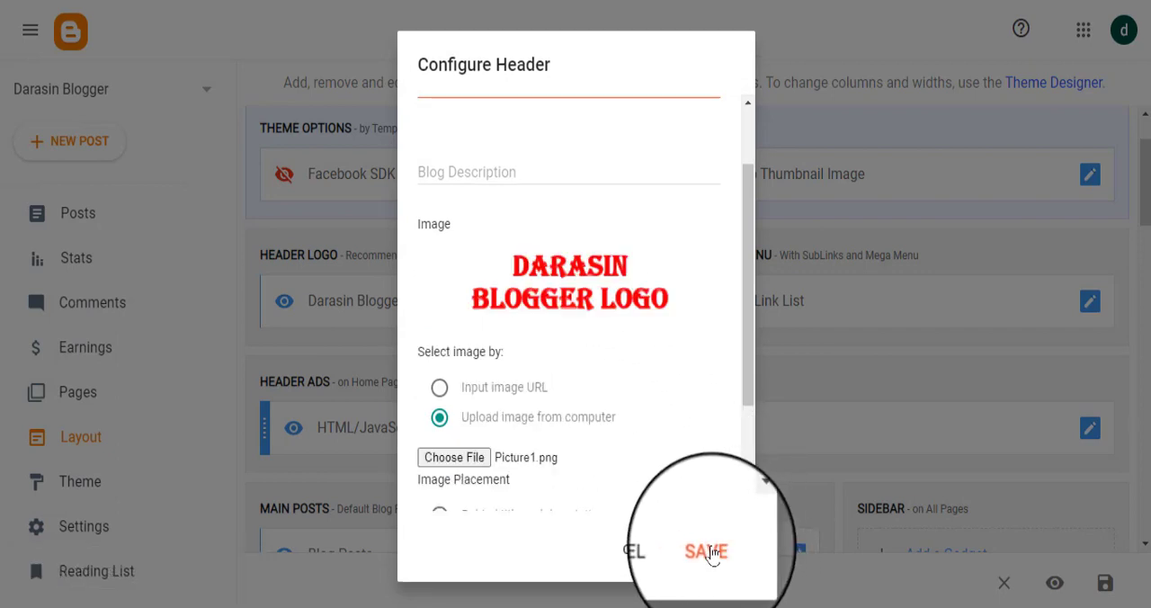
pyautogui.click(707, 551)
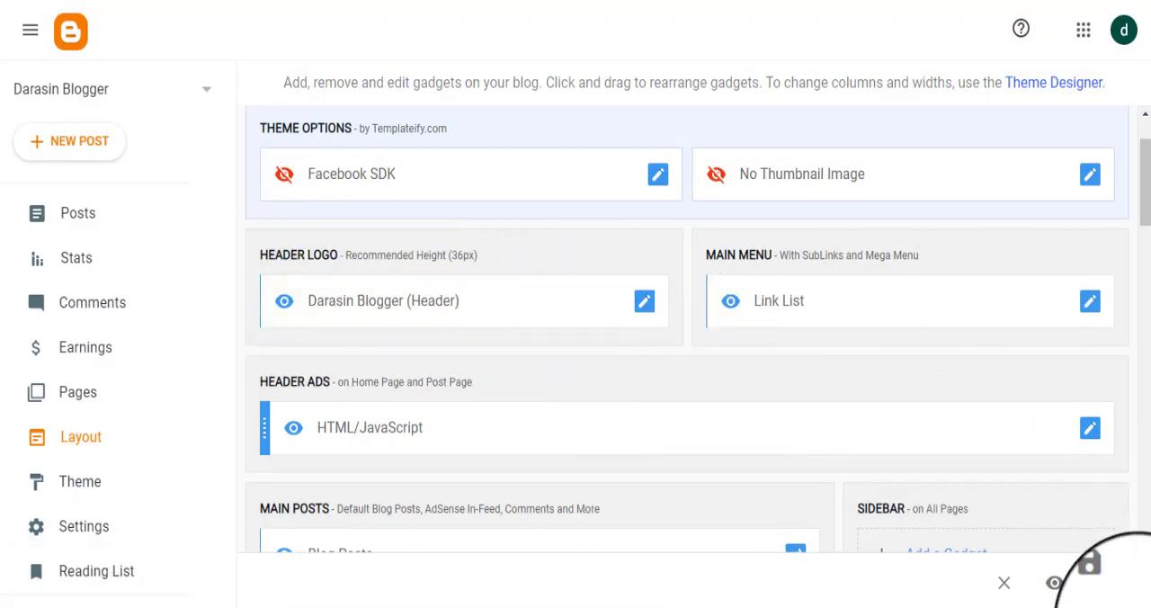
pyautogui.click(1100, 584)
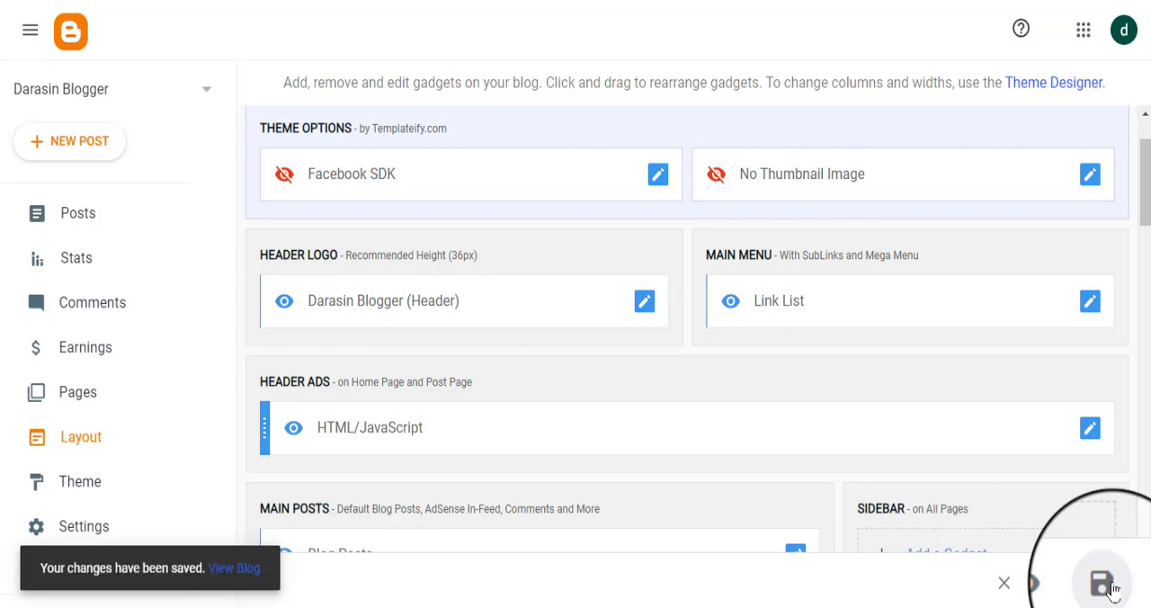
pyautogui.click(664, 2)
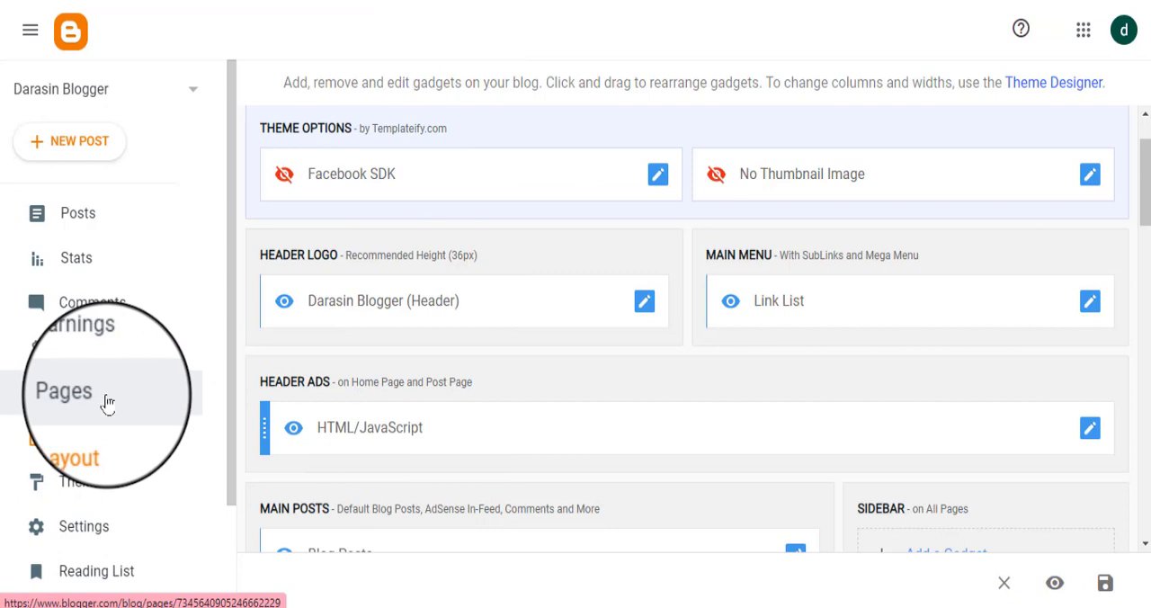
# Step: Create a new page on the blog and title it "About Us"
pyautogui.click(106, 406)
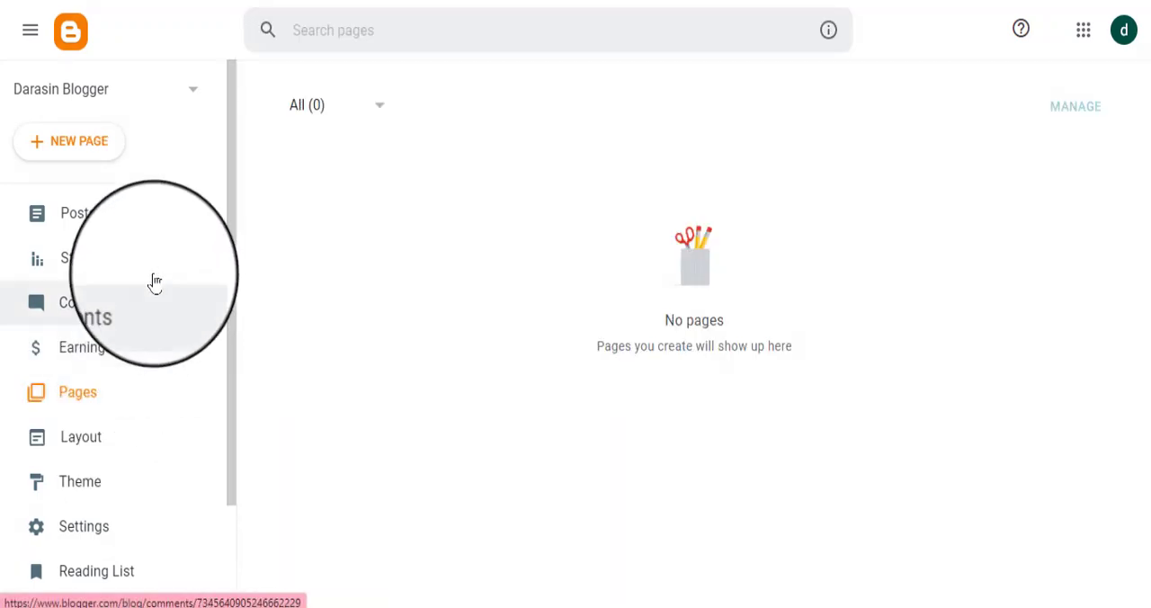
pyautogui.click(59, 150)
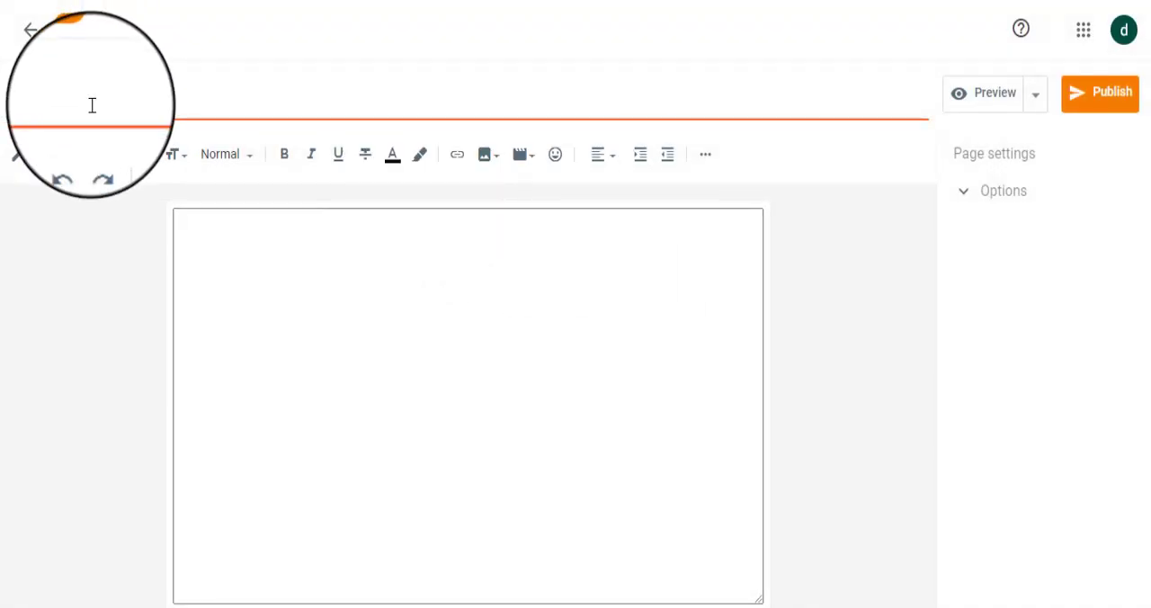
pyautogui.click(92, 105)
pyautogui.write('Let me')
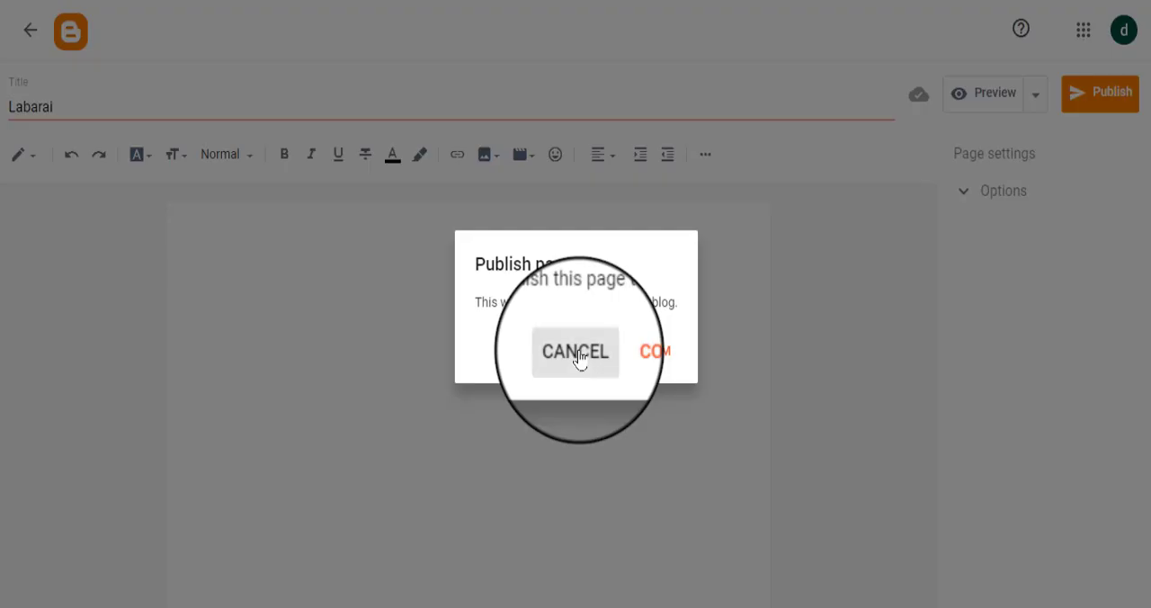
pyautogui.click(577, 352)
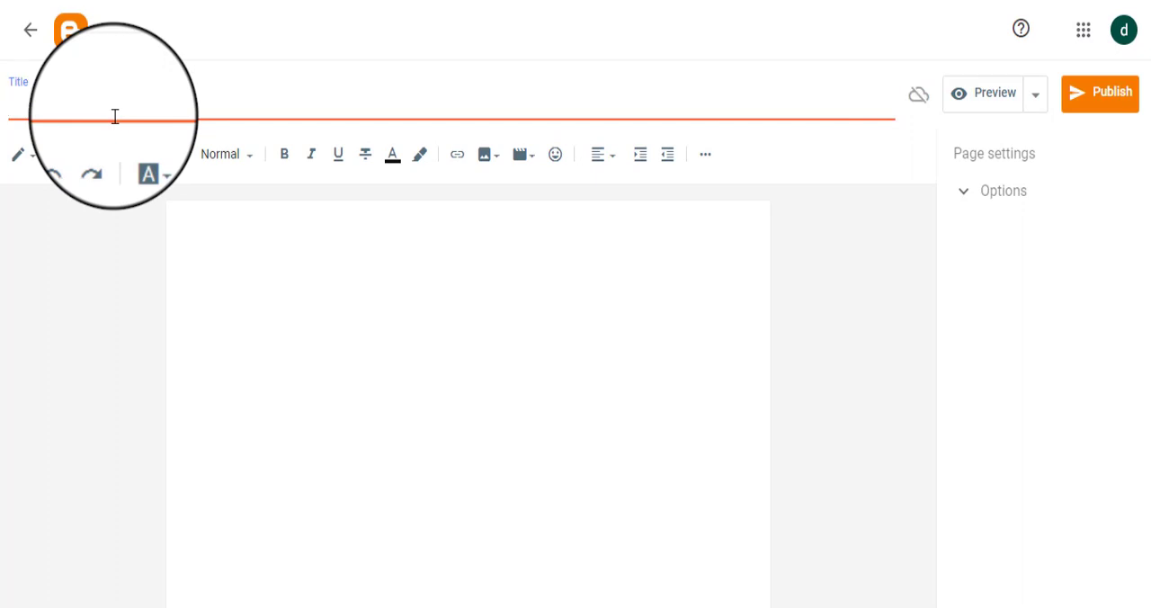
pyautogui.write('Abo')
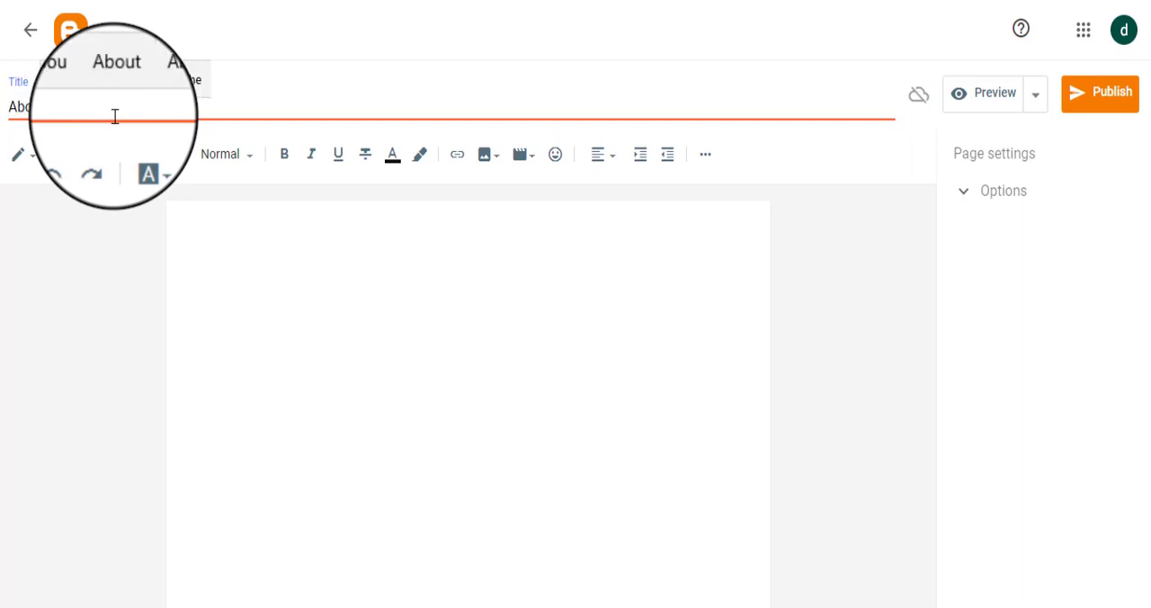
pyautogui.write('u')
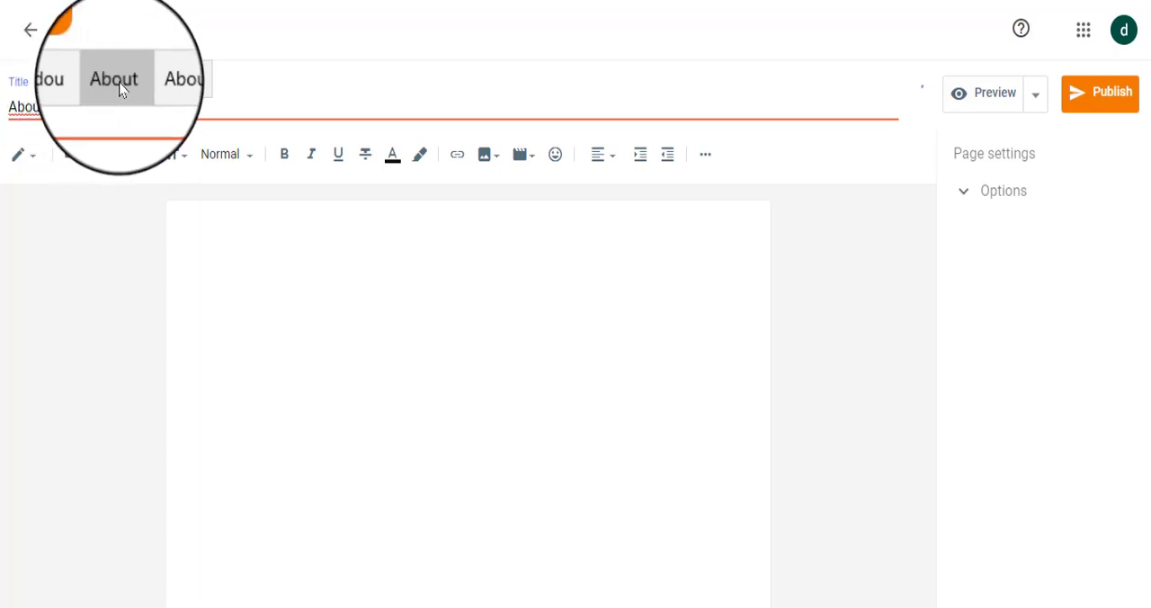
pyautogui.click(120, 82)
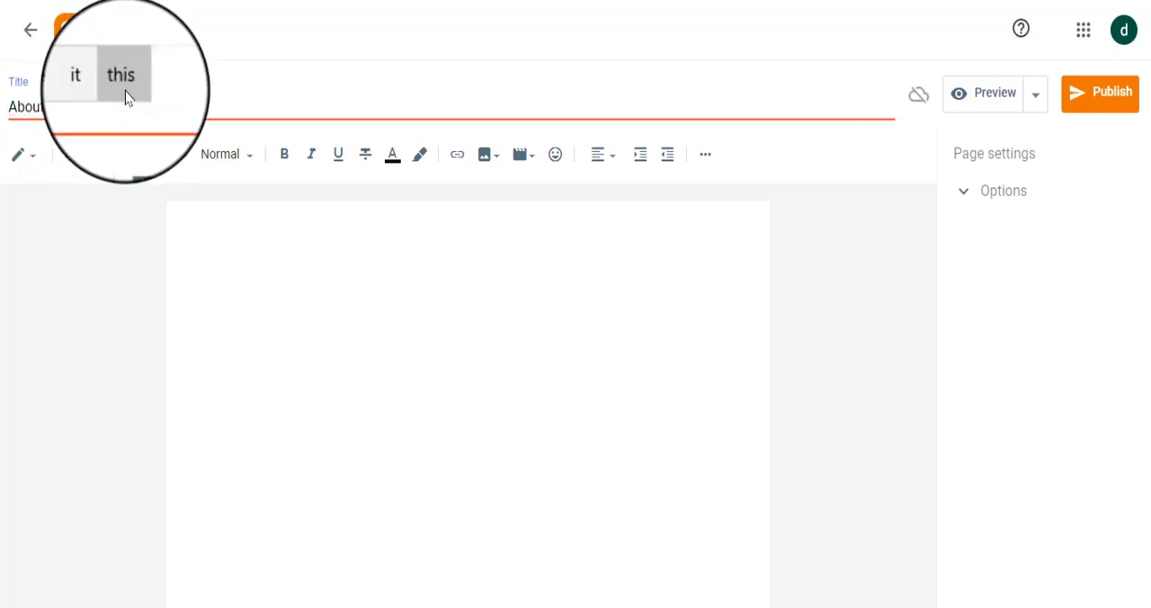
pyautogui.write('Us')
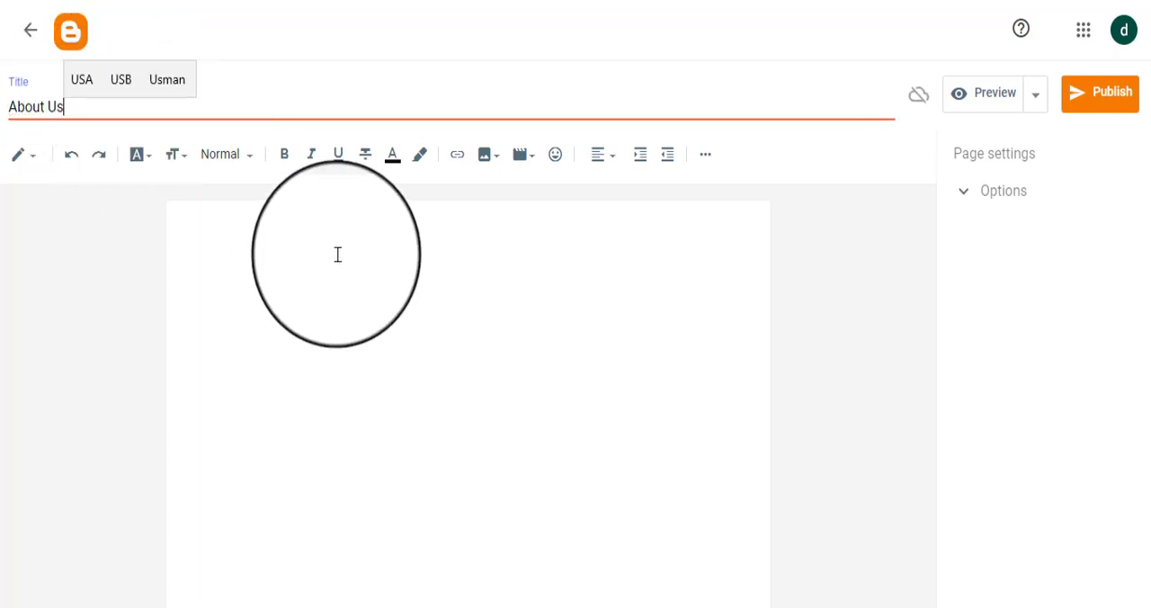
# Step: Enter placeholder text beginning with "wanna dad" in the body of the About Us page
pyautogui.click(336, 253)
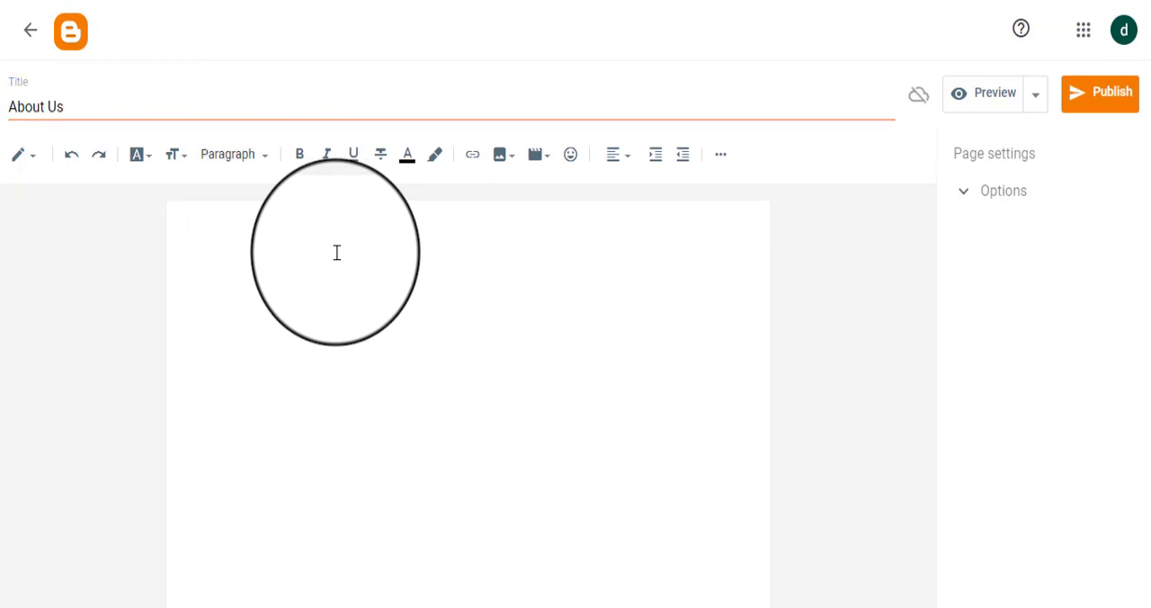
pyautogui.write('wan')
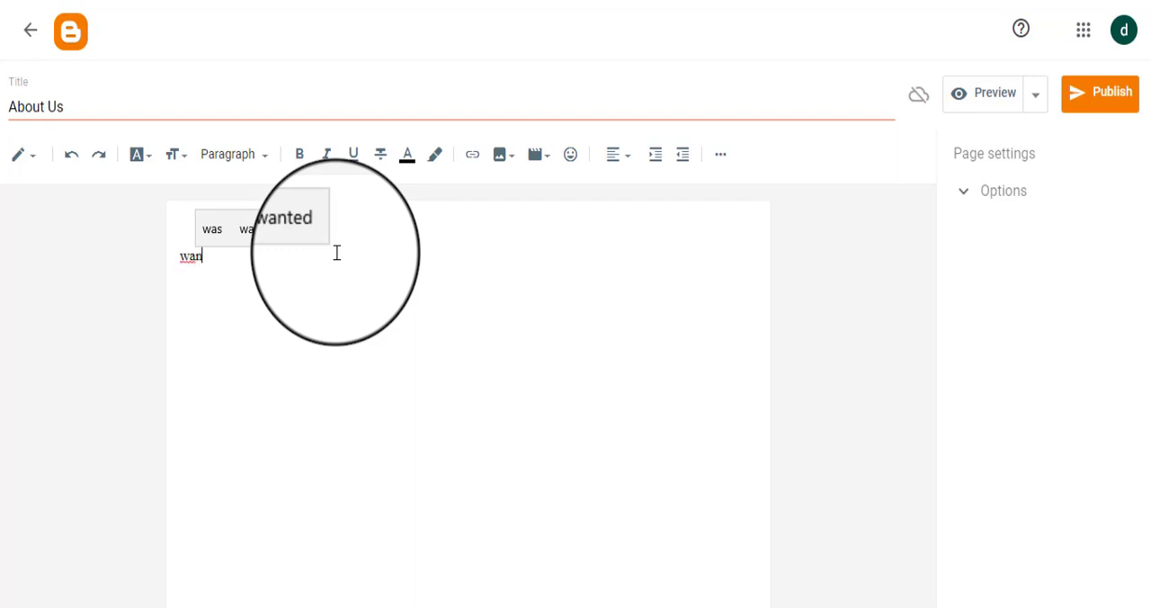
pyautogui.write('na ')
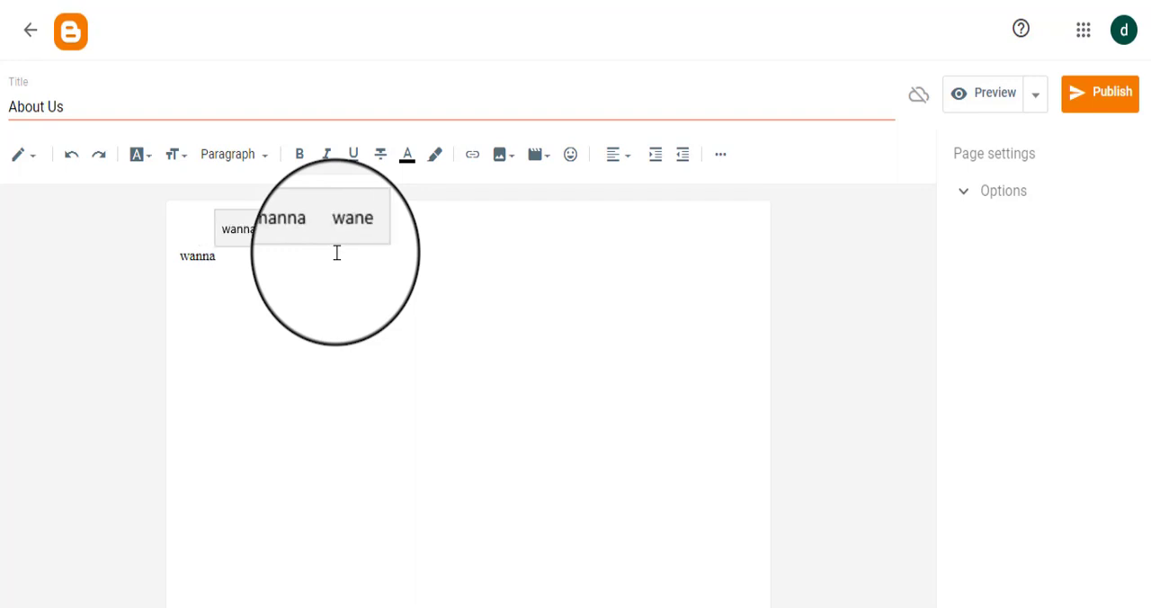
pyautogui.write('dad')
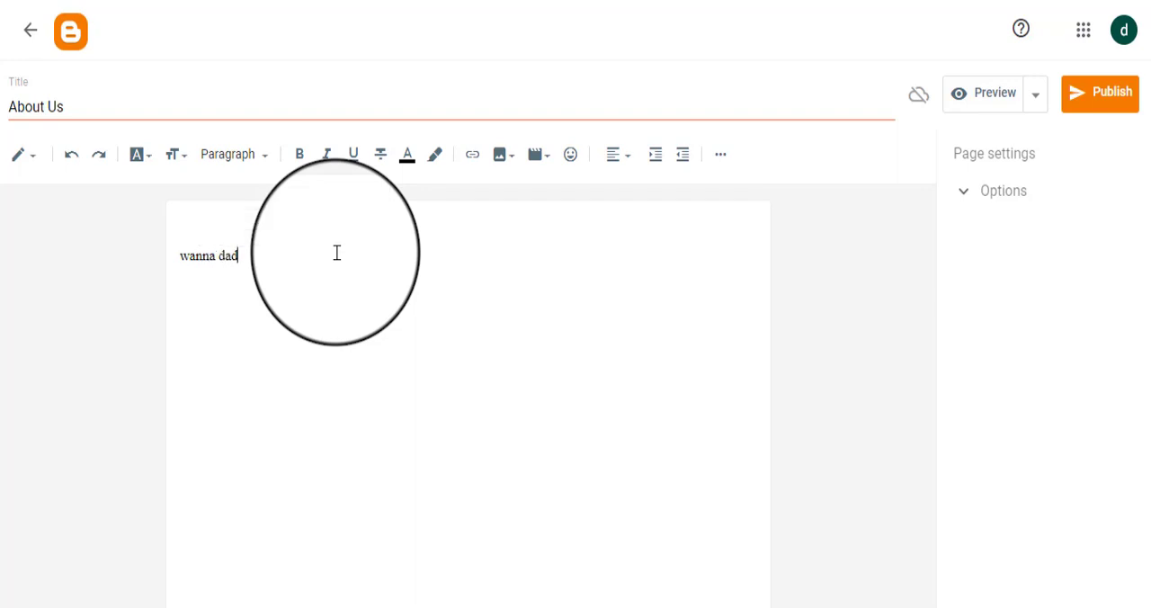
pyautogui.write('gfsrfgt')
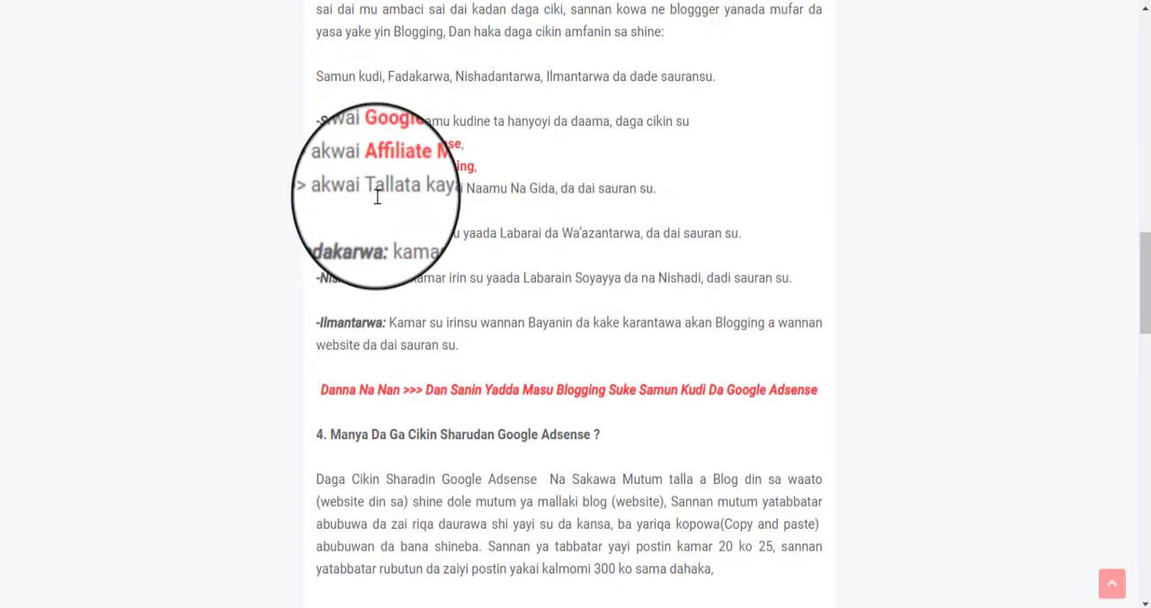
# Step: Copy the description paragraph from the Hausa24.net About Us page and paste it over the placeholder text in the new page
pyautogui.scroll(15, 372, 189)
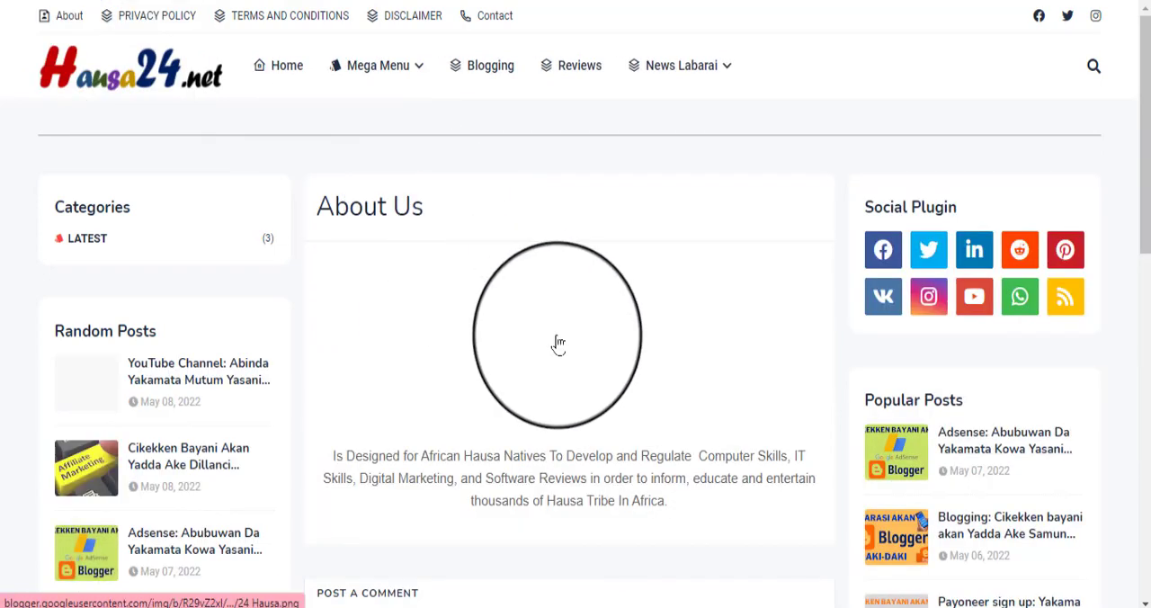
pyautogui.scroll(-2, 396, 334)
pyautogui.moveTo(326, 270); pyautogui.dragTo(670, 347)
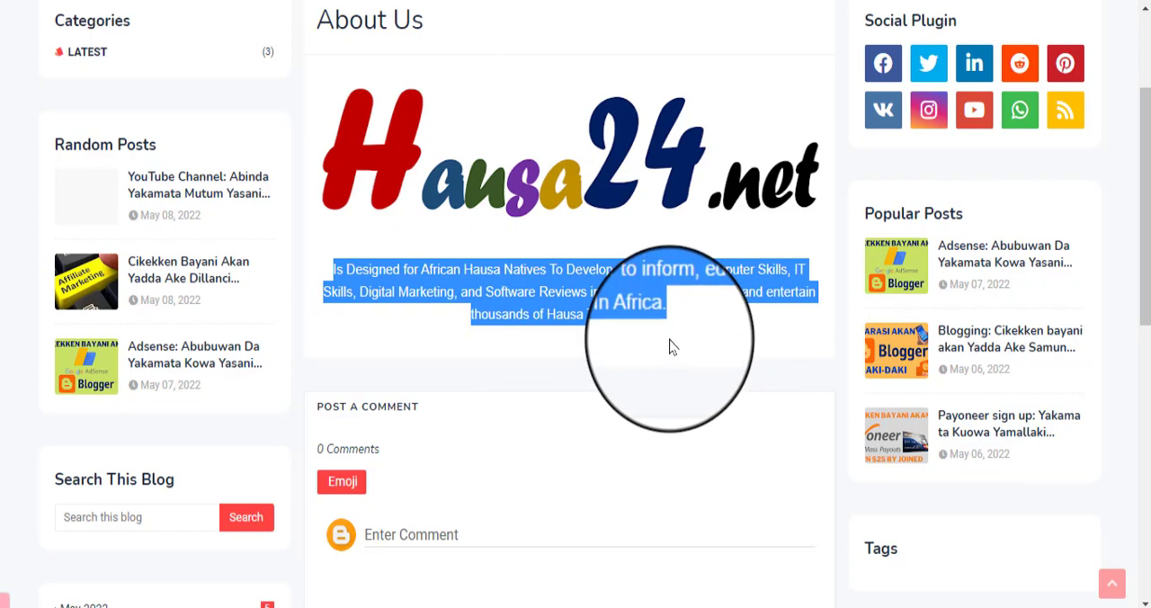
pyautogui.rightClick(589, 298)
pyautogui.click(642, 313)
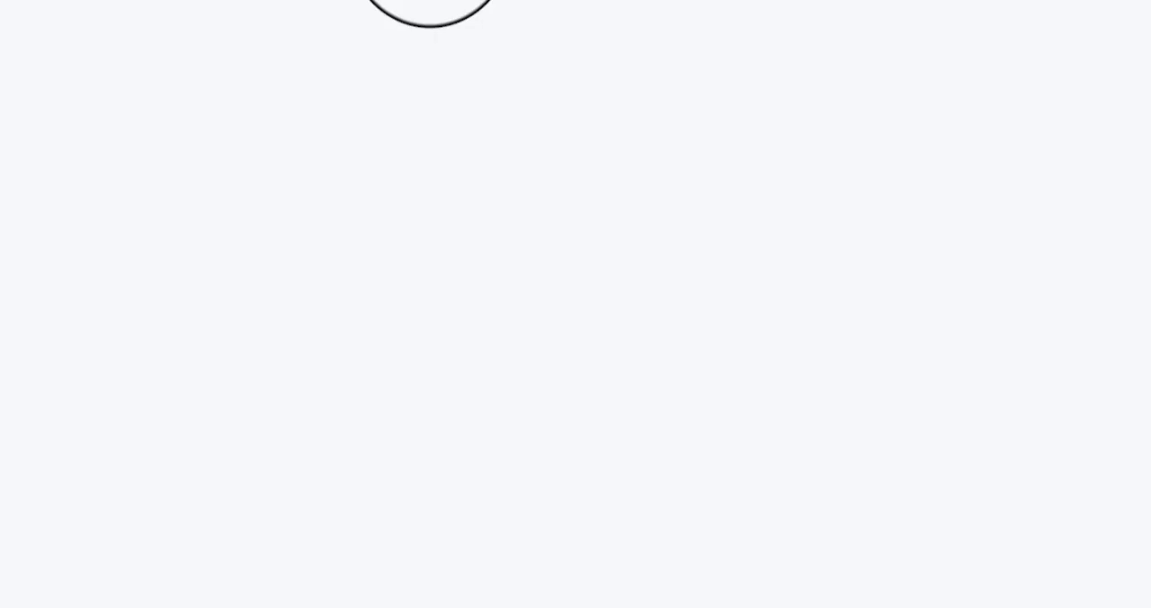
pyautogui.moveTo(273, 256); pyautogui.dragTo(133, 272)
pyautogui.write('Is Designed For African Hausa Natives To Develop and Regulate Computer Skills, IT Skills, Digital Marketing, and Software Reviews in order to inform, educate and entertain thousands of Hausa Tribe In Africa')
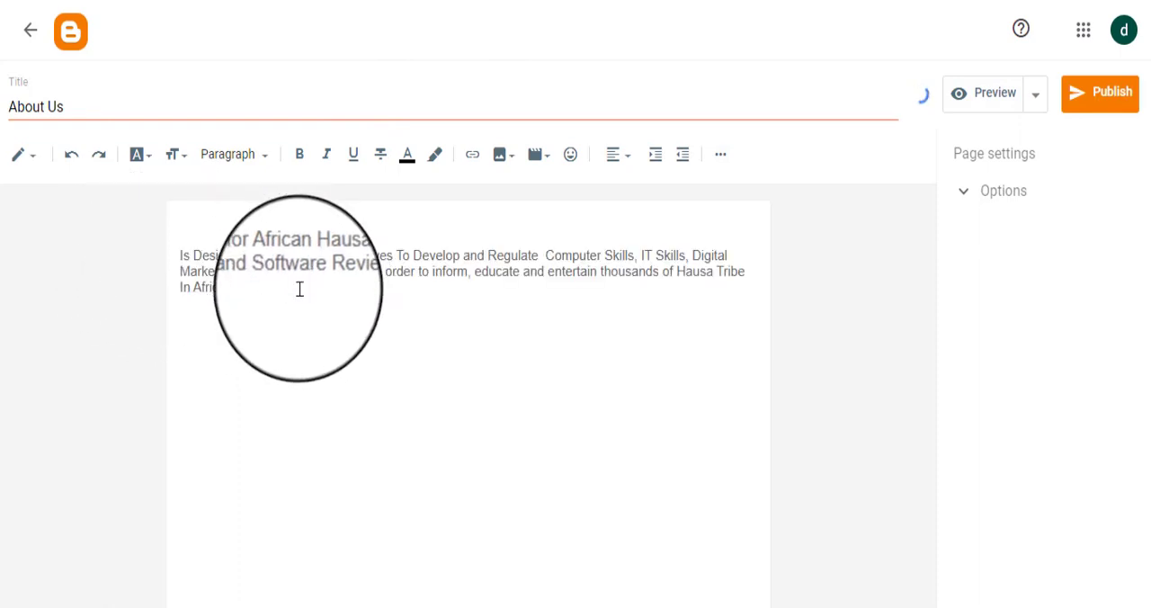
# Step: Apply center alignment to the pasted description paragraph
pyautogui.moveTo(298, 288); pyautogui.dragTo(203, 250)
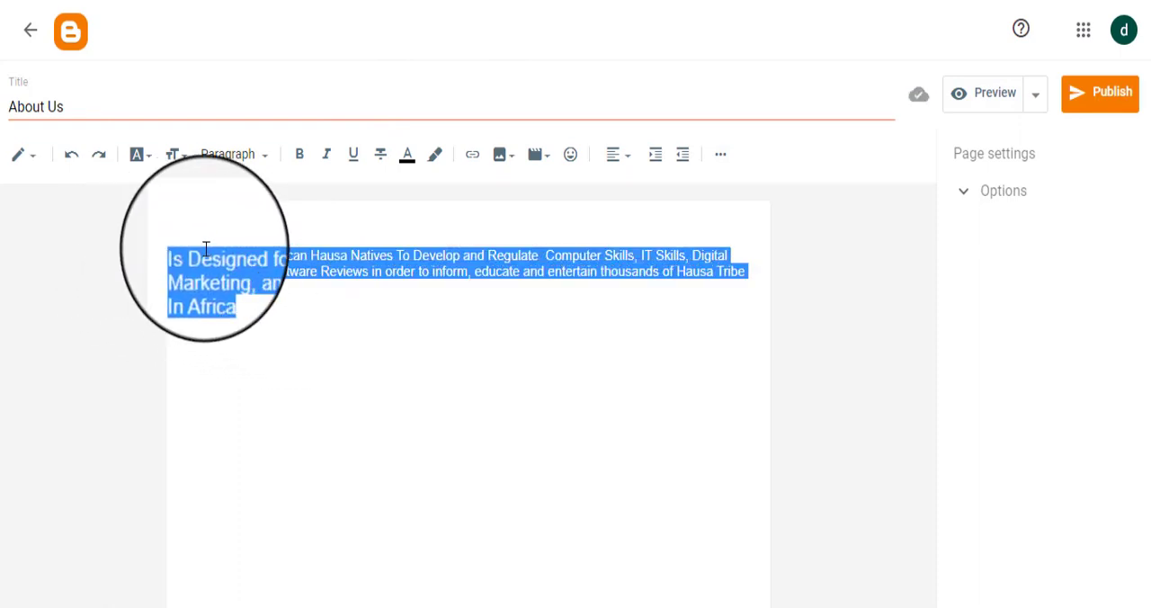
pyautogui.click(622, 158)
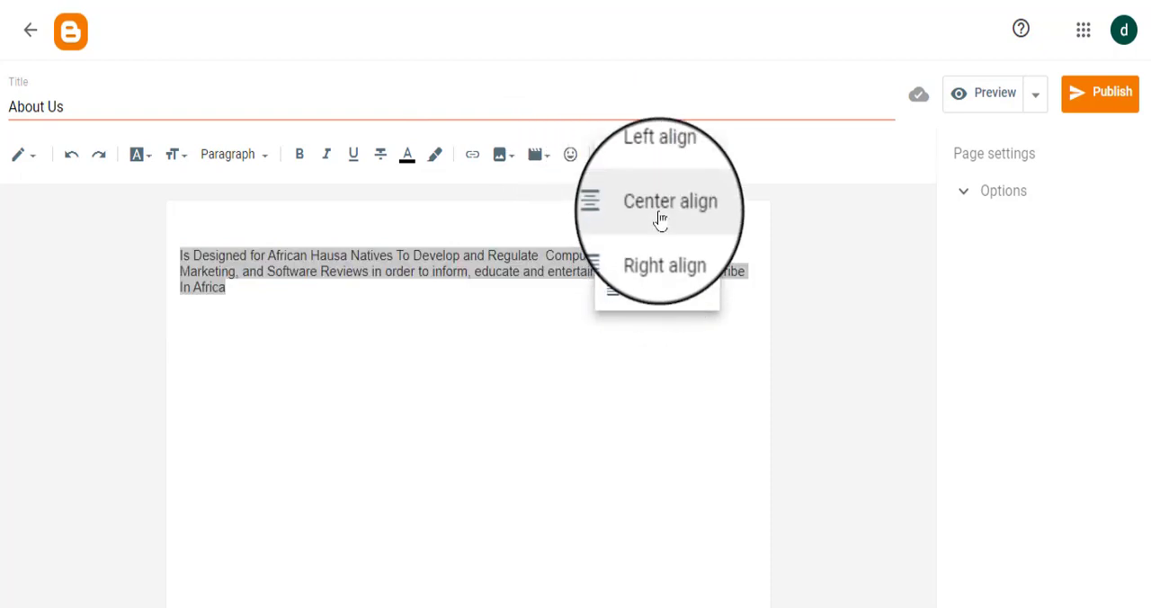
pyautogui.click(660, 221)
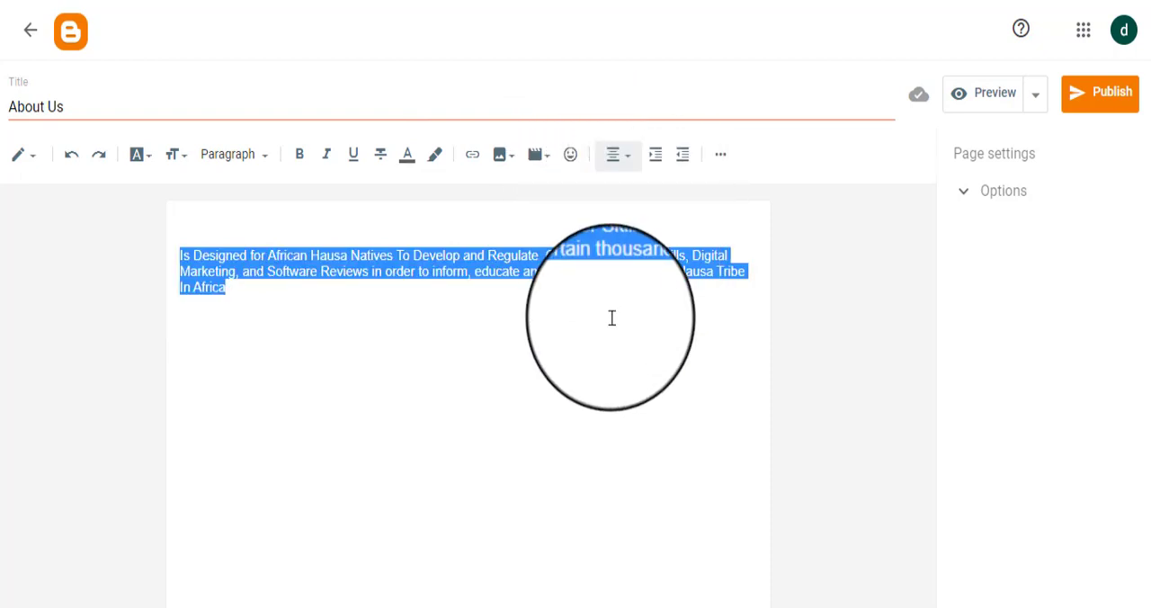
pyautogui.click(626, 171)
pyautogui.click(628, 180)
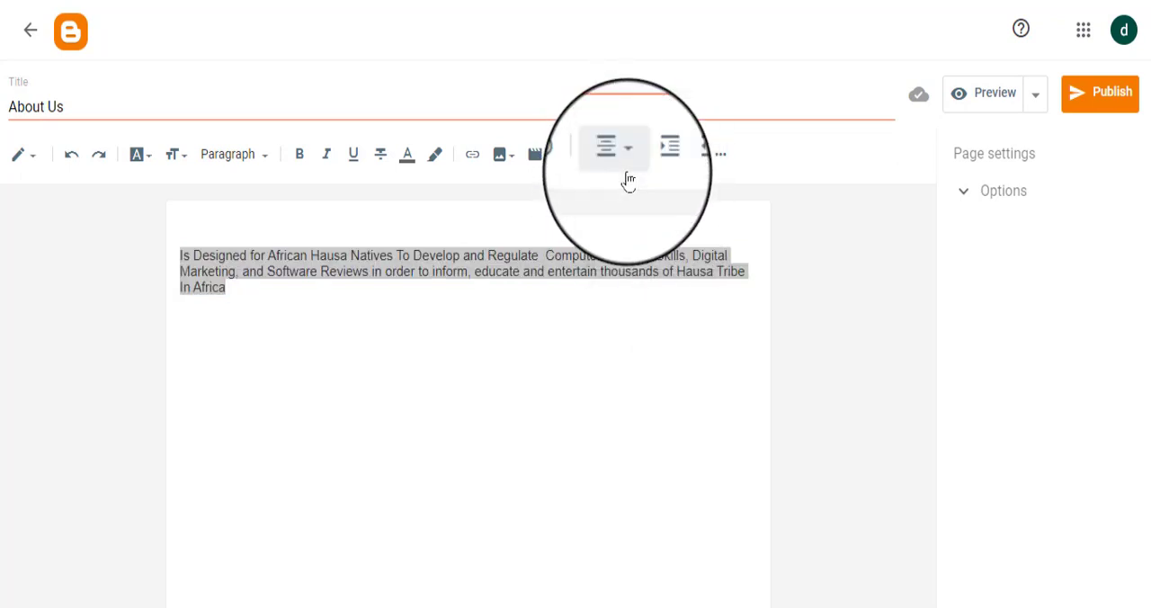
# Step: Upload the Darasin Blogger Logo picture from the computer and insert it above the description paragraph on the About Us page
pyautogui.click(278, 226)
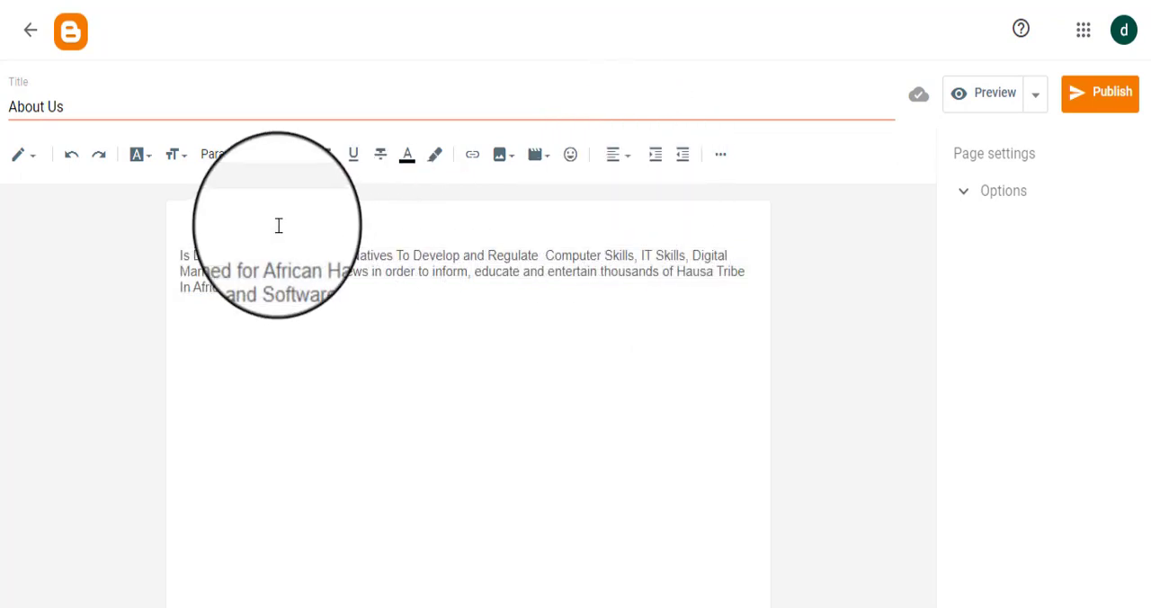
pyautogui.click(509, 169)
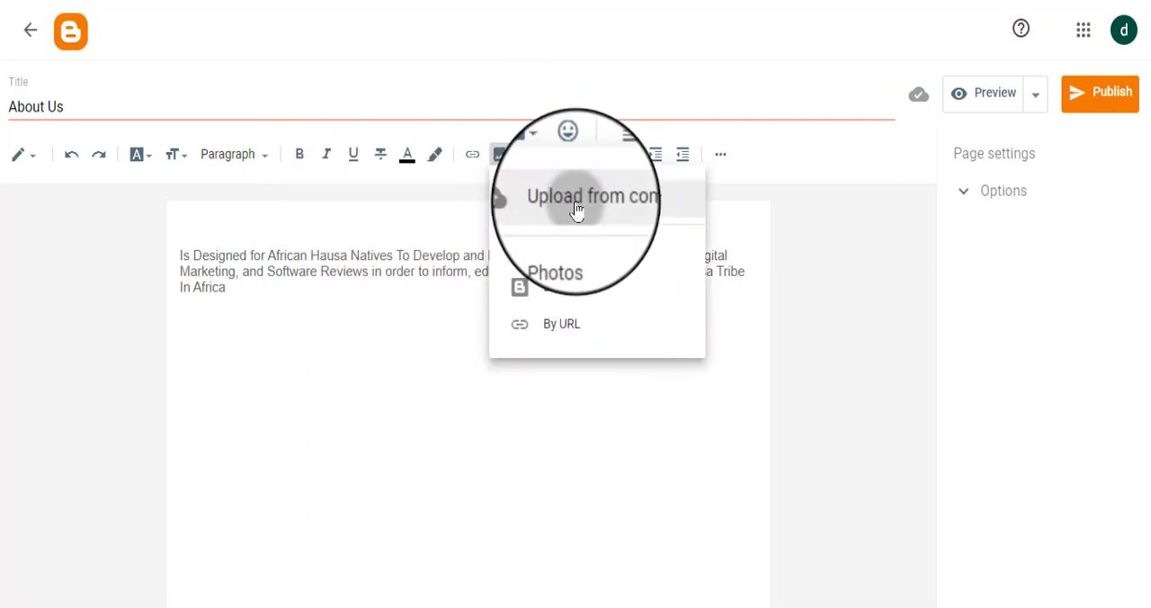
pyautogui.click(577, 209)
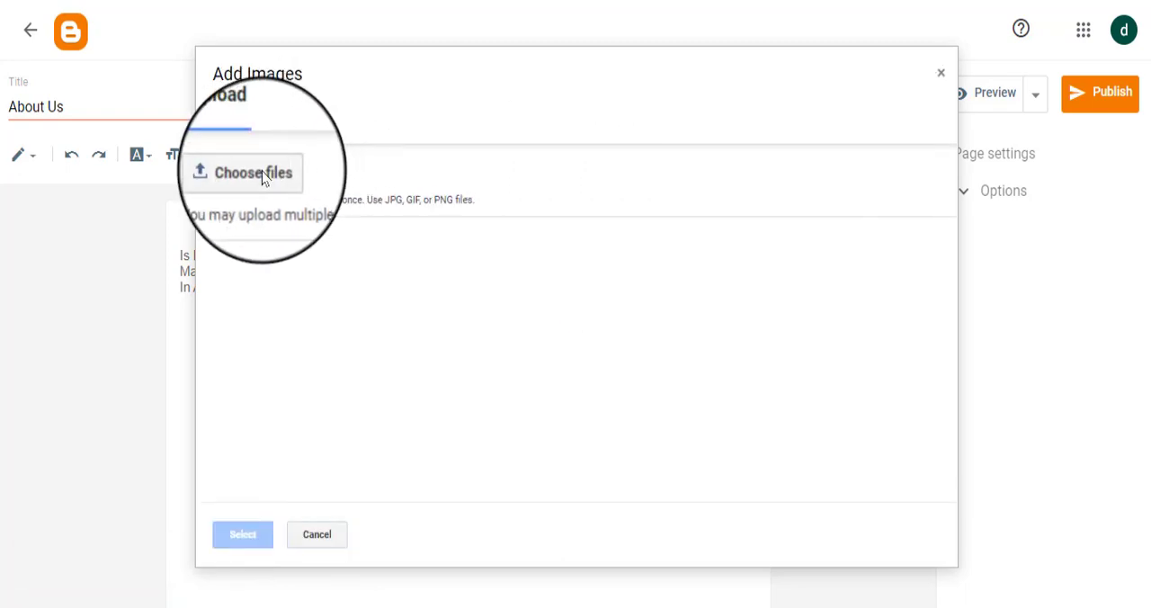
pyautogui.click(263, 179)
pyautogui.doubleClick(503, 99)
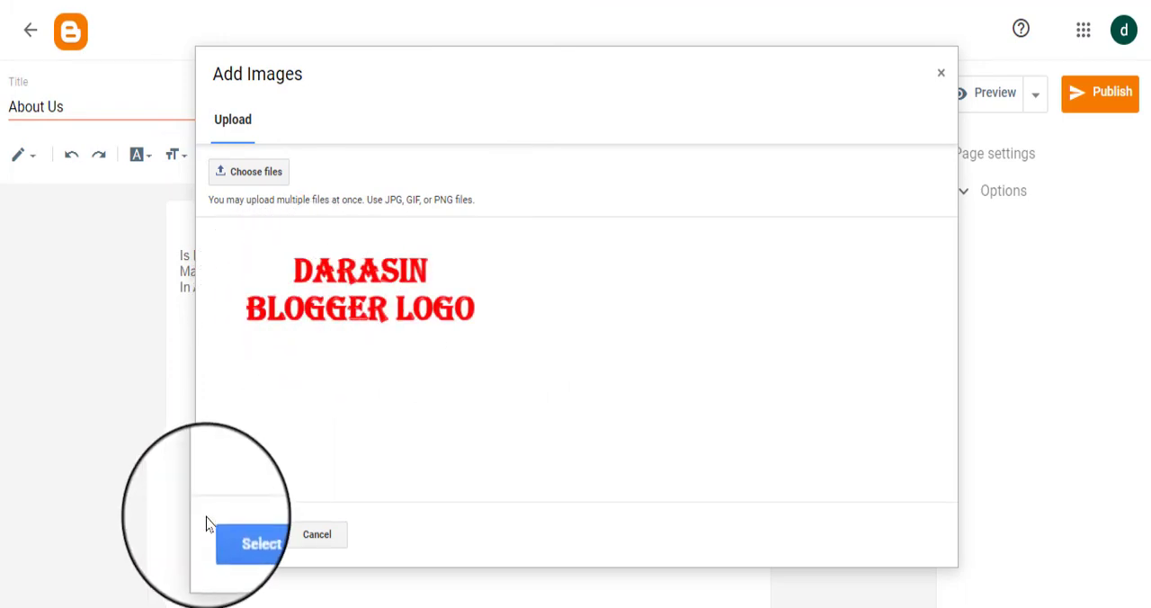
pyautogui.click(290, 301)
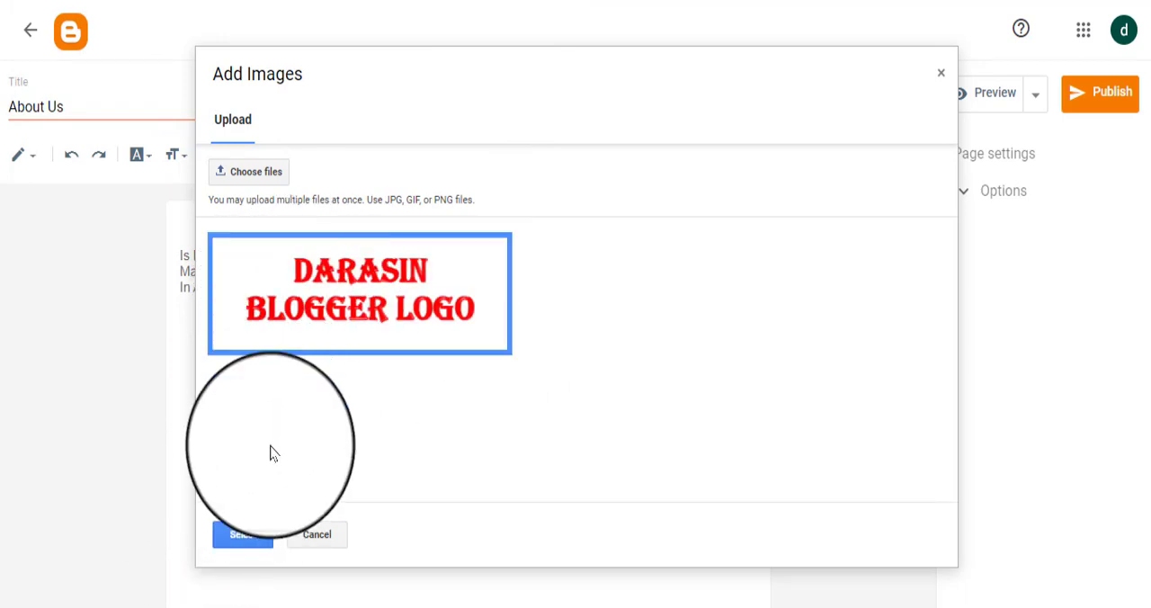
pyautogui.click(237, 533)
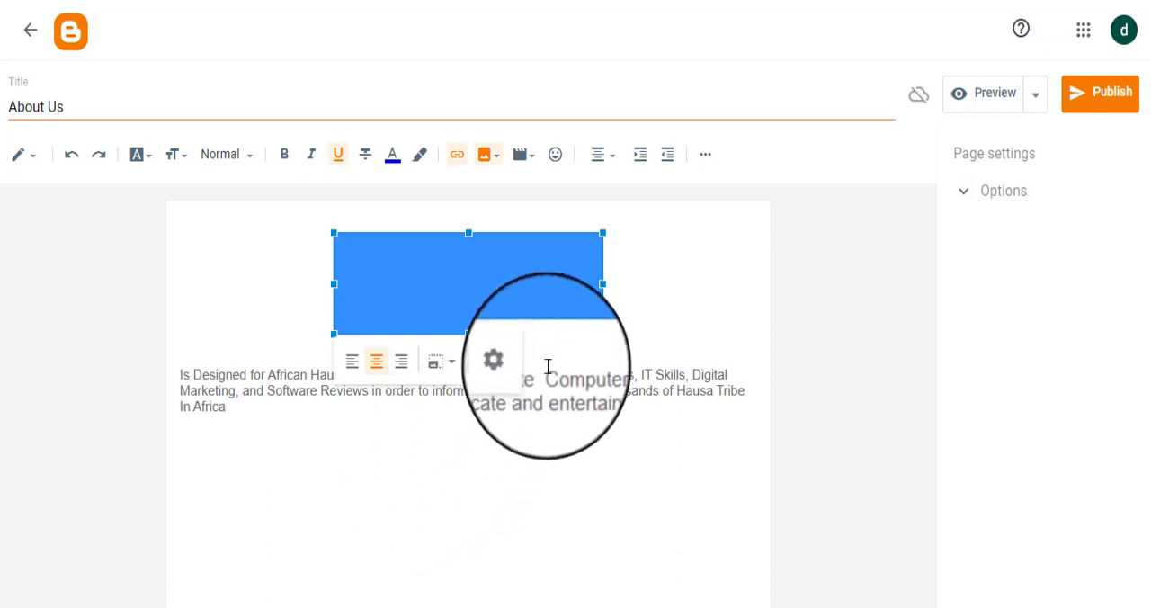
# Step: Set the size of the inserted logo image above the description to X-Large
pyautogui.click(493, 360)
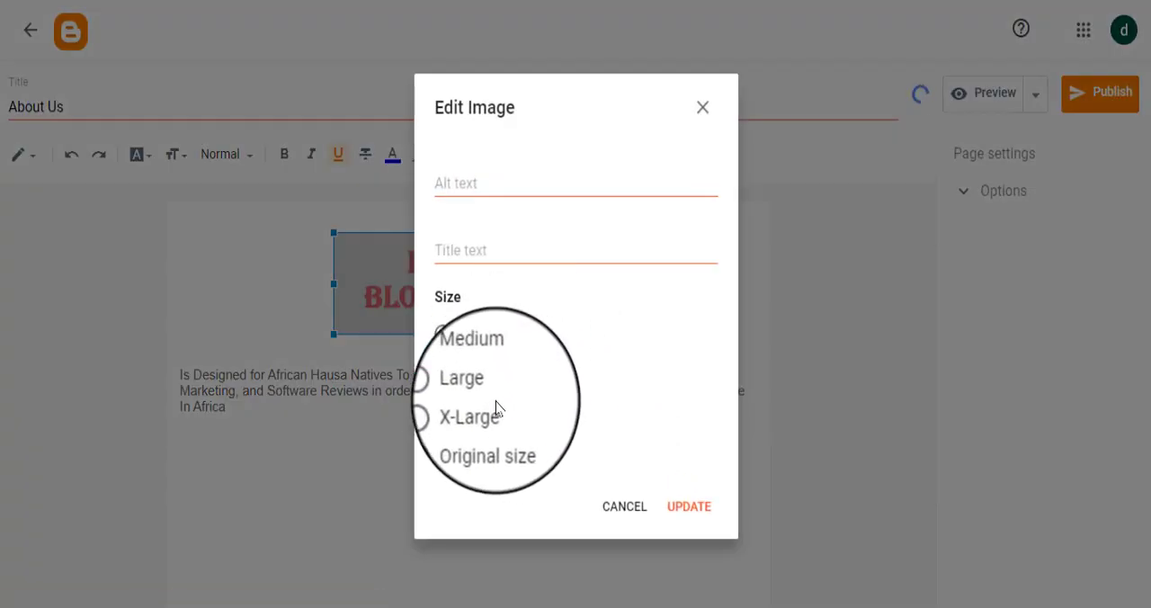
pyautogui.click(457, 419)
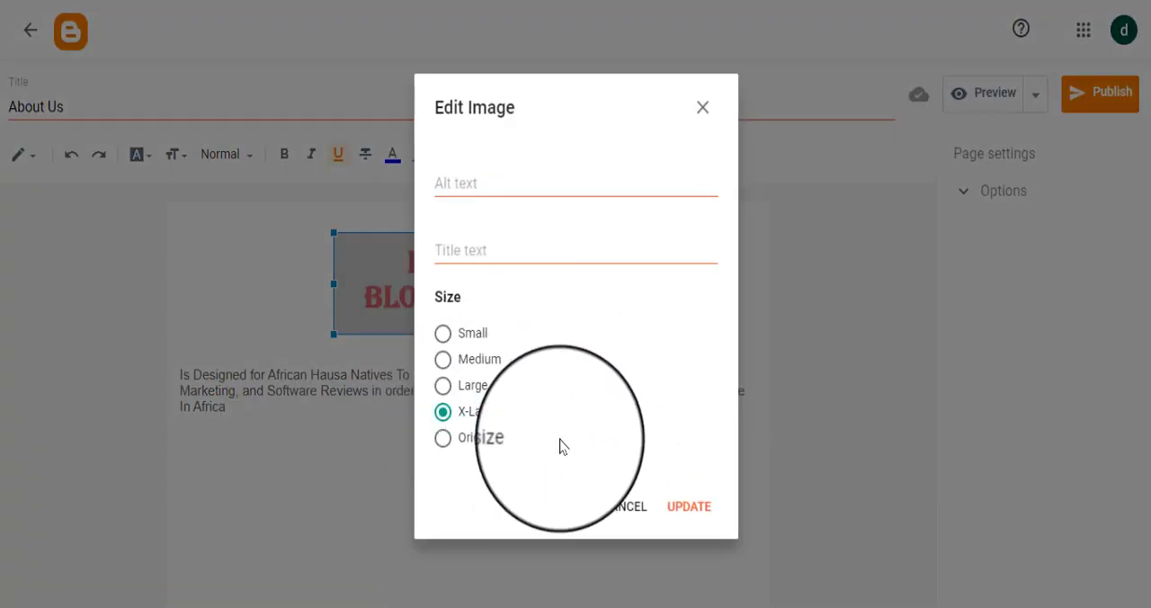
pyautogui.click(688, 521)
pyautogui.click(521, 527)
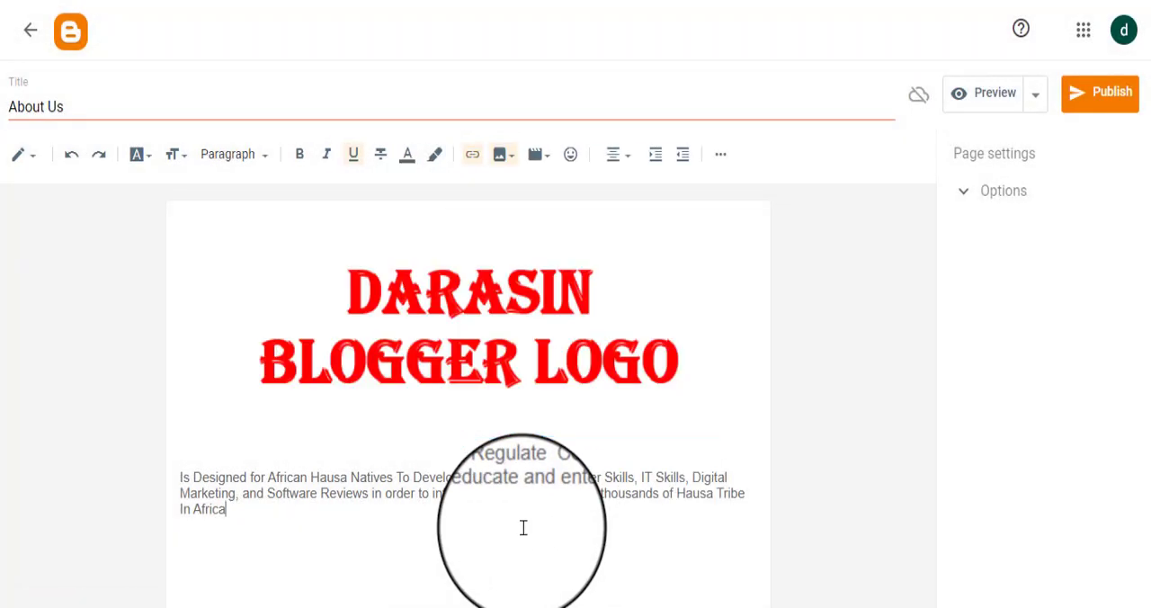
pyautogui.moveTo(337, 508); pyautogui.dragTo(151, 515)
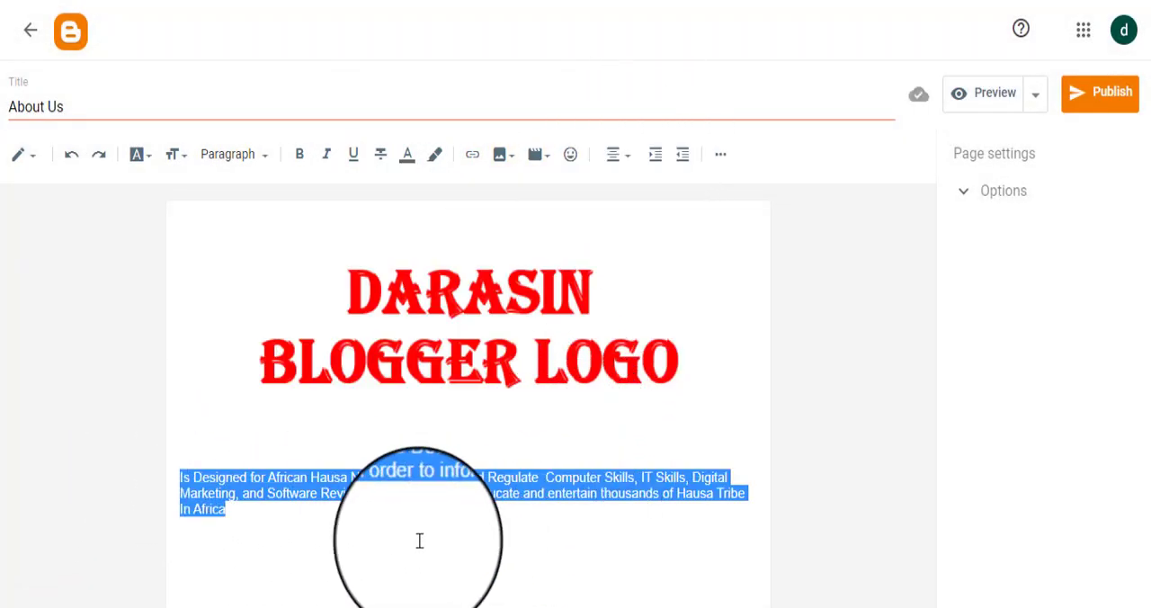
pyautogui.click(429, 485)
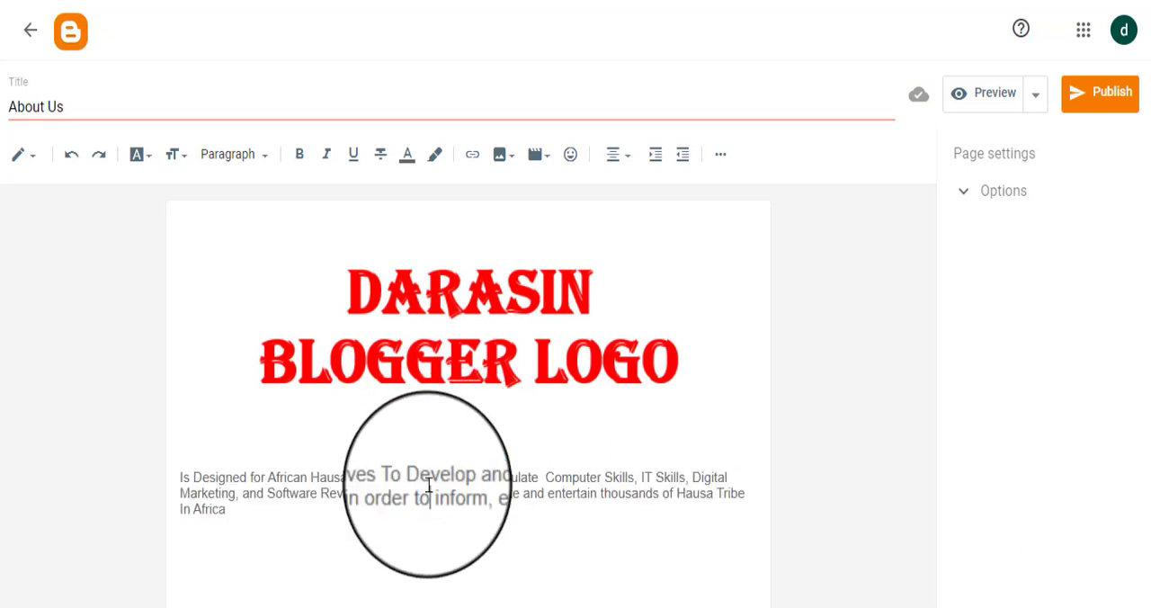
pyautogui.doubleClick(436, 477)
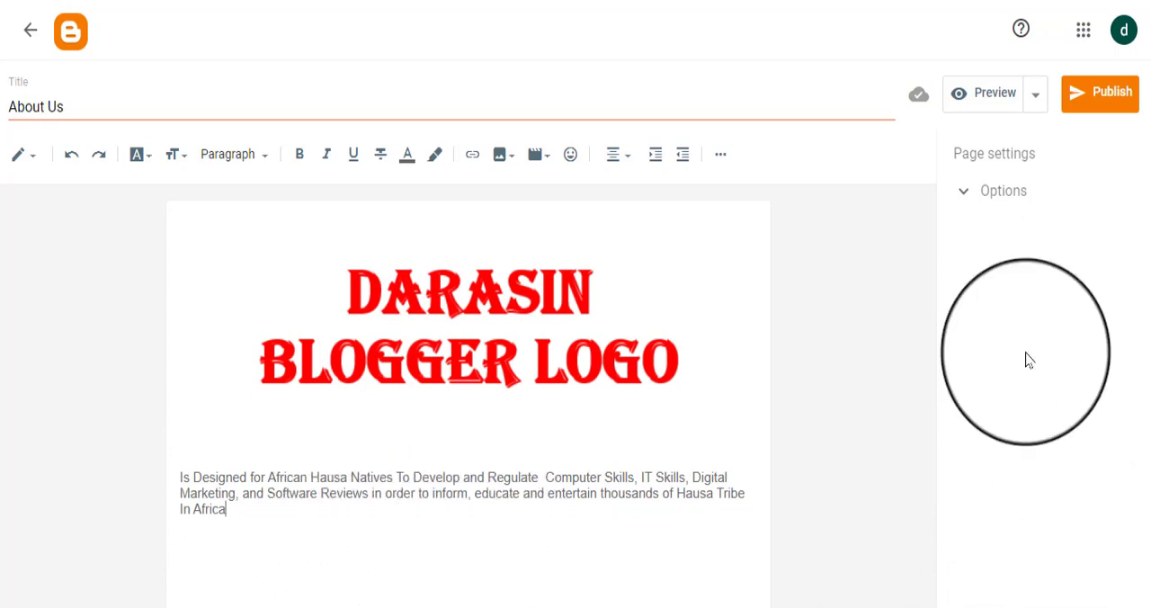
# Step: Publish the About Us page to the blog
pyautogui.click(1123, 109)
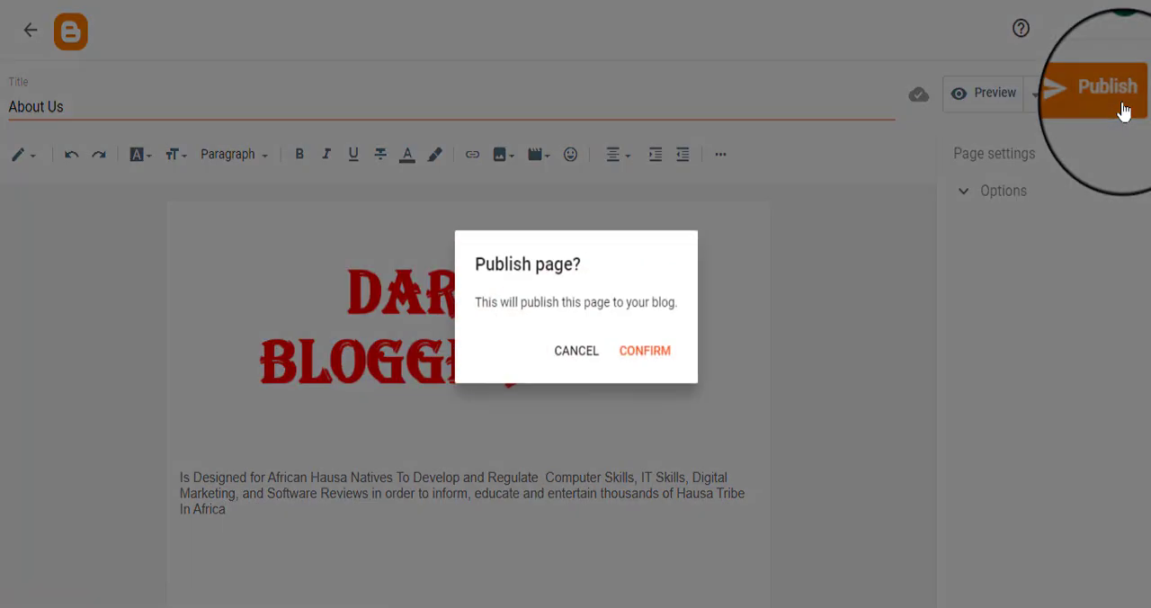
pyautogui.click(655, 352)
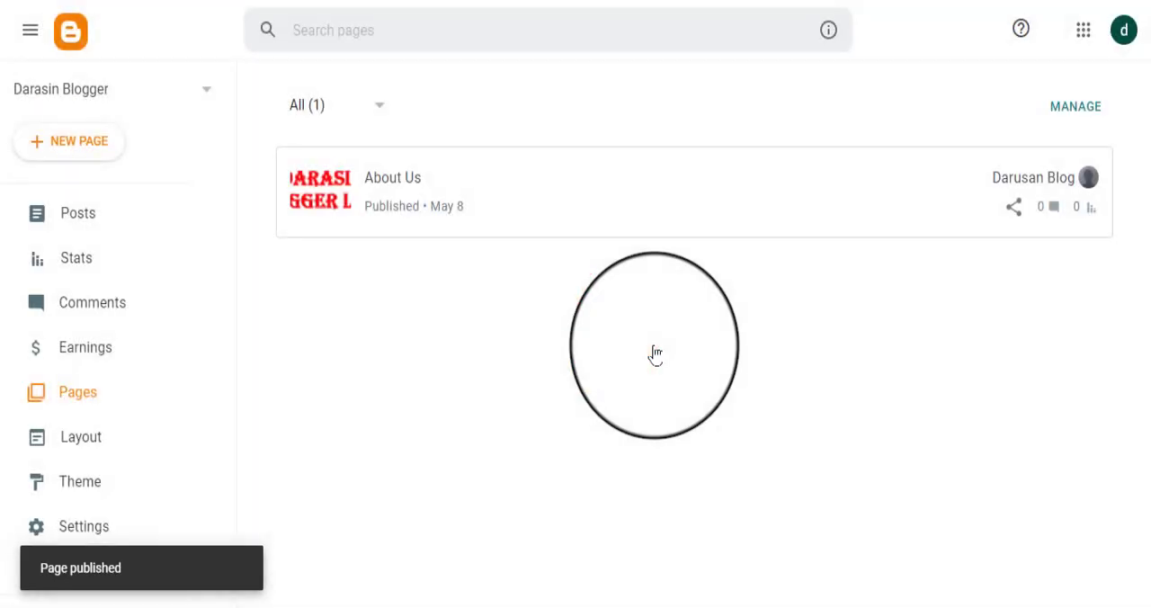
# Step: Create another new page on the blog and title it "Contact us"
pyautogui.click(72, 144)
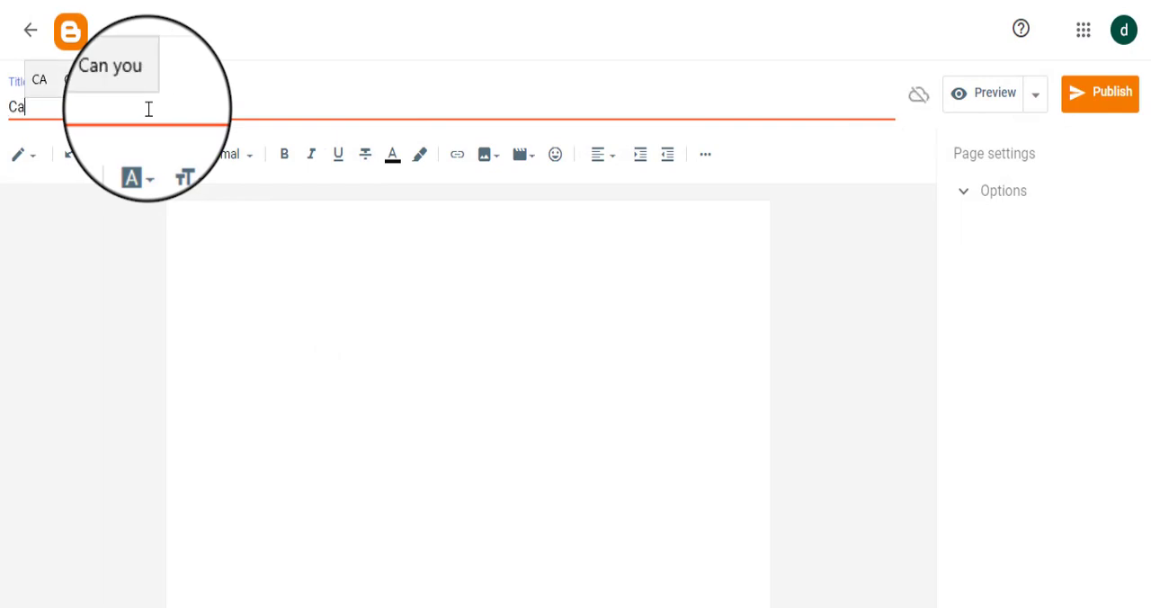
pyautogui.write('act')
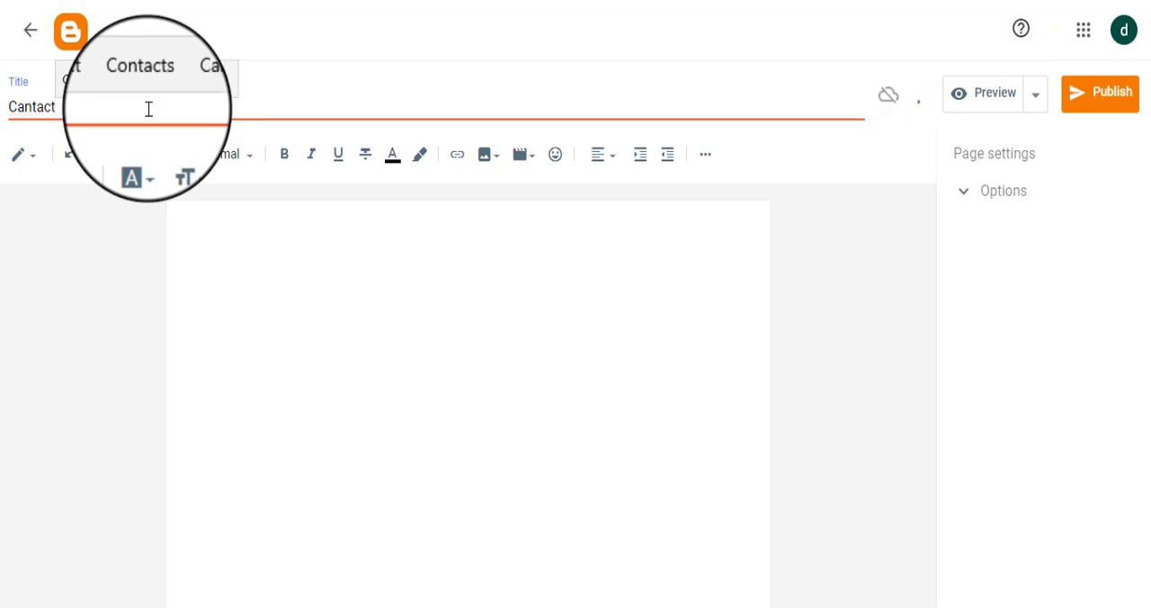
pyautogui.click(105, 100)
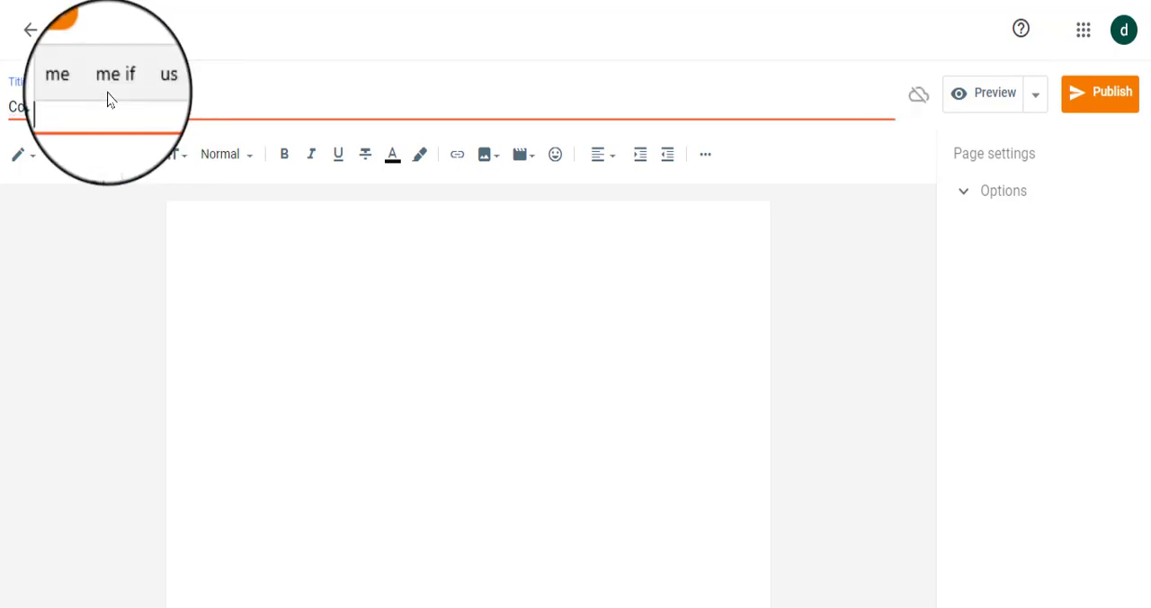
pyautogui.write('us')
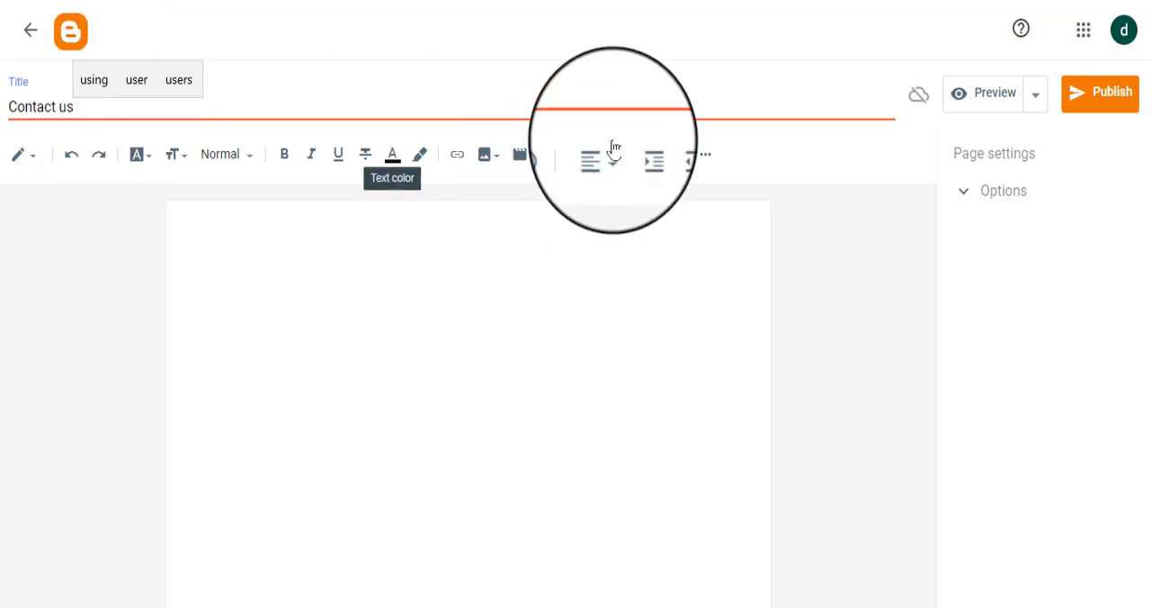
# Step: Upload the Picture1 logo file from the Desktop and insert it into the body of the Contact us page
pyautogui.click(449, 285)
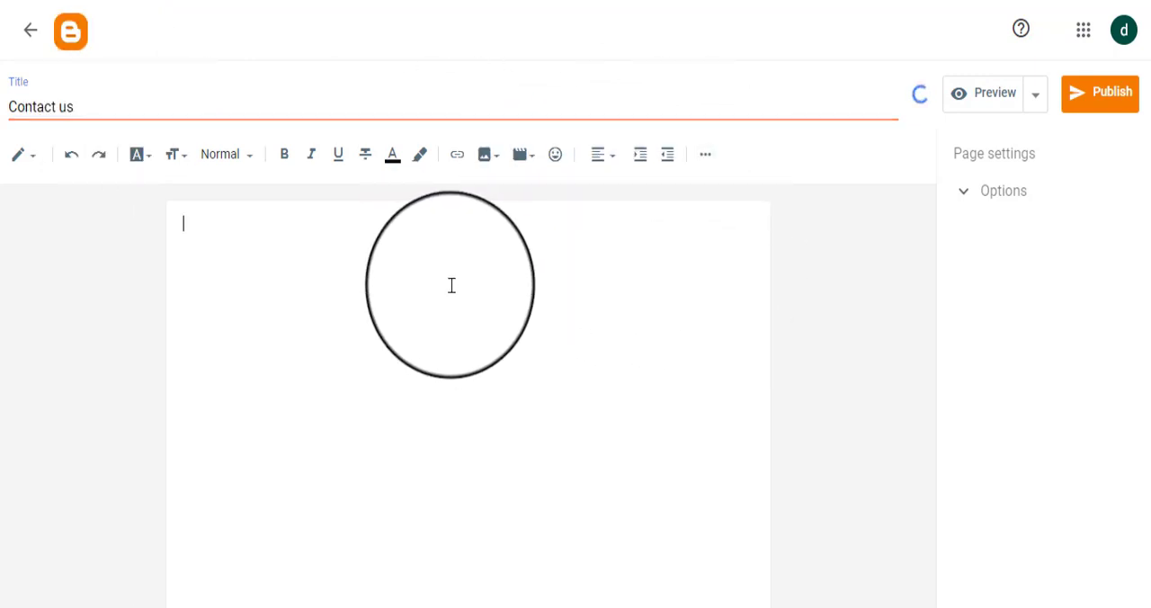
pyautogui.click(508, 158)
pyautogui.click(552, 212)
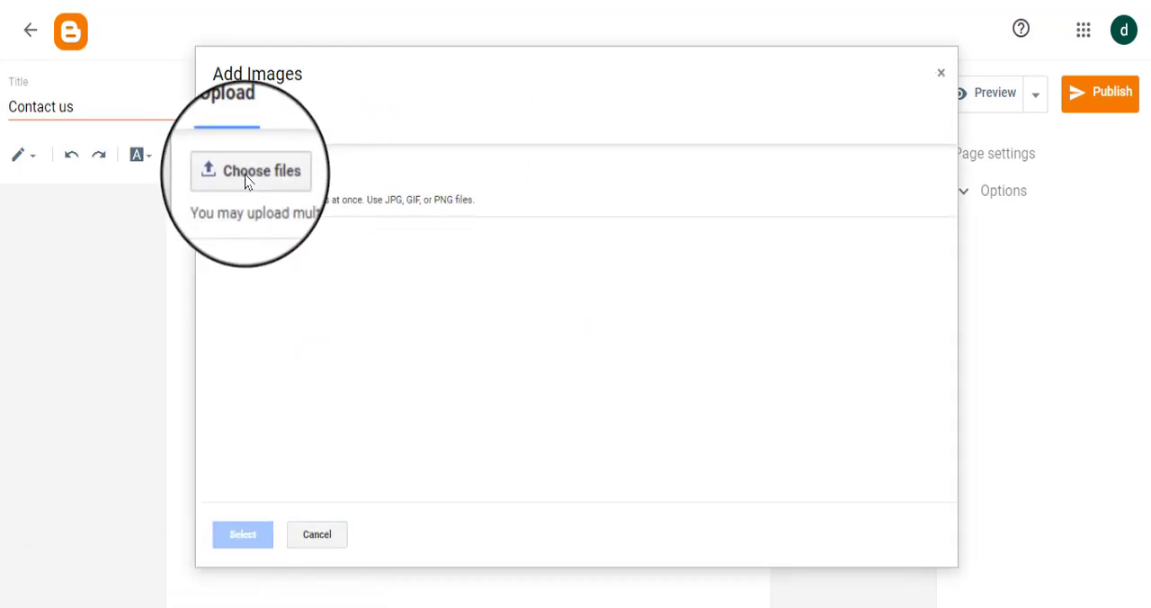
pyautogui.click(245, 181)
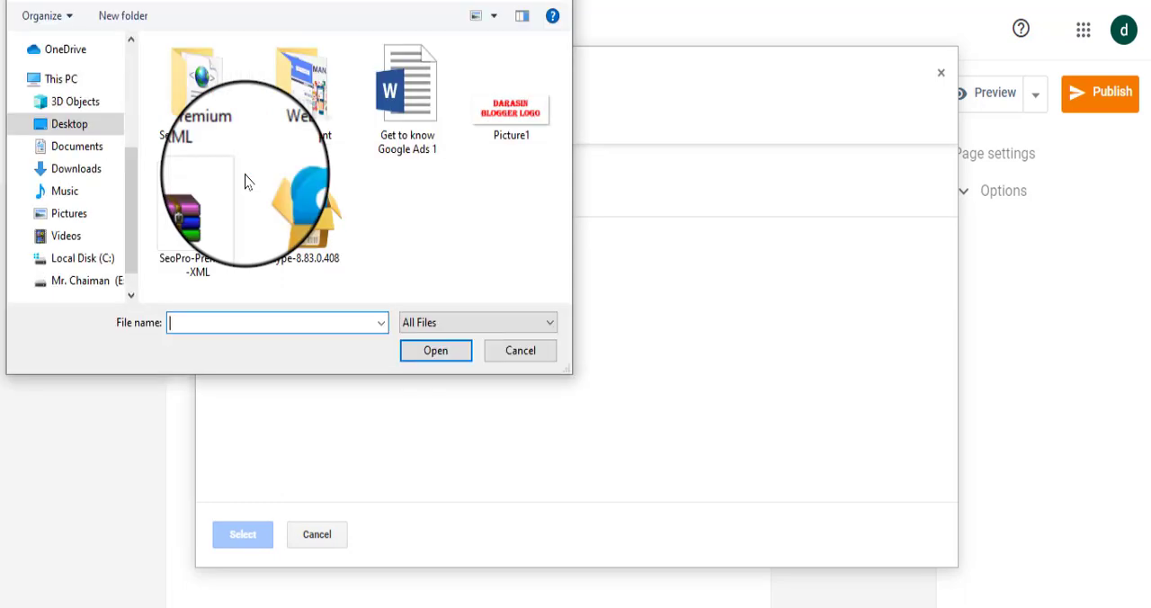
pyautogui.click(512, 112)
pyautogui.click(444, 356)
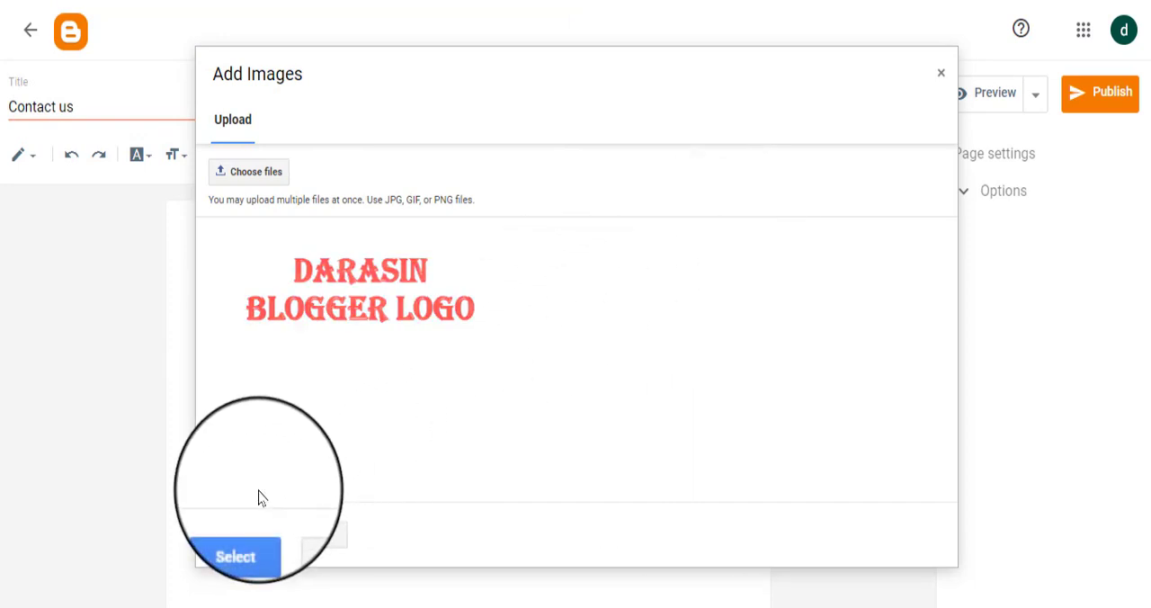
pyautogui.click(342, 267)
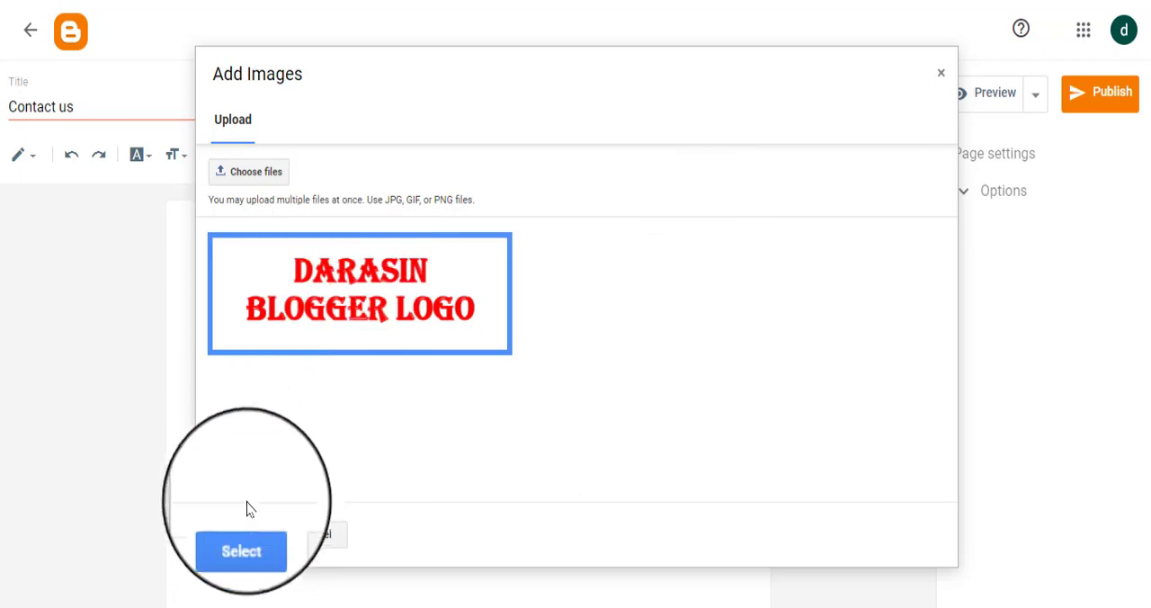
pyautogui.click(236, 552)
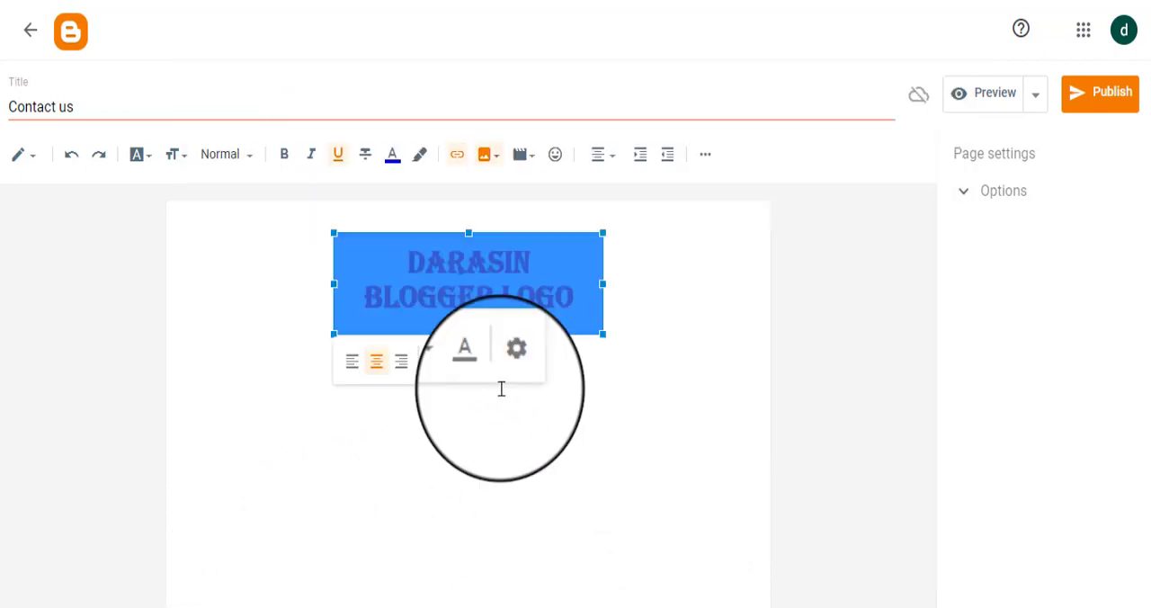
# Step: Set the logo image on the Contact us page to X-Large and deselect it
pyautogui.click(511, 364)
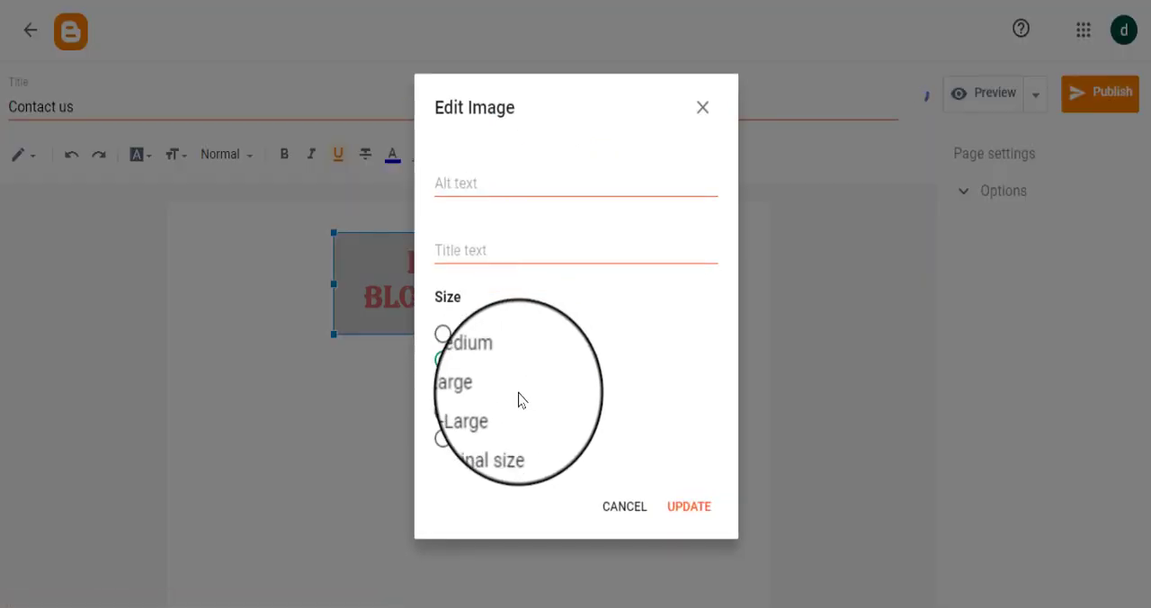
pyautogui.click(467, 413)
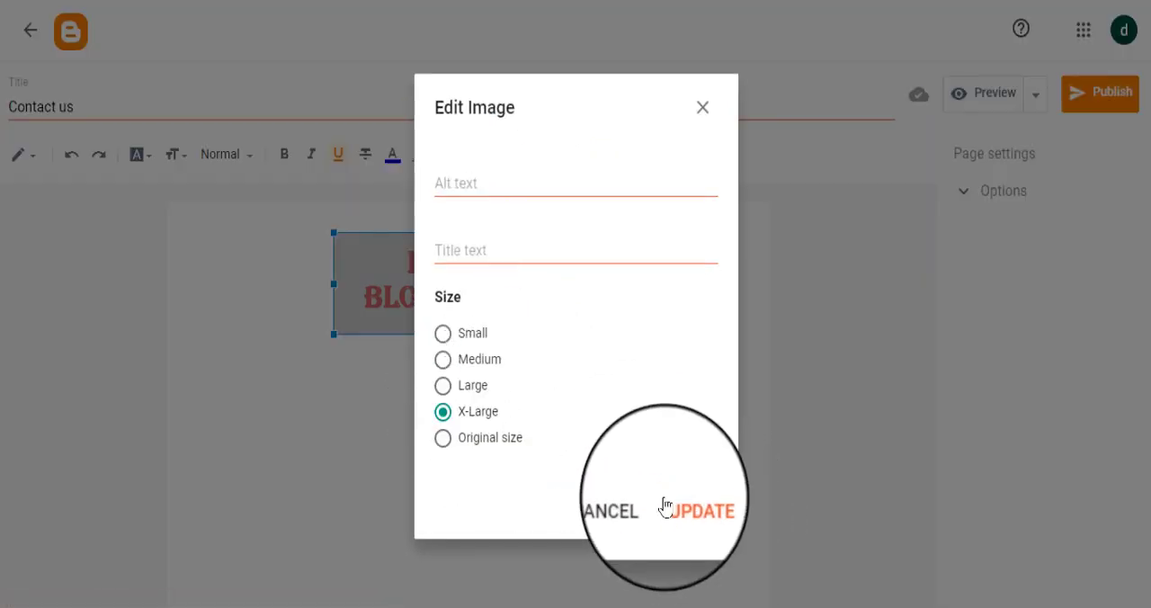
pyautogui.click(687, 509)
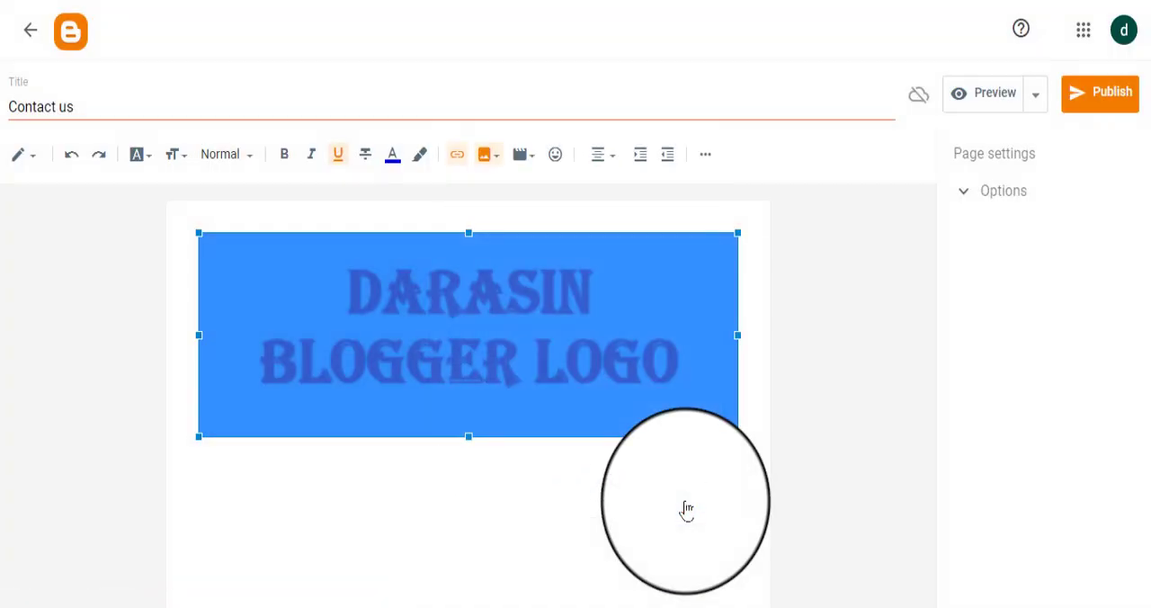
pyautogui.click(598, 483)
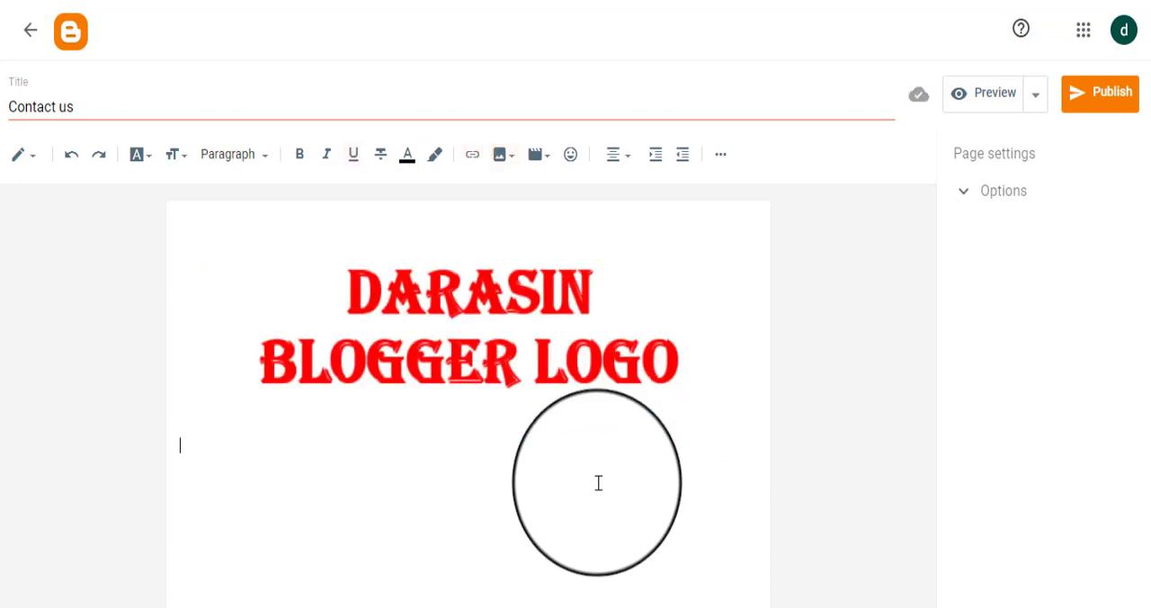
pyautogui.press('Up')
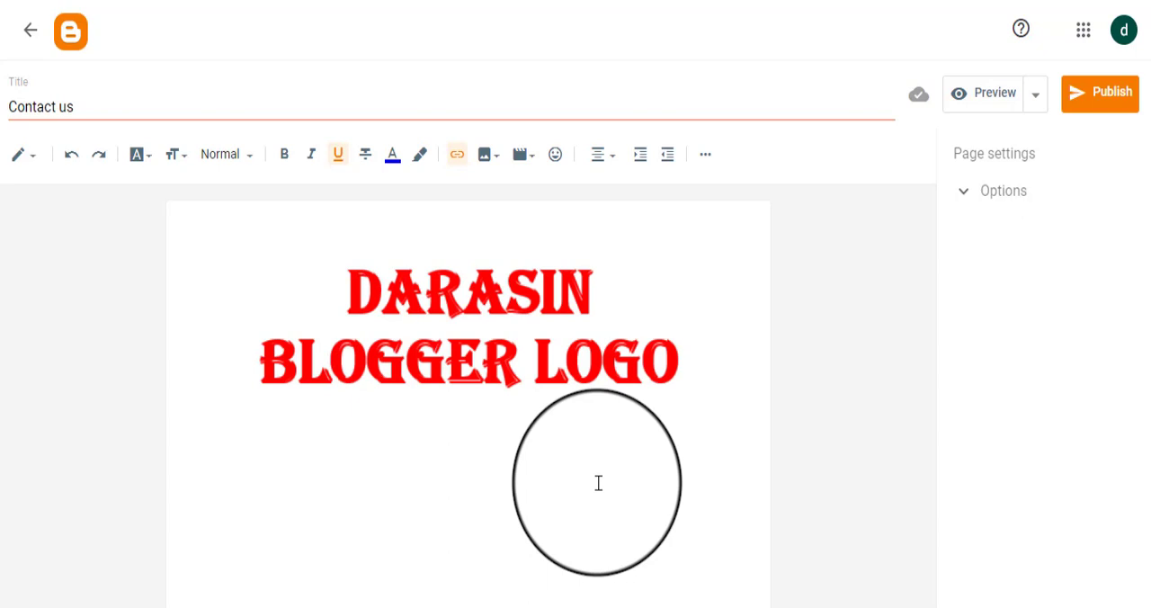
pyautogui.press('Down')
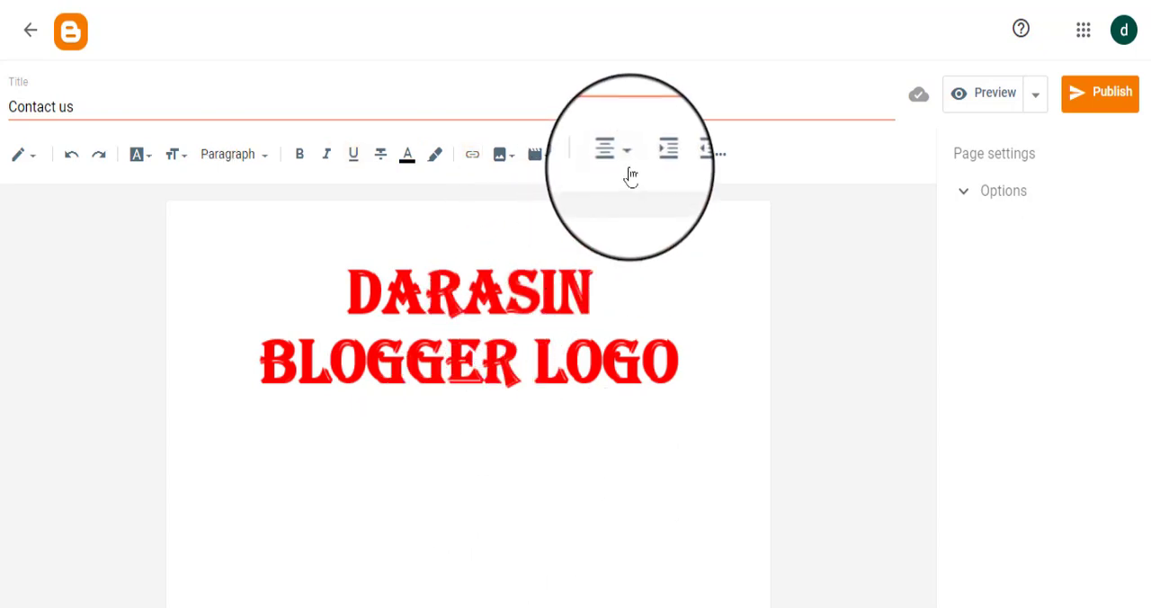
pyautogui.click(438, 351)
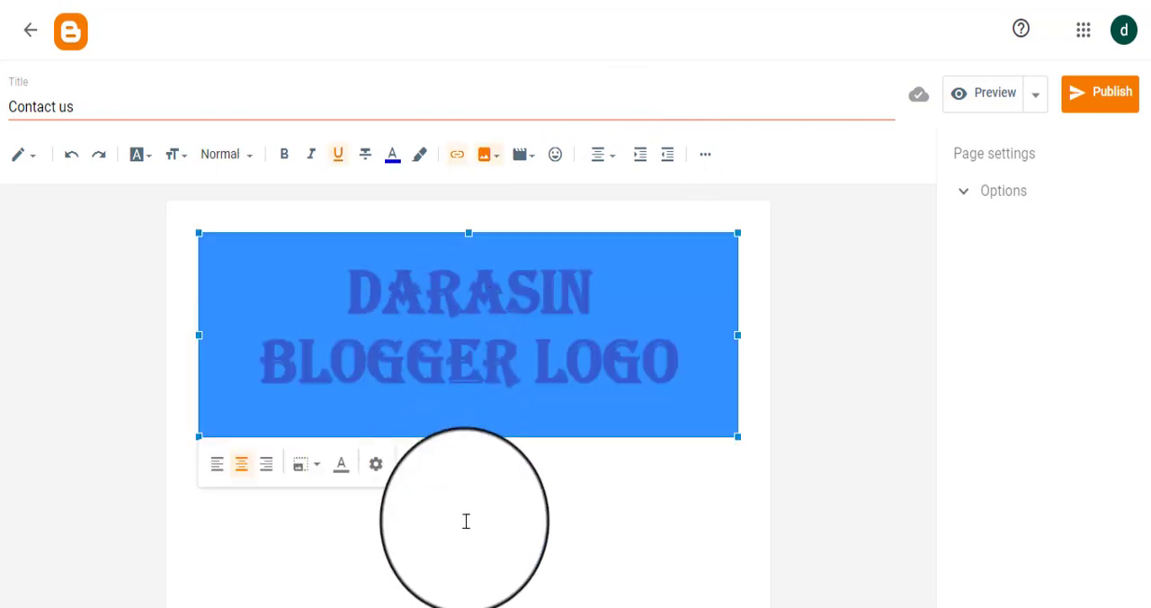
# Step: Enter a contact phone number below the logo on the Contact us page, with a contact e-mail address on the next line
pyautogui.click(465, 521)
pyautogui.hotkey('ctrl', 'a')
pyautogui.click(466, 522)
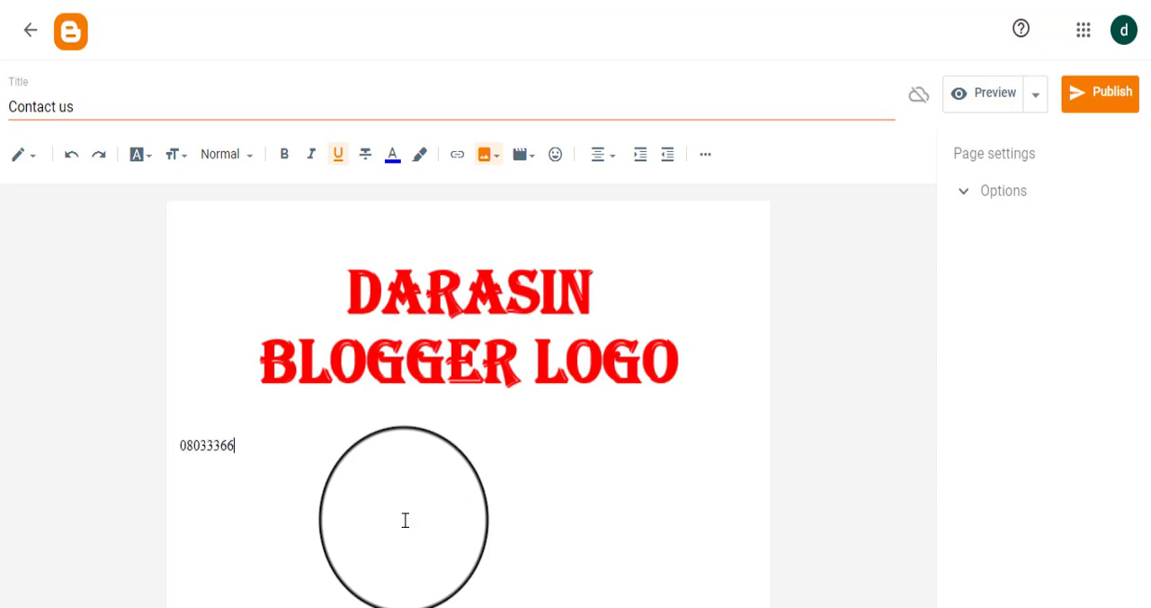
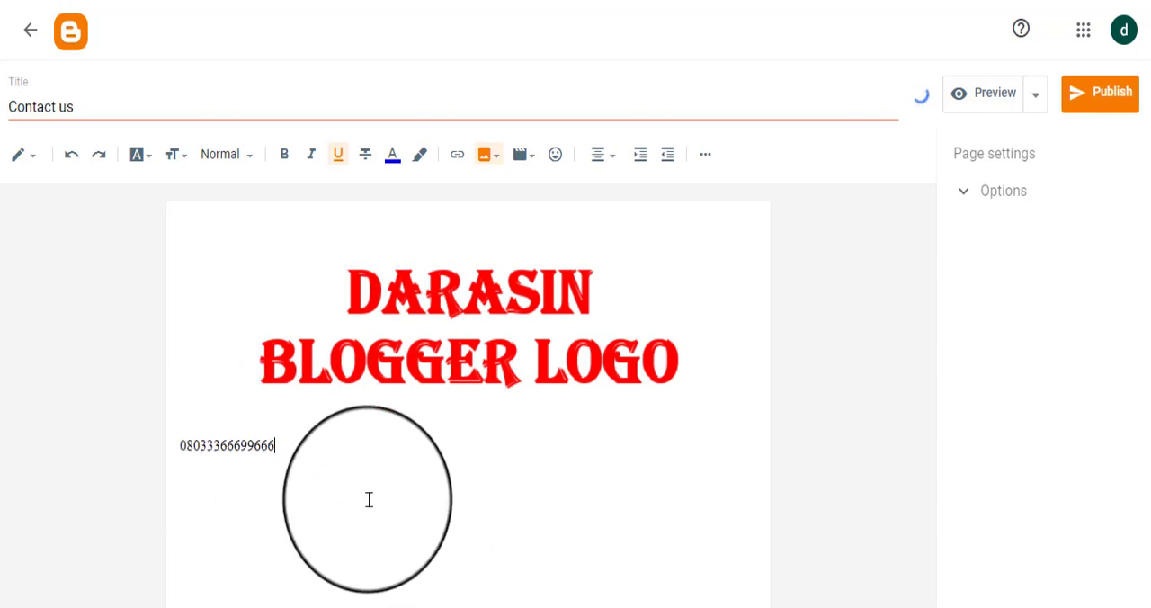
pyautogui.press('Return')
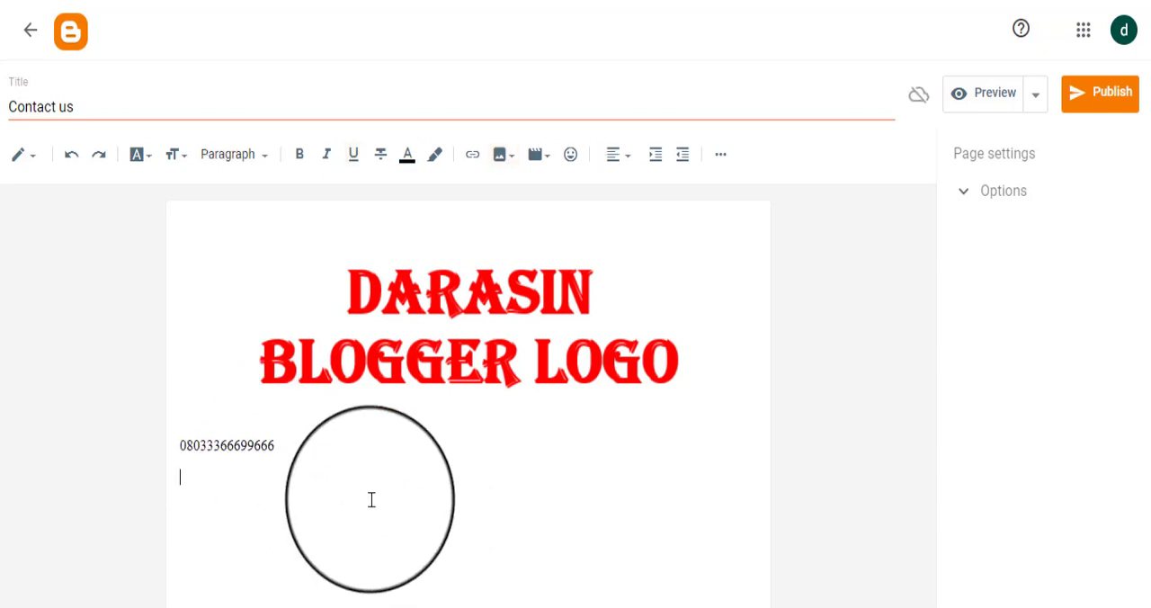
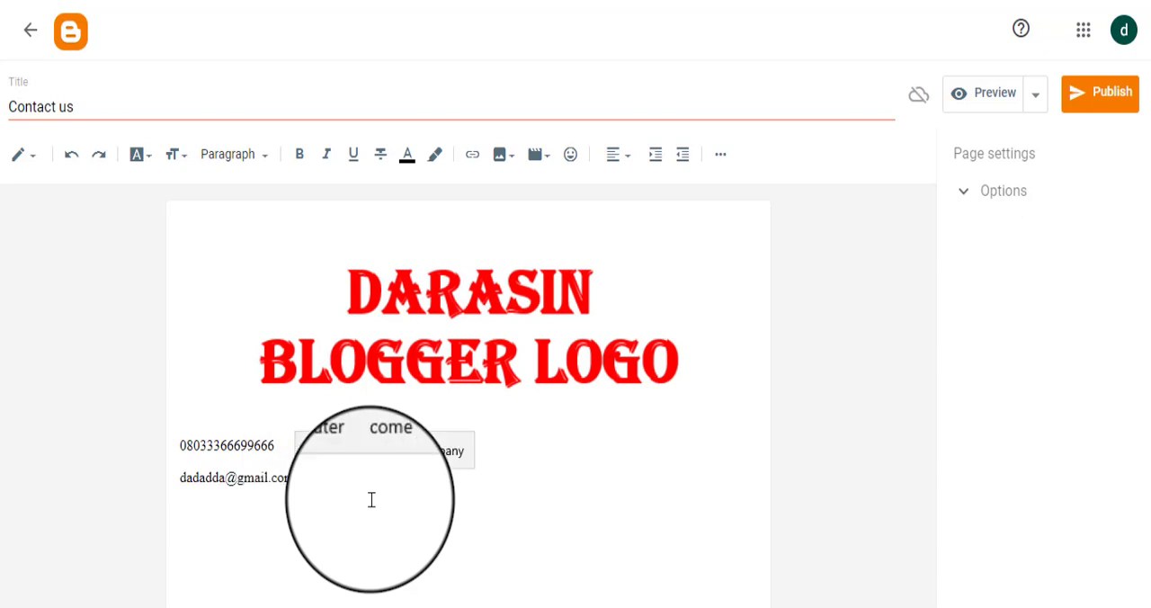
# Step: Center-align the phone number and e-mail lines, and publish the Contact us page to the blog
pyautogui.click(180, 445)
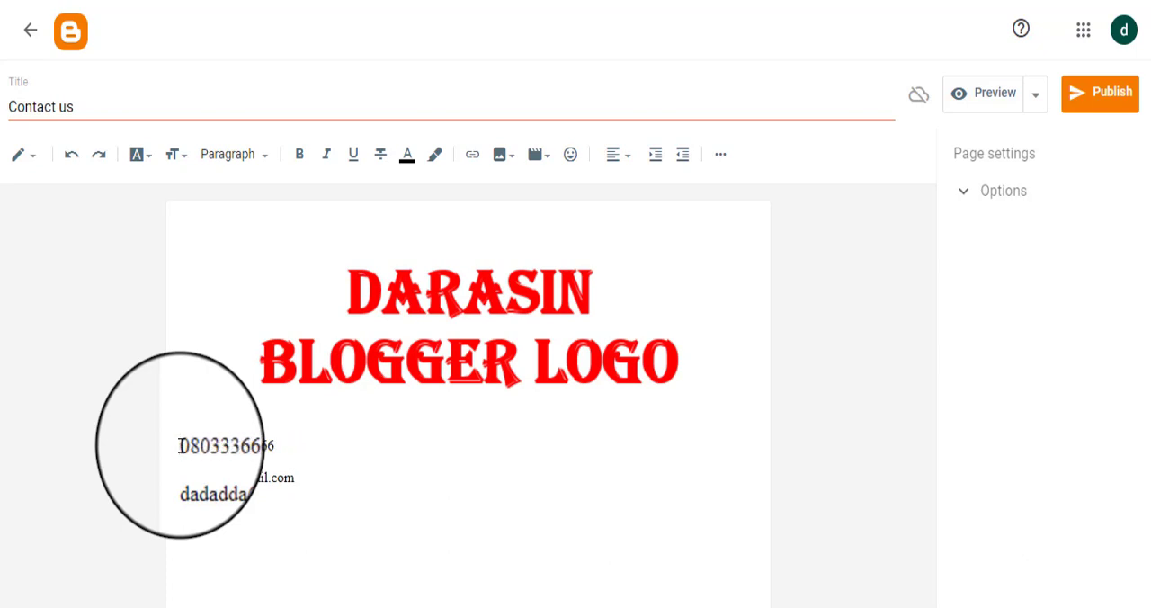
pyautogui.hotkey('ctrl', 'a')
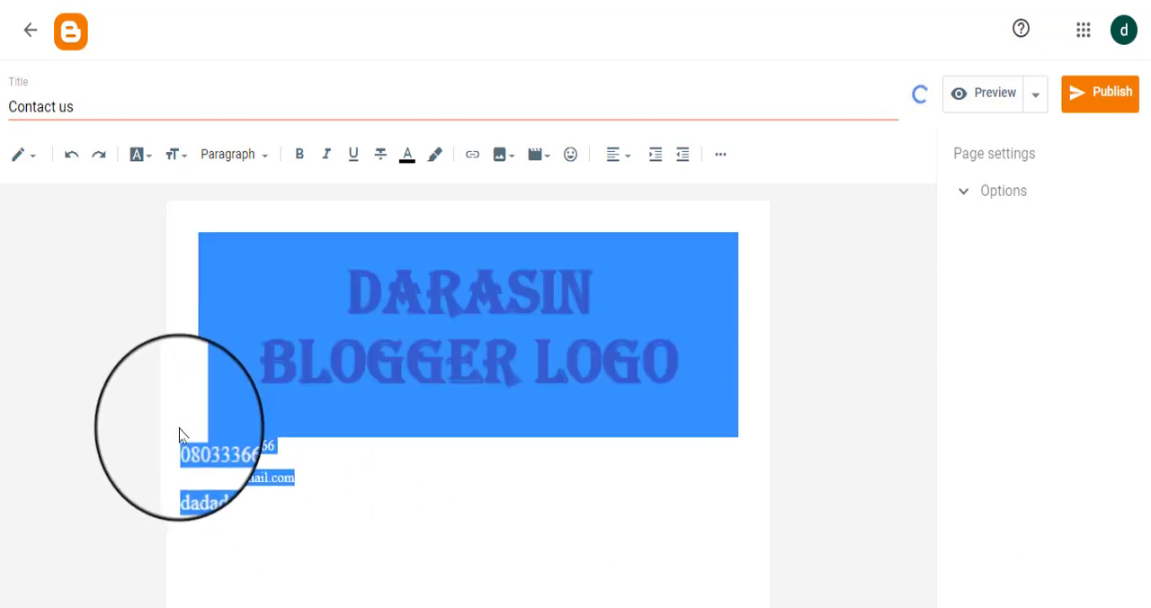
pyautogui.moveTo(179, 428); pyautogui.dragTo(183, 446)
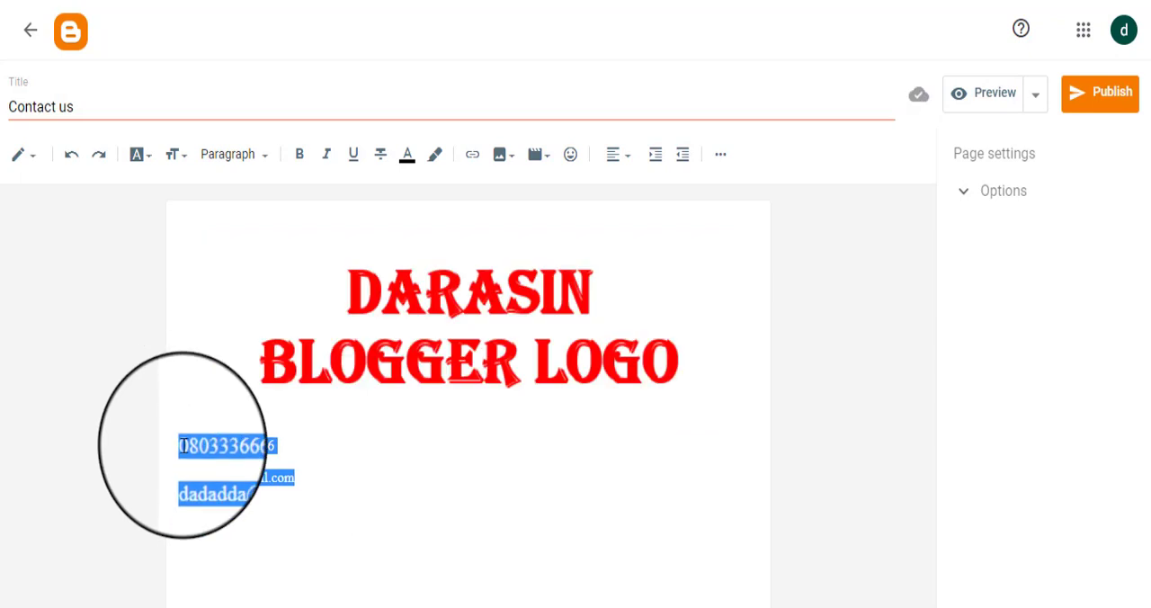
pyautogui.click(622, 169)
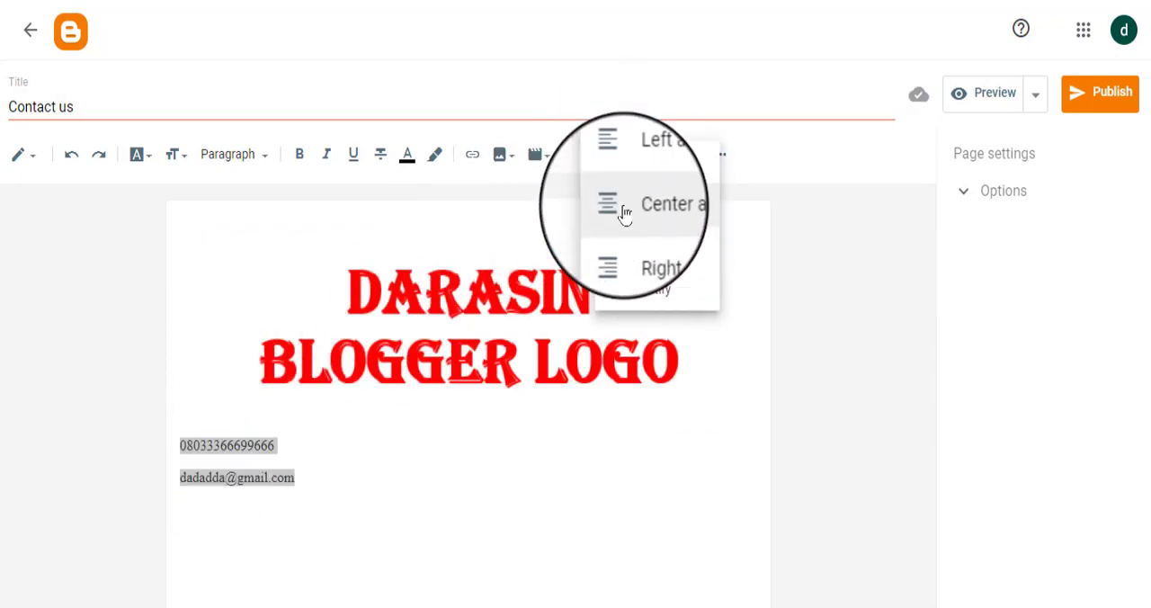
pyautogui.click(624, 212)
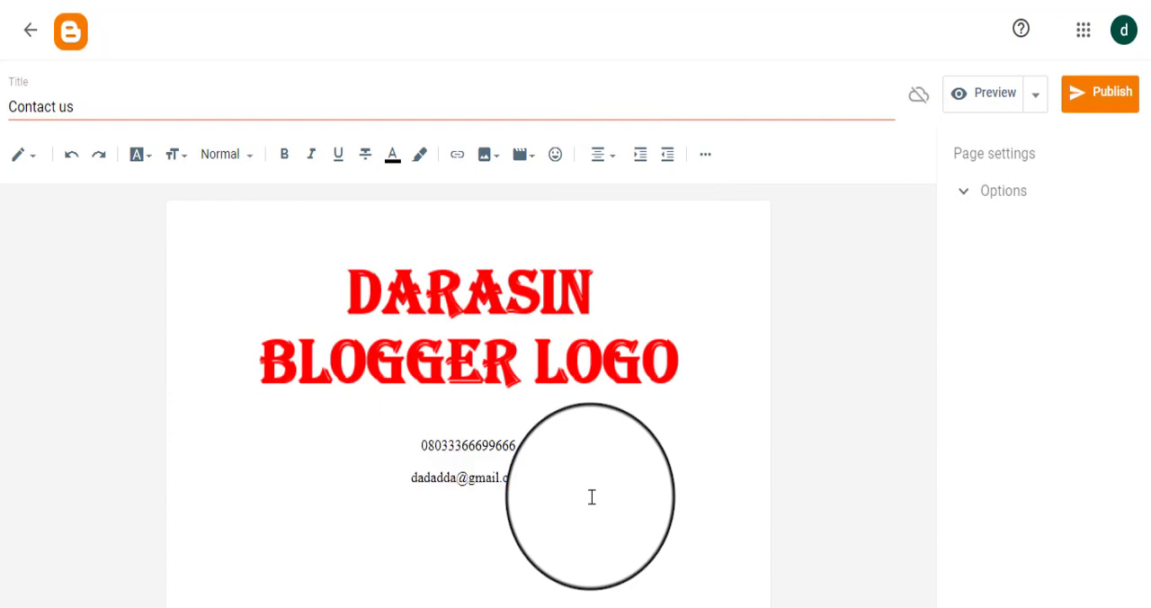
pyautogui.click(1088, 98)
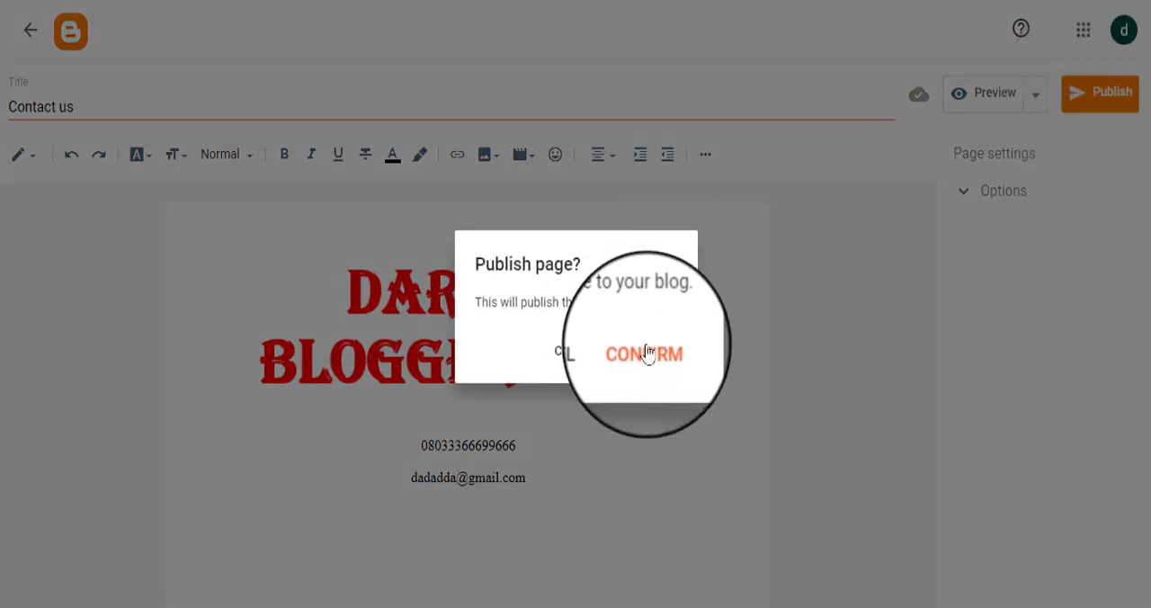
pyautogui.click(646, 352)
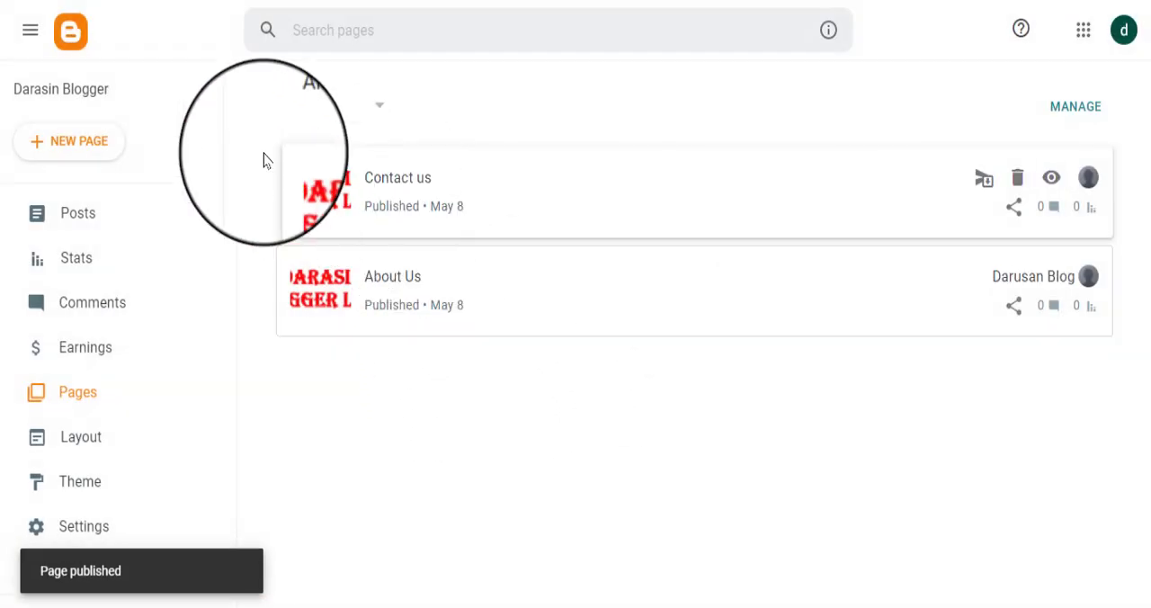
# Step: Create a new page titled "Policy privacy" with an empty body and publish it to the blog
pyautogui.click(102, 153)
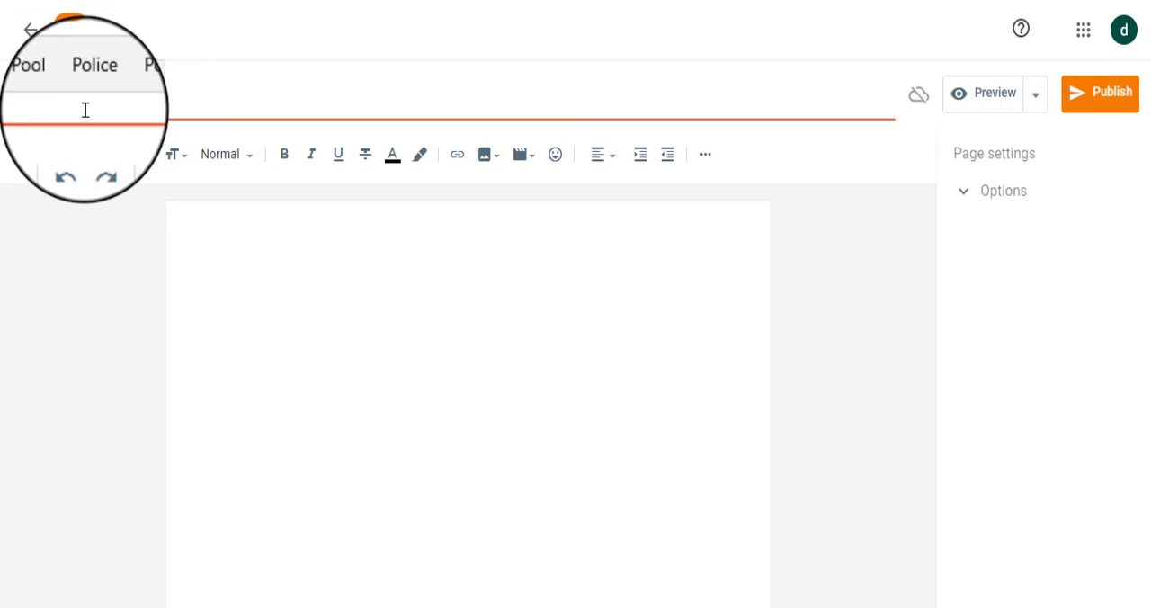
pyautogui.write('l')
pyautogui.click(128, 102)
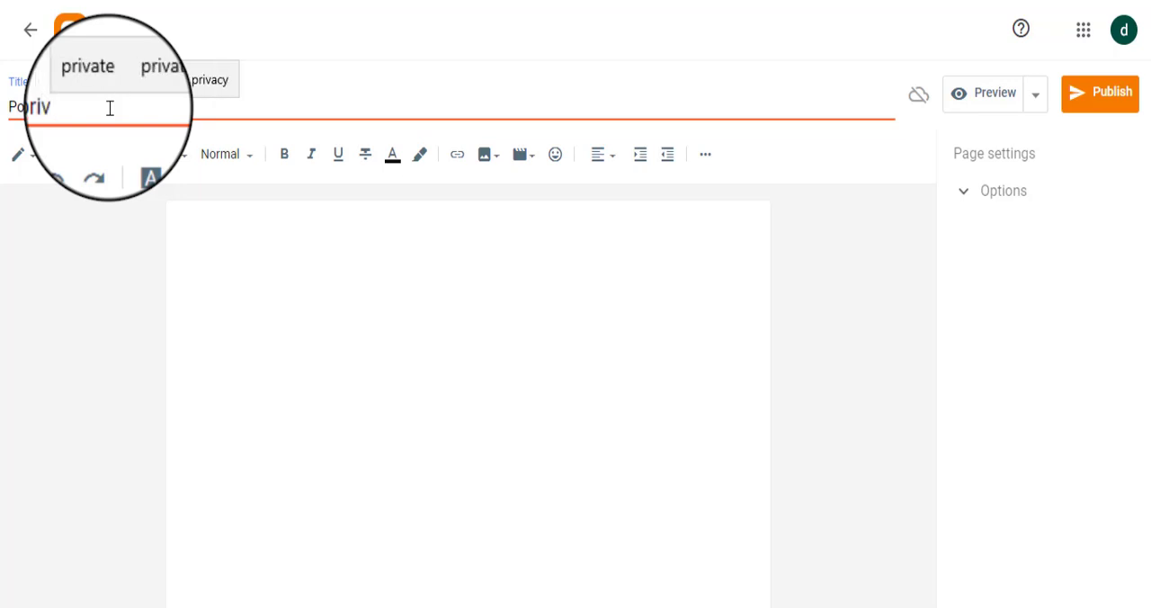
pyautogui.click(189, 95)
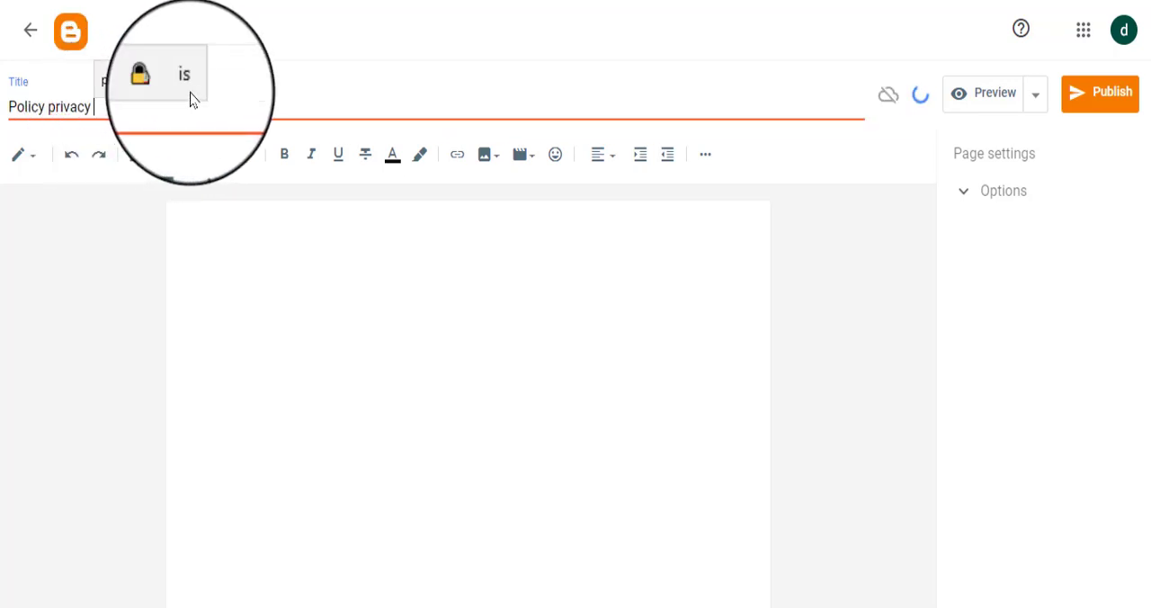
pyautogui.click(1111, 101)
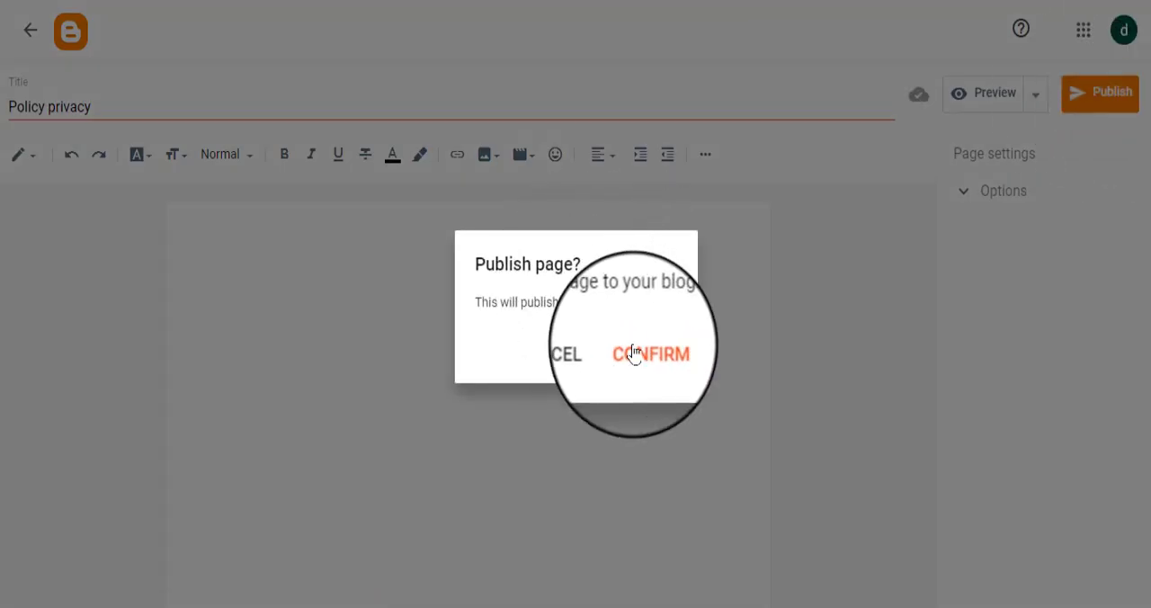
pyautogui.click(634, 351)
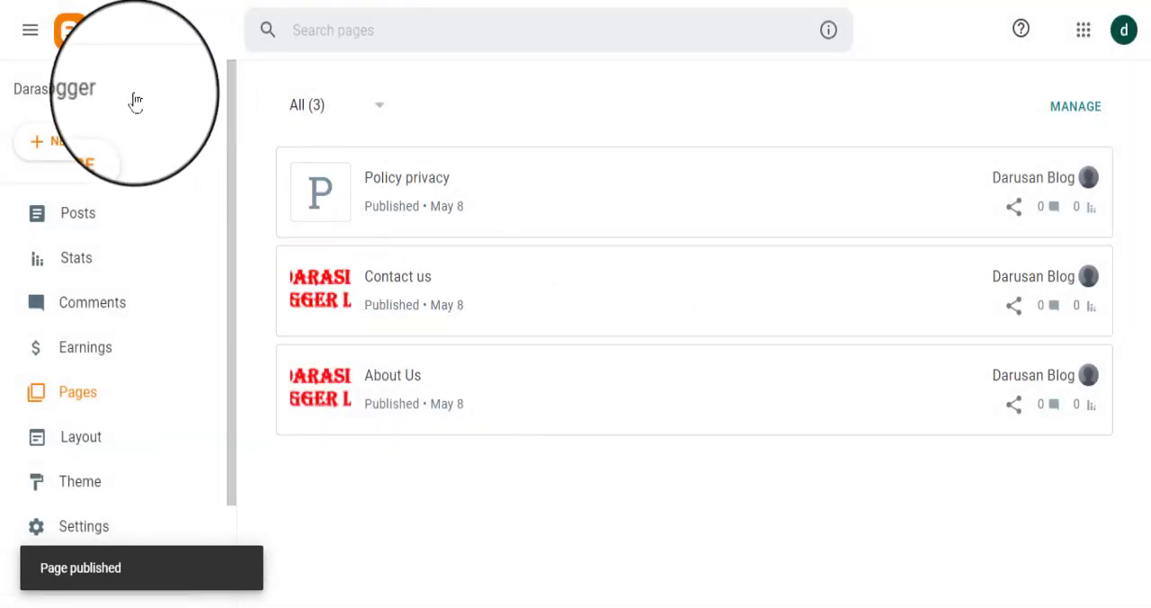
# Step: Create a new page titled "terms of use" with an empty body and publish it to the blog
pyautogui.click(54, 146)
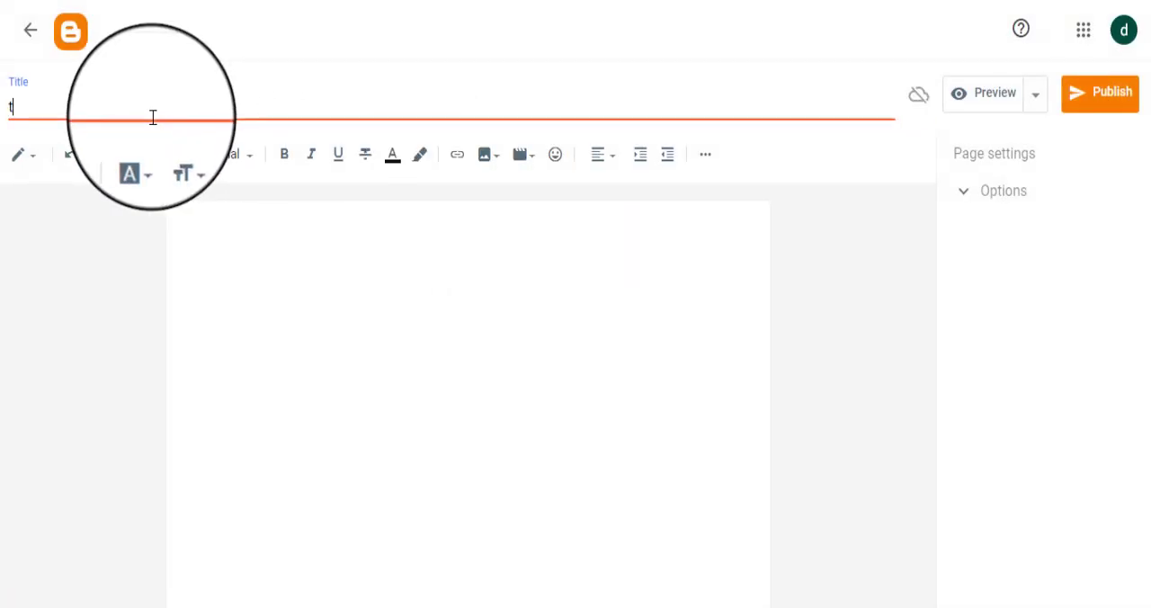
pyautogui.press('BackSpace')
pyautogui.write('erms')
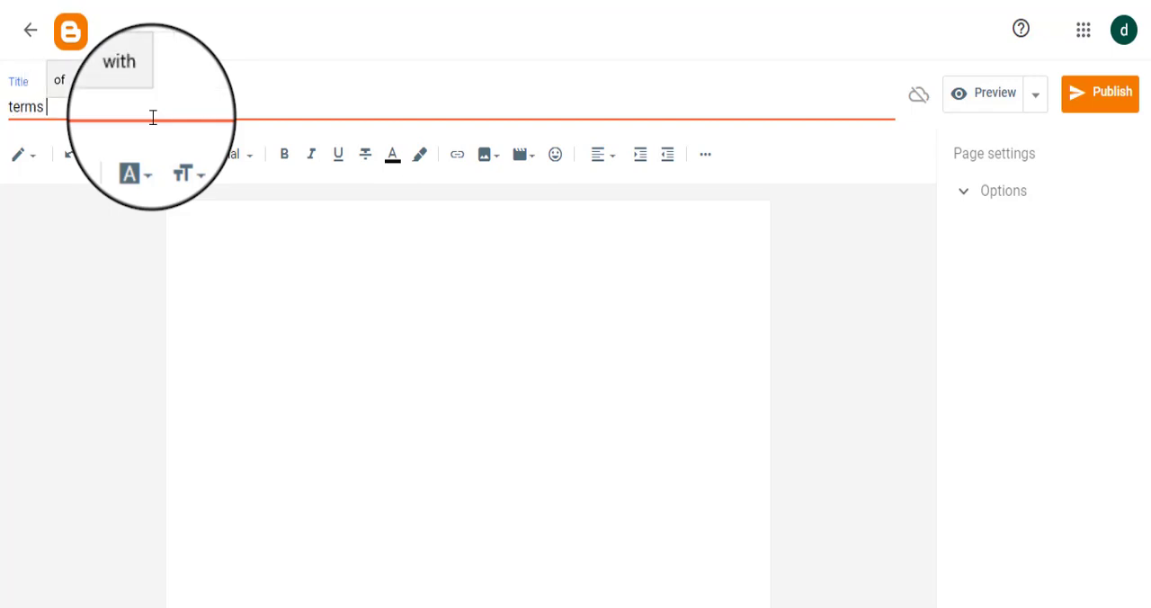
pyautogui.press('BackSpace')
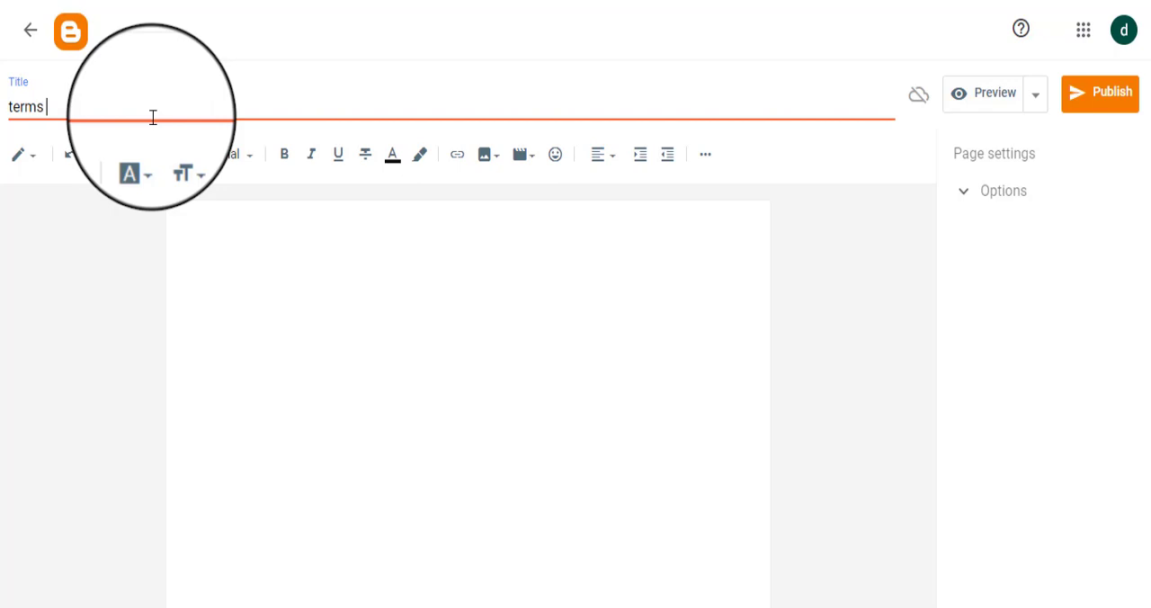
pyautogui.write('a')
pyautogui.write('of use')
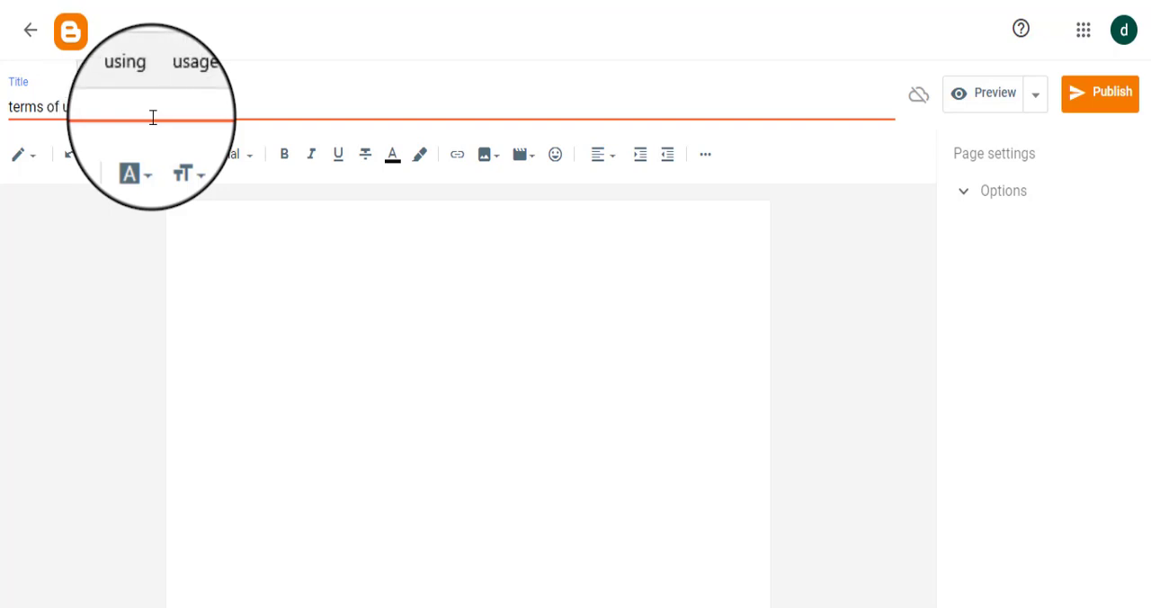
pyautogui.click(1101, 97)
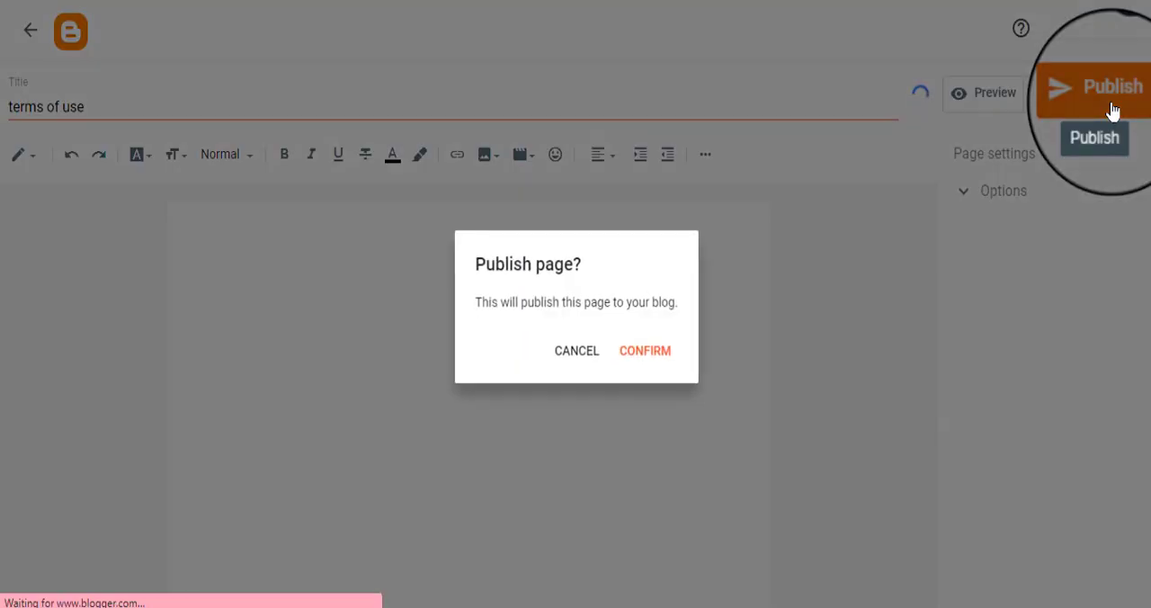
pyautogui.click(644, 351)
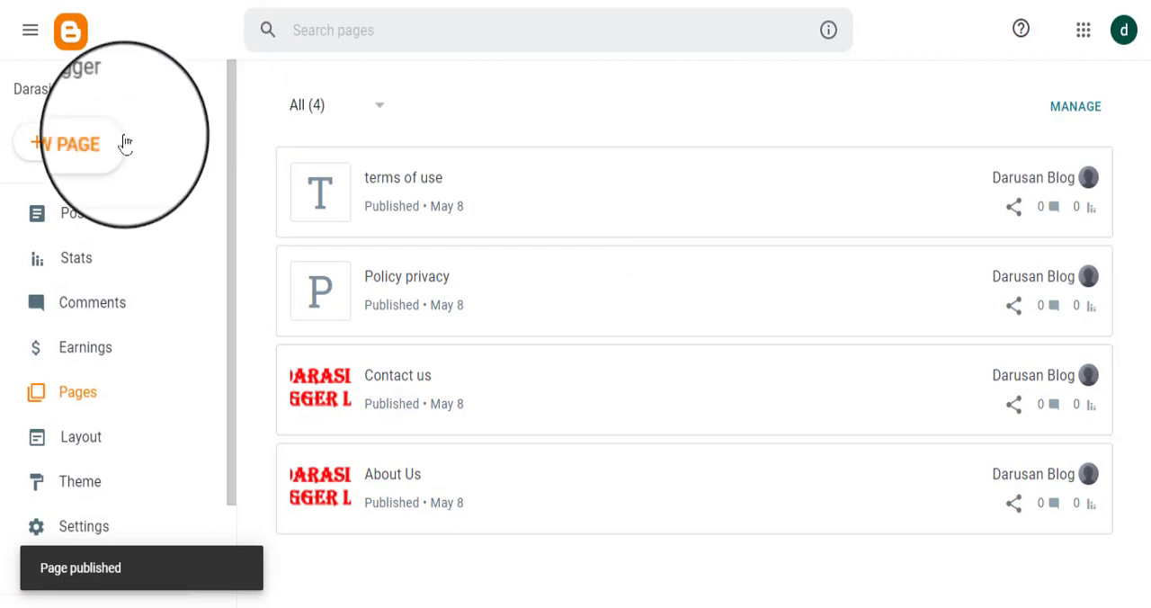
# Step: Create a new page titled "disclaimer" with an empty body and publish it to the blog
pyautogui.click(90, 151)
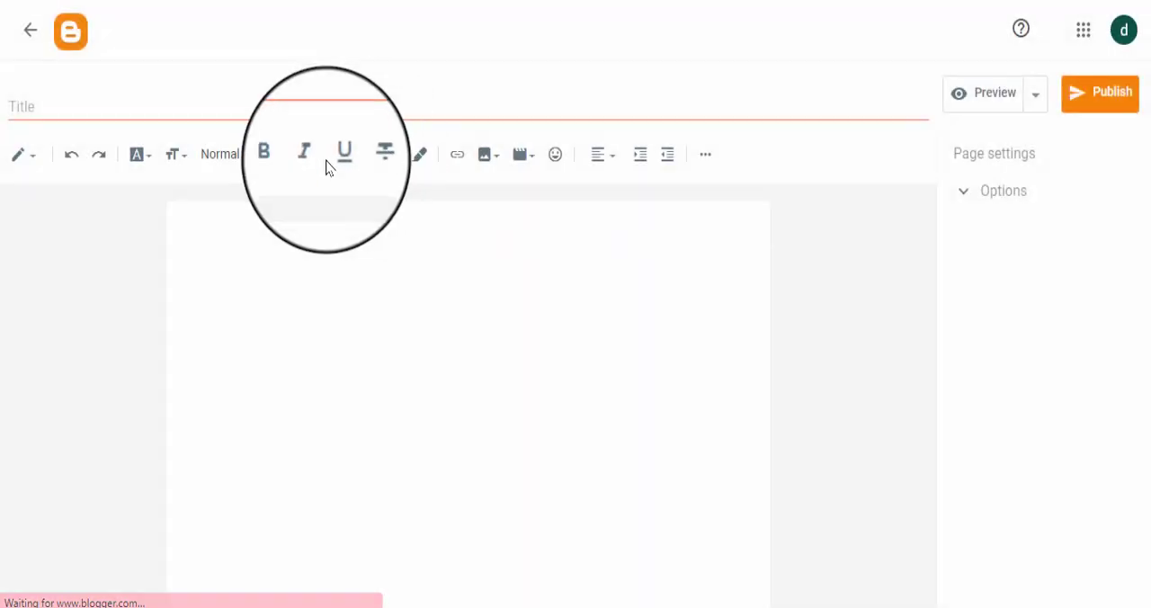
pyautogui.click(191, 101)
pyautogui.write('d')
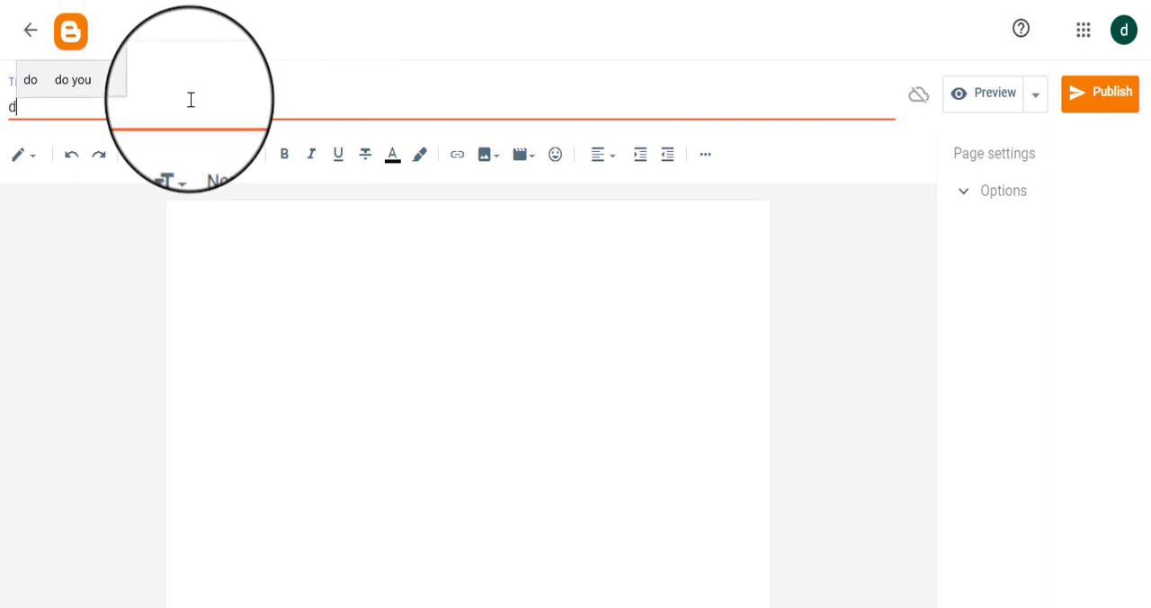
pyautogui.write('isclai')
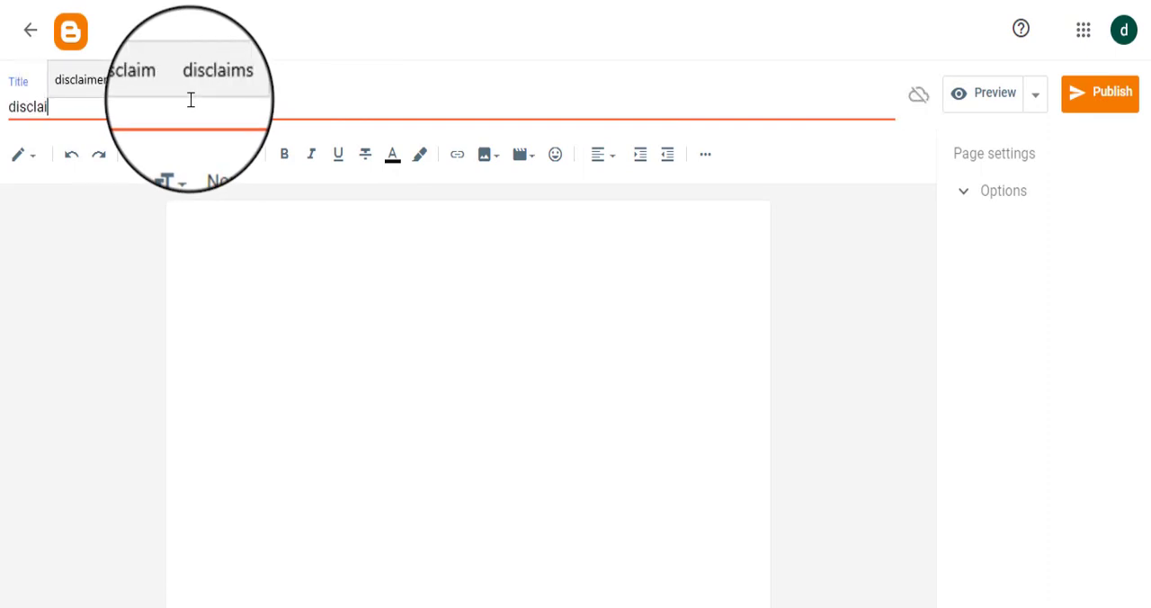
pyautogui.click(80, 80)
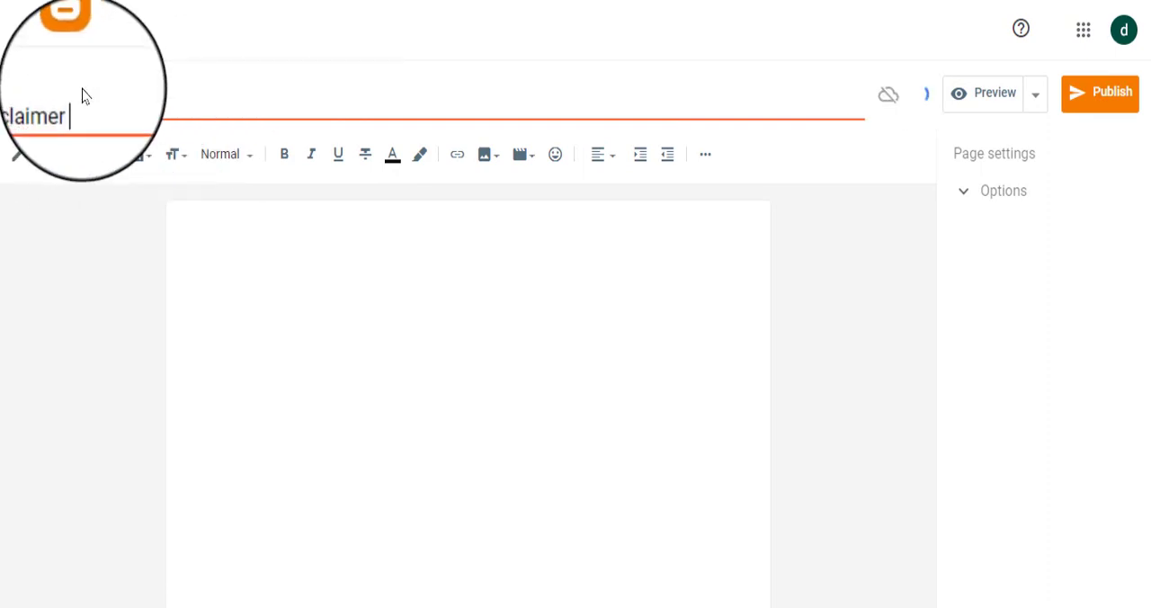
pyautogui.click(1119, 93)
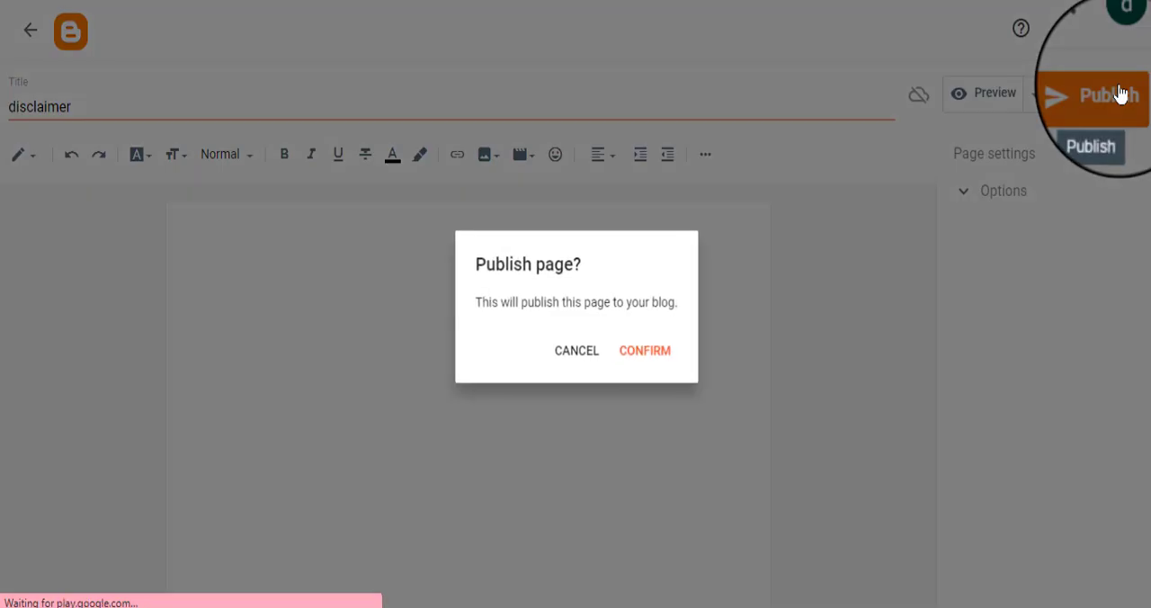
pyautogui.click(652, 353)
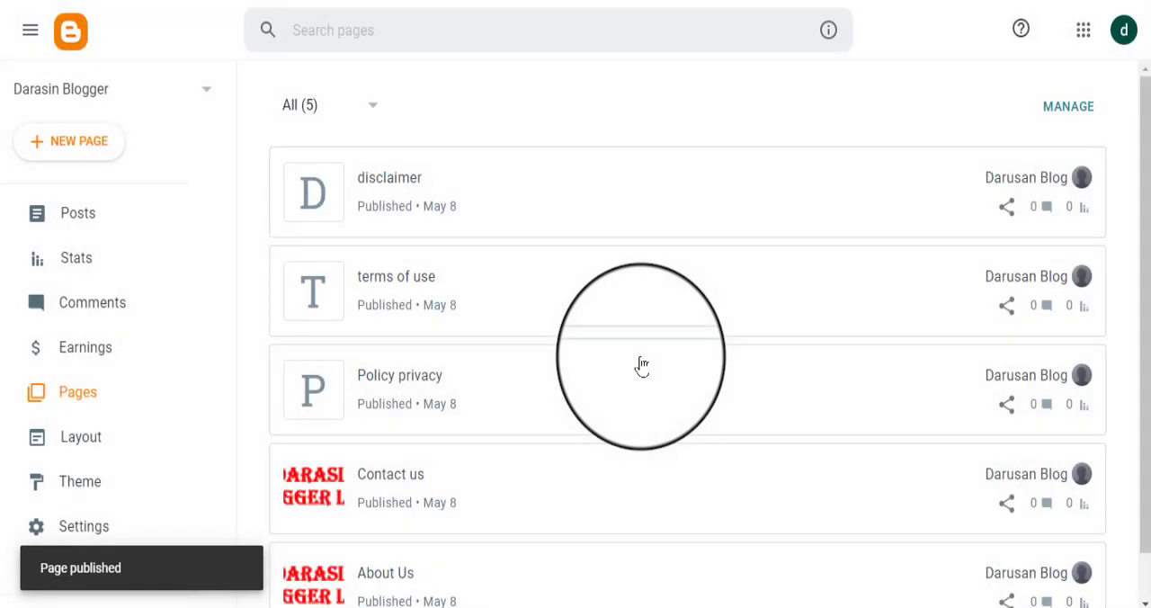
# Step: Look through the list of published pages and switch to the live blog in its browser tab
pyautogui.scroll(-2, 630, 348)
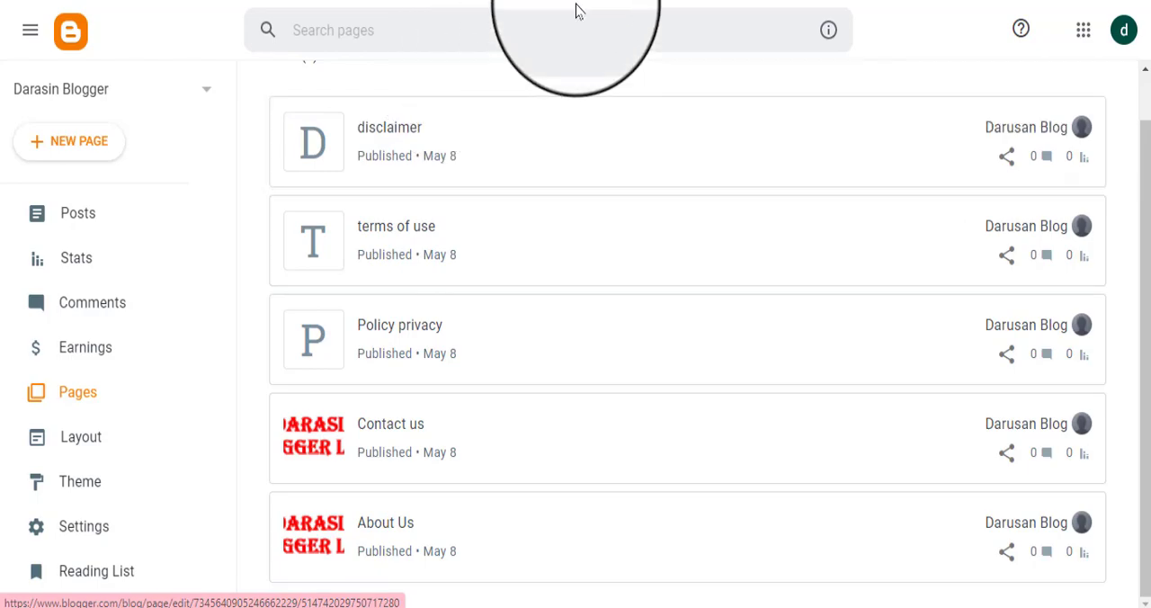
pyautogui.click(633, 0)
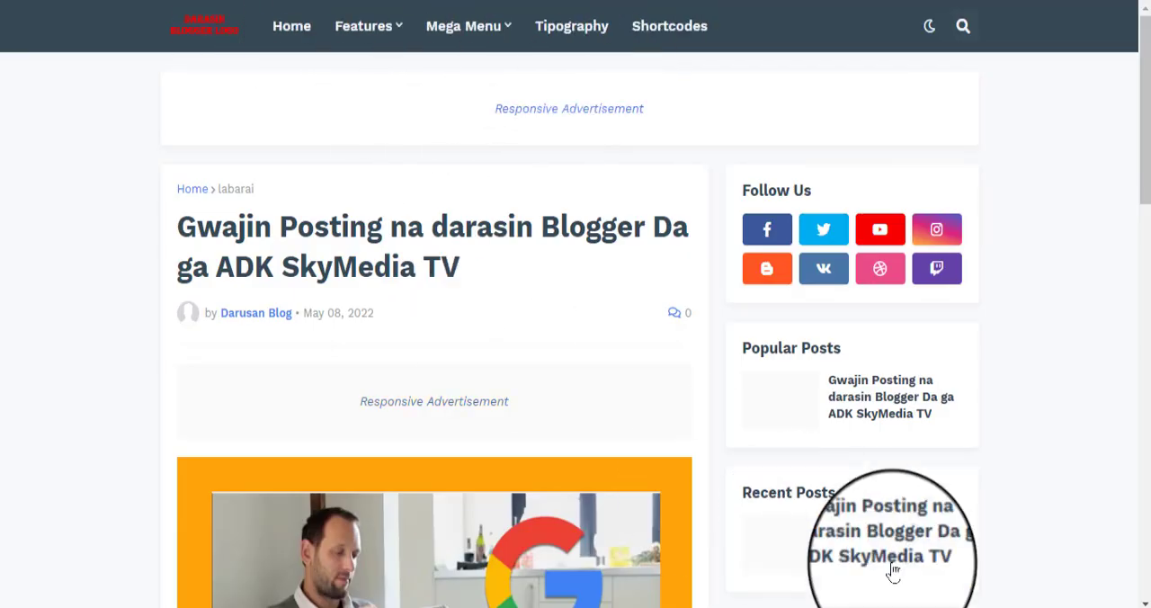